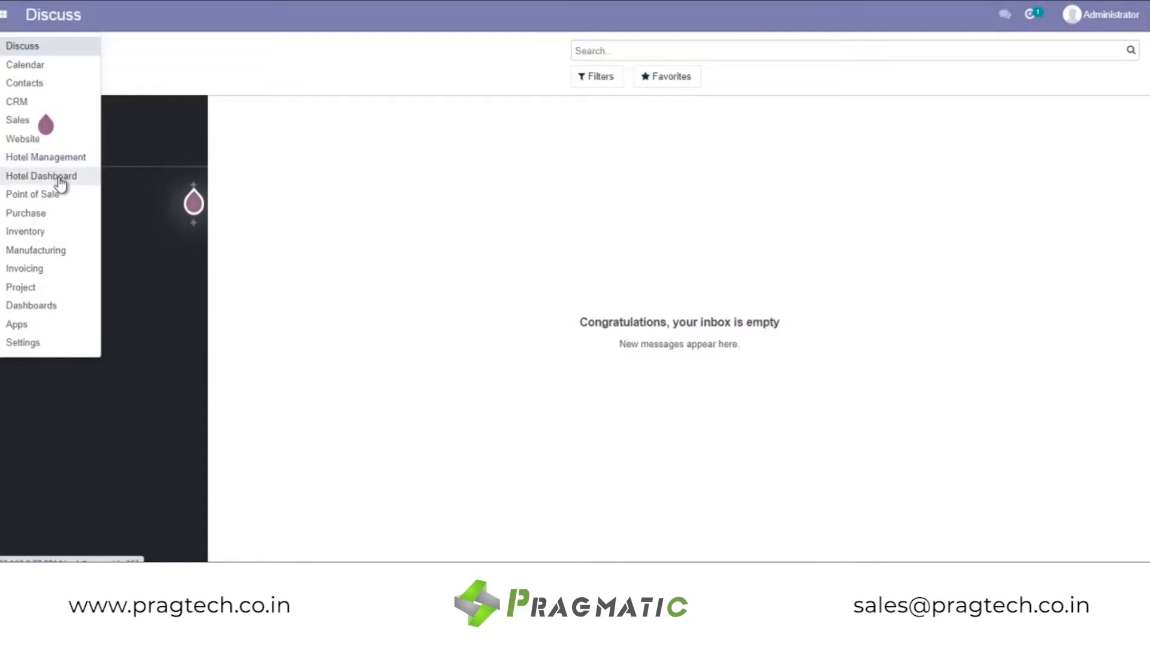
# Step: Open the Hotel Dashboard and choose Hotel Pragmatic as the hotel for the room calendar
pyautogui.click(59, 177)
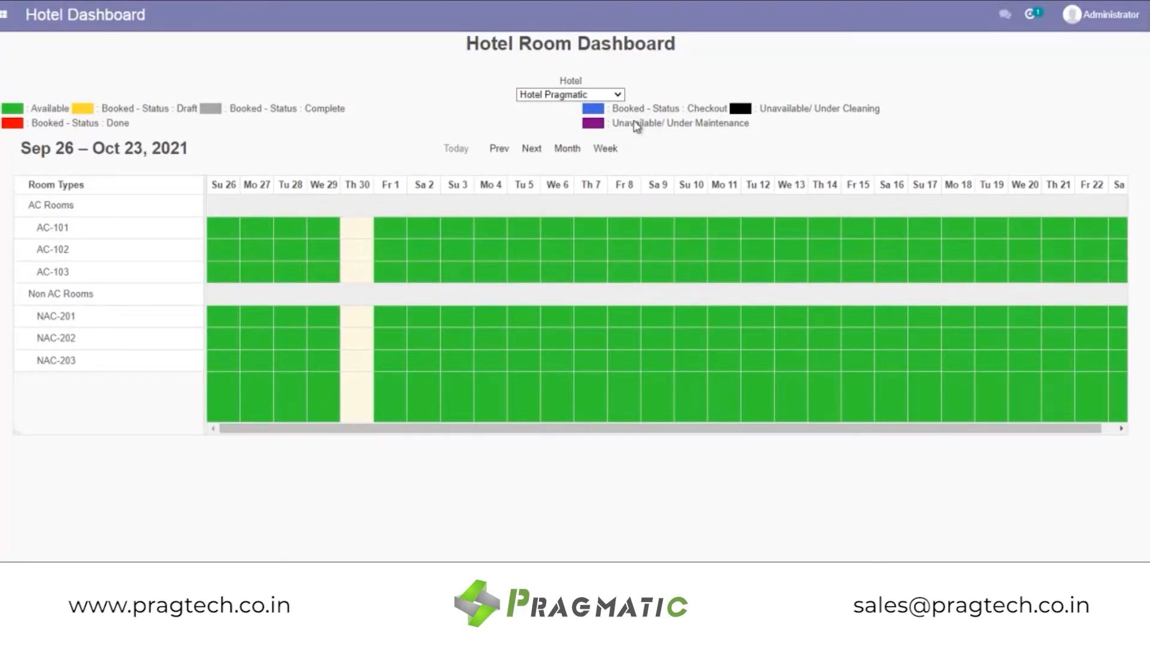
pyautogui.click(619, 95)
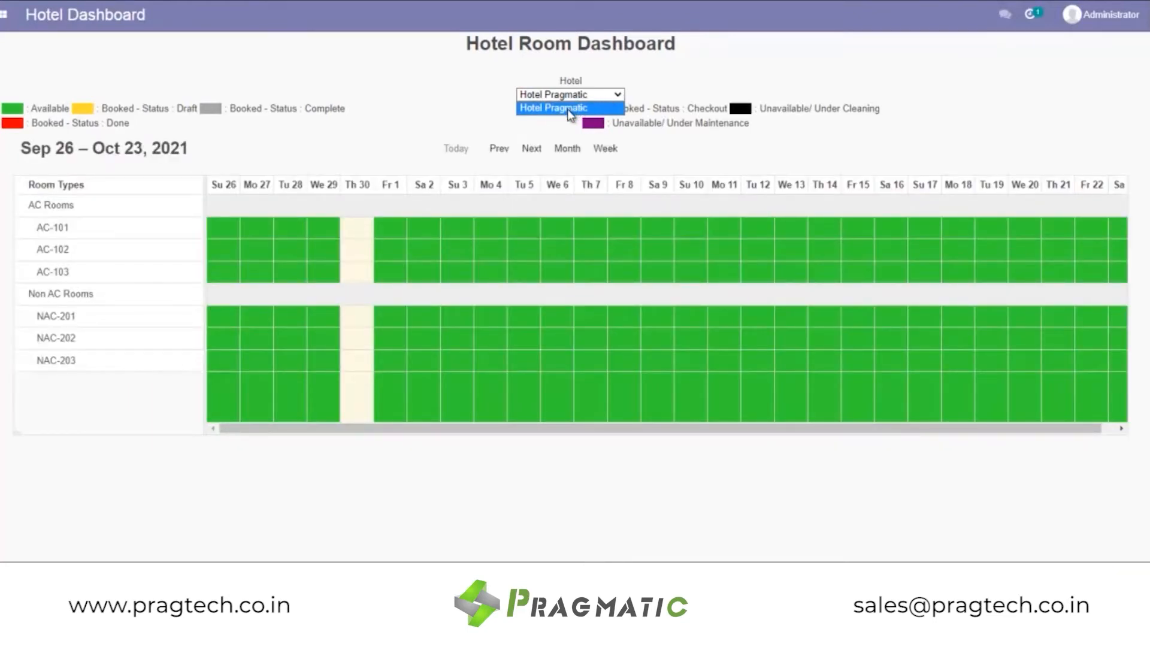
pyautogui.click(553, 109)
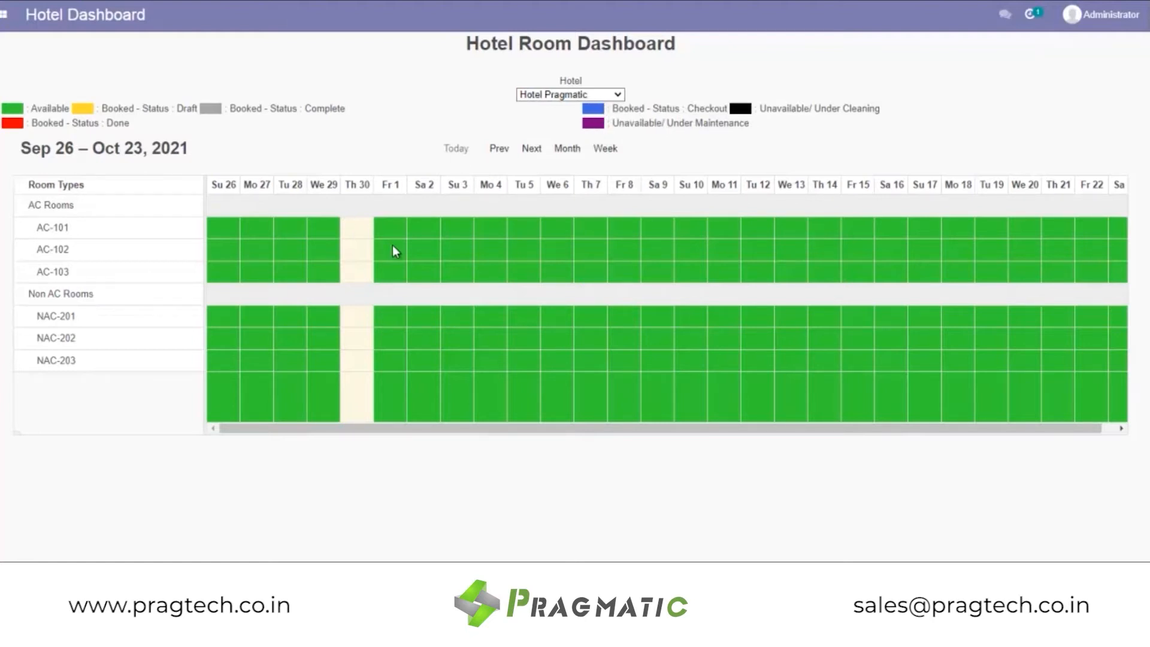
# Step: Start a reservation for room AC-102 covering September 30 to October 3, 2021, and review its booking line
pyautogui.moveTo(363, 252); pyautogui.dragTo(402, 251)
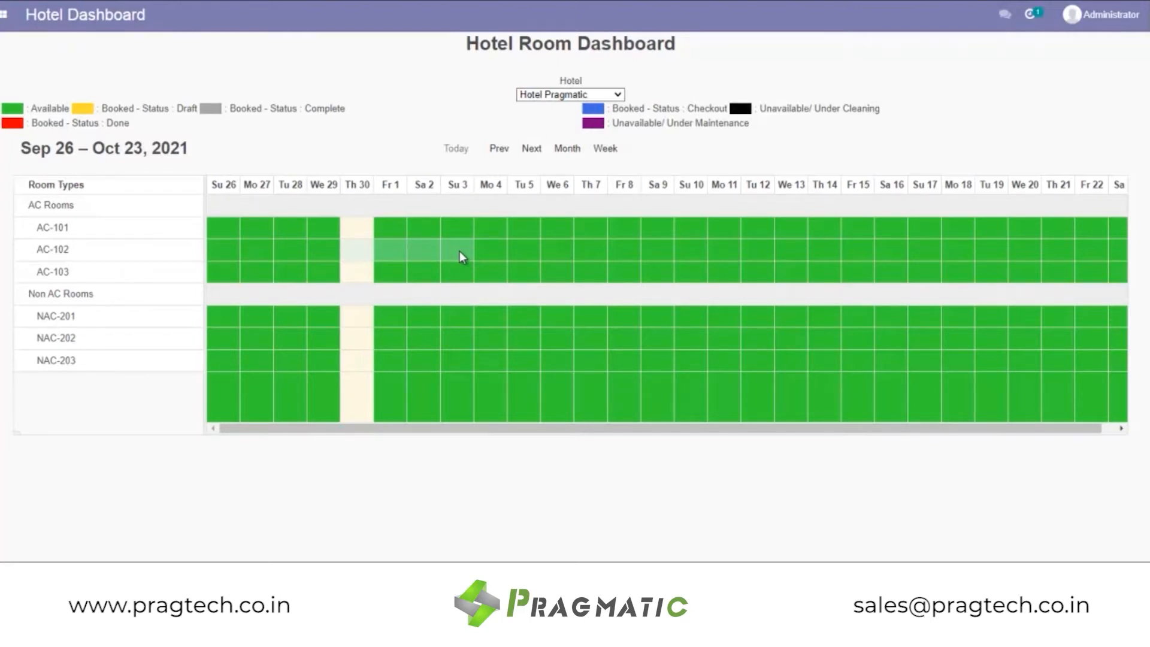
pyautogui.moveTo(459, 251); pyautogui.dragTo(460, 251)
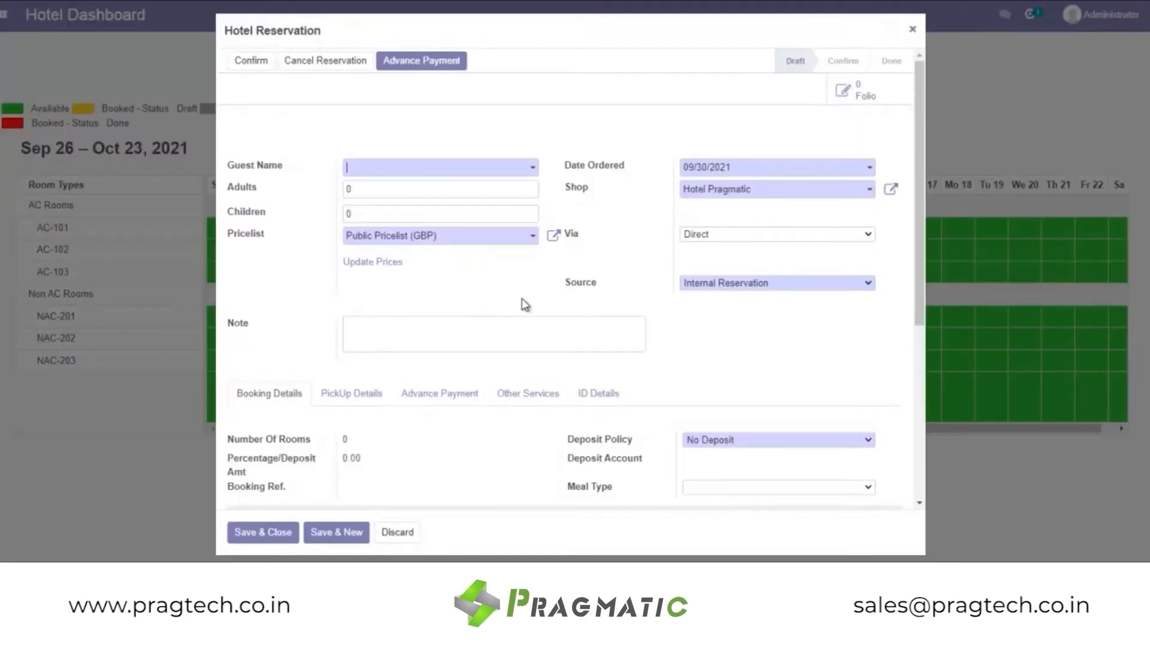
pyautogui.scroll(-5, 563, 279)
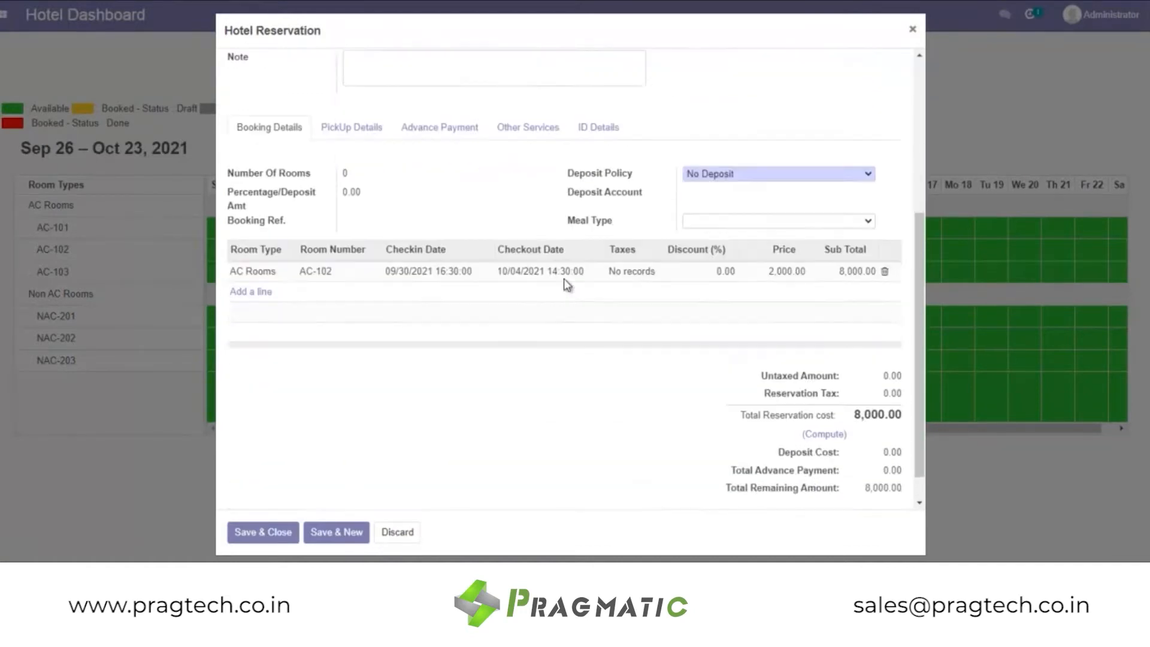
pyautogui.scroll(-1, 563, 278)
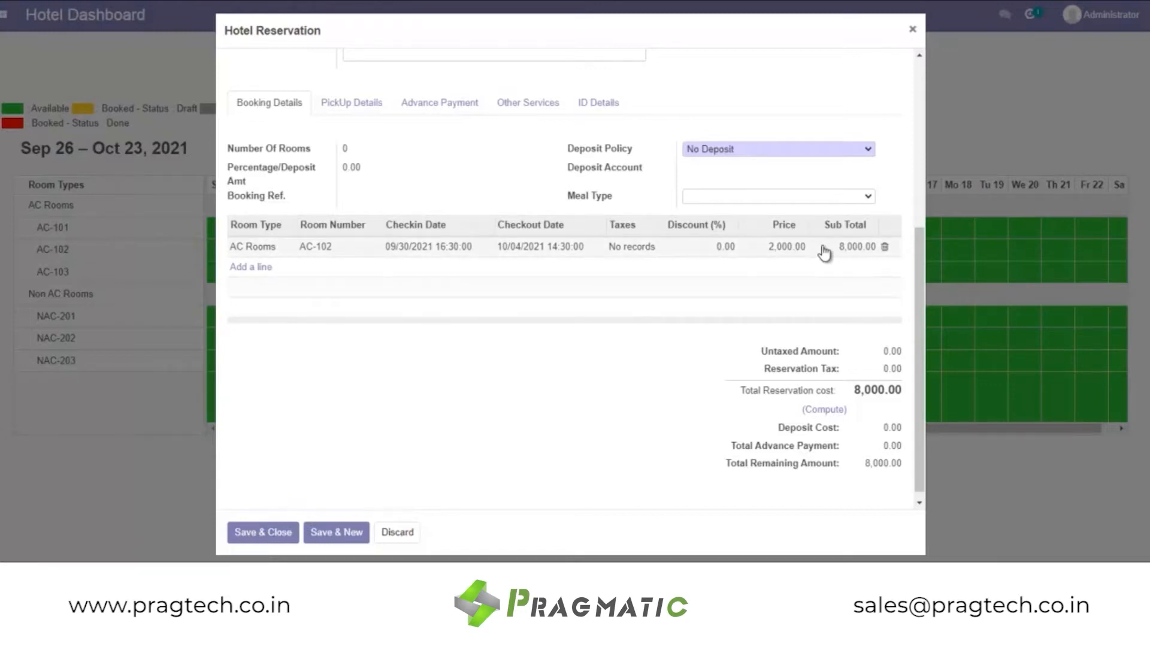
pyautogui.scroll(5, 491, 355)
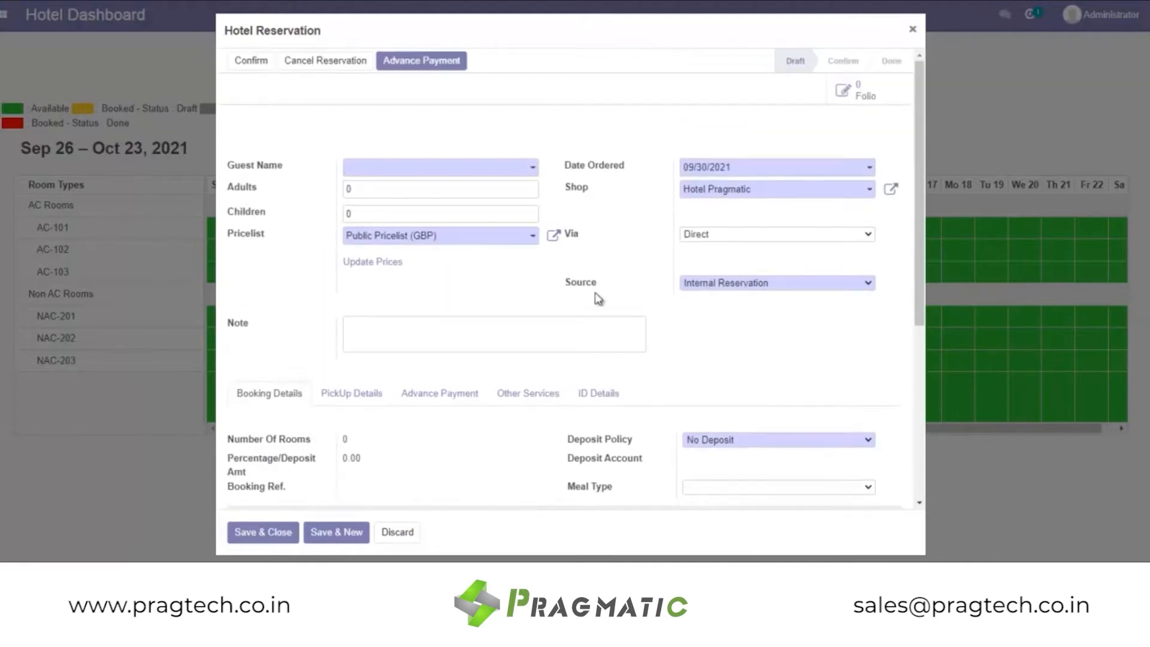
# Step: Set the reservation's guest to Customer 1 with 2 adults and 1 child
pyautogui.click(532, 171)
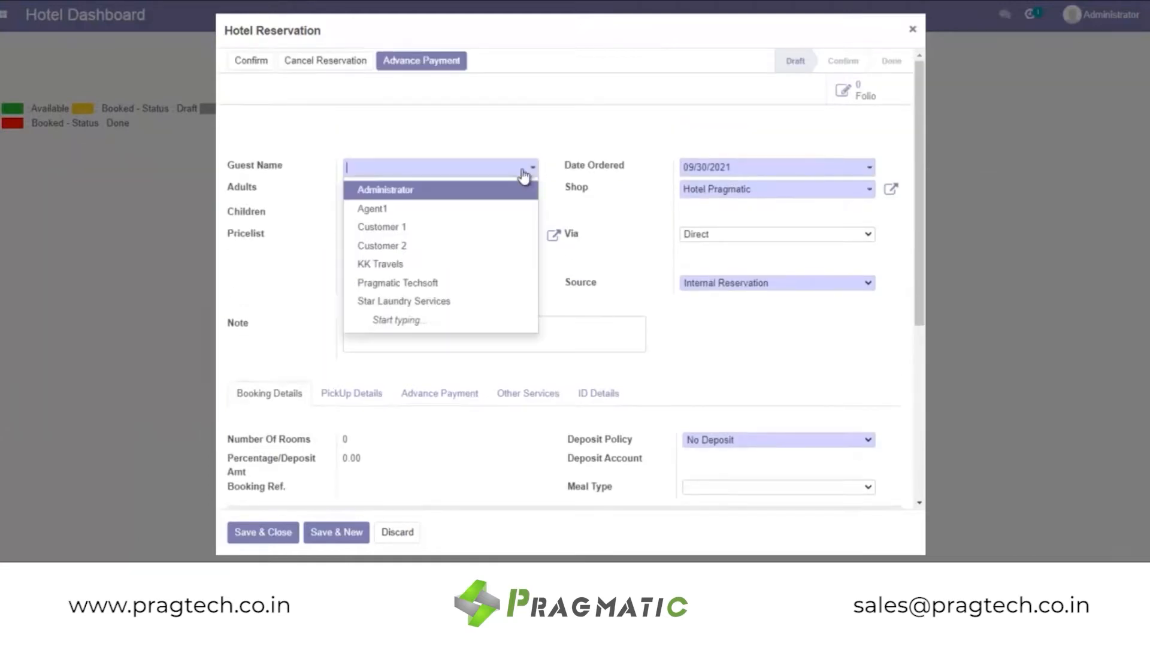
pyautogui.click(414, 226)
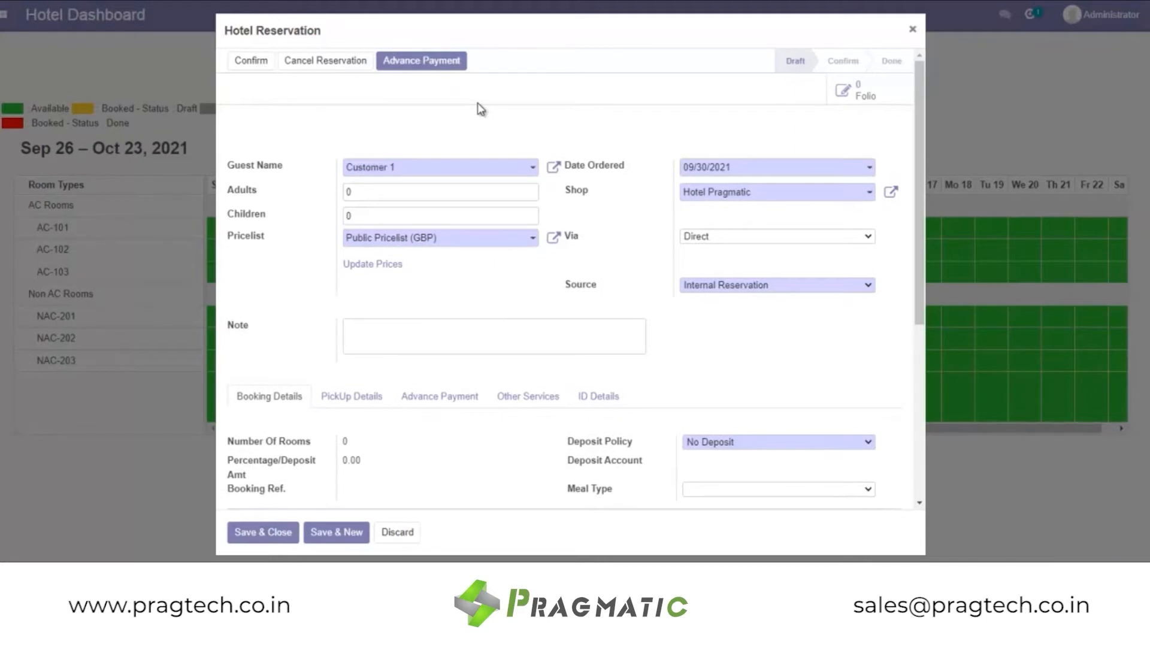
pyautogui.press('Tab')
pyautogui.write('2')
pyautogui.press('Tab')
pyautogui.press('Tab')
pyautogui.write('1')
pyautogui.press('Tab')
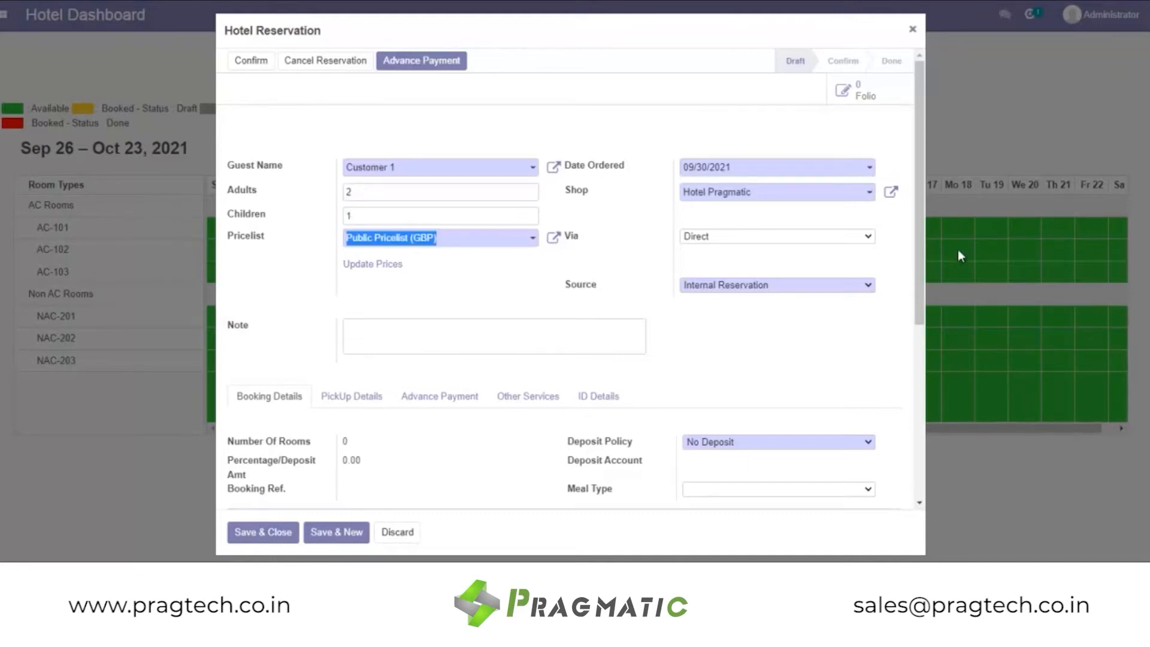
# Step: Set the reservation to be made via Agent and choose Agent1 as the agent
pyautogui.click(807, 240)
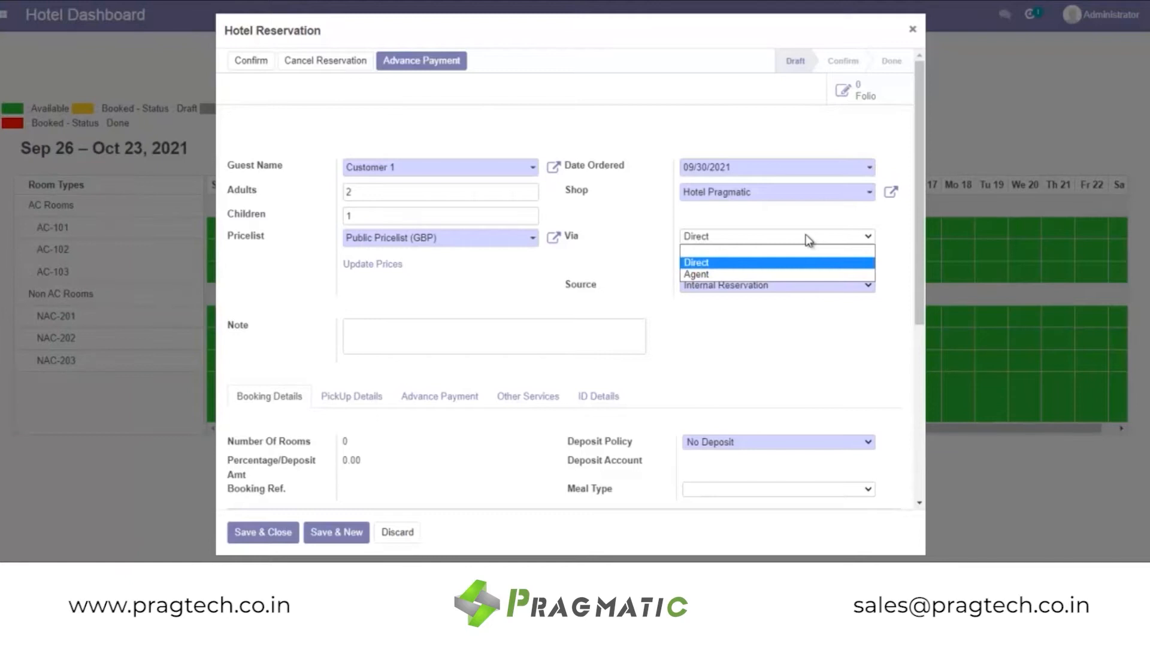
pyautogui.click(750, 277)
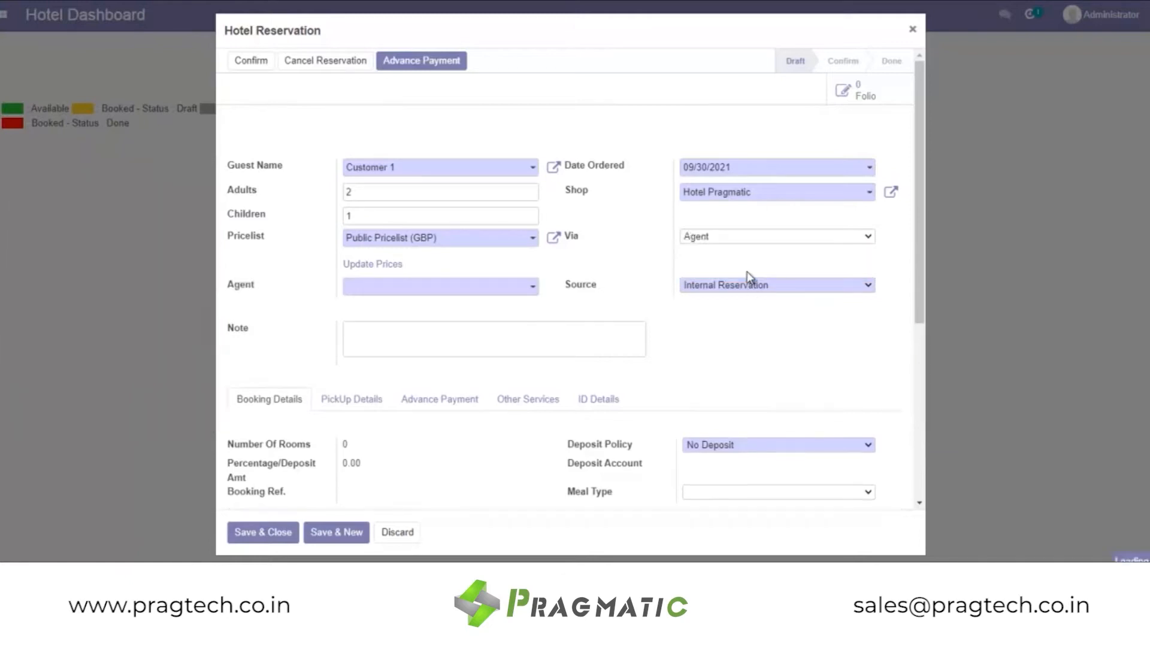
pyautogui.click(531, 287)
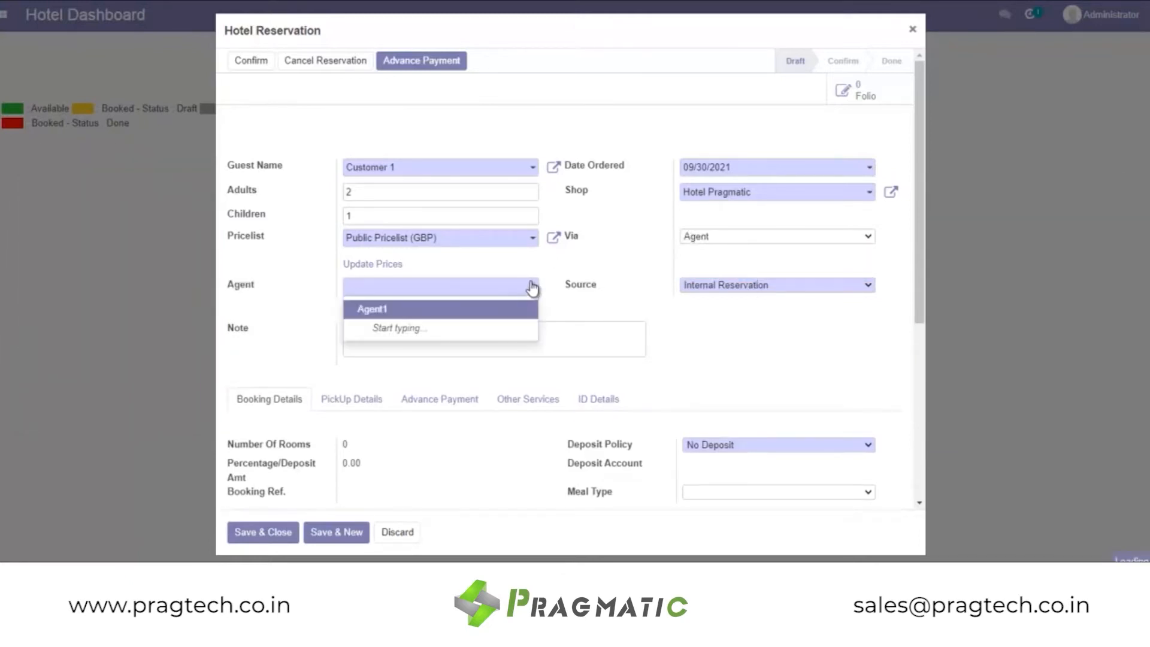
pyautogui.click(453, 312)
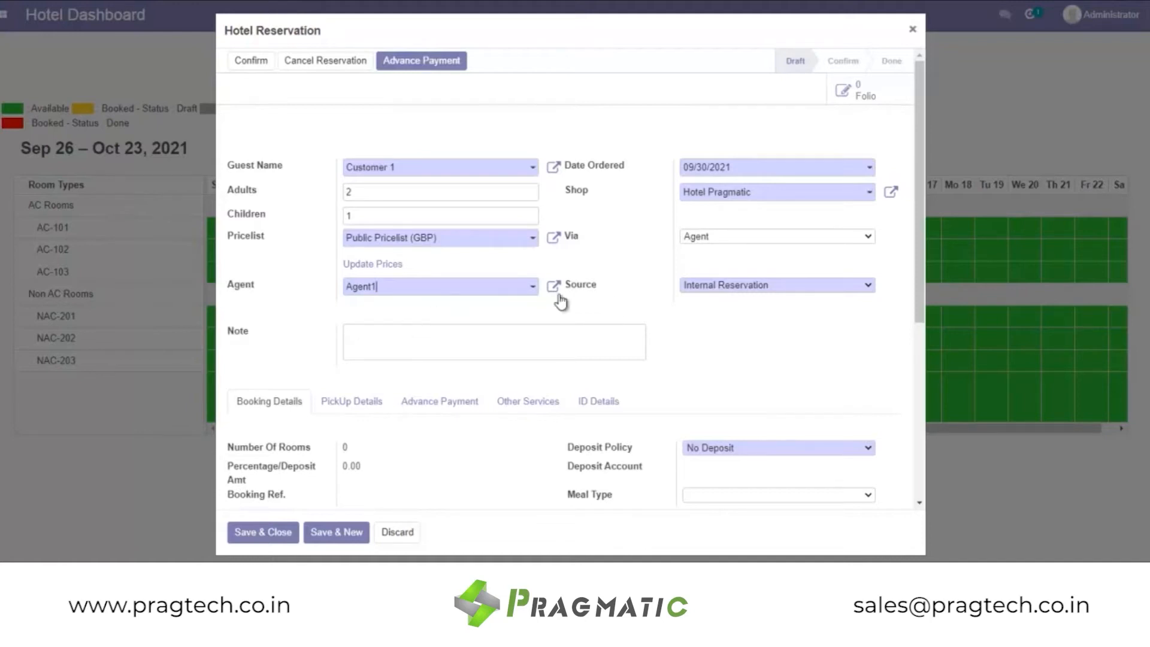
# Step: Check the source options, keep Internal Reservation, and save and close the reservation
pyautogui.click(762, 285)
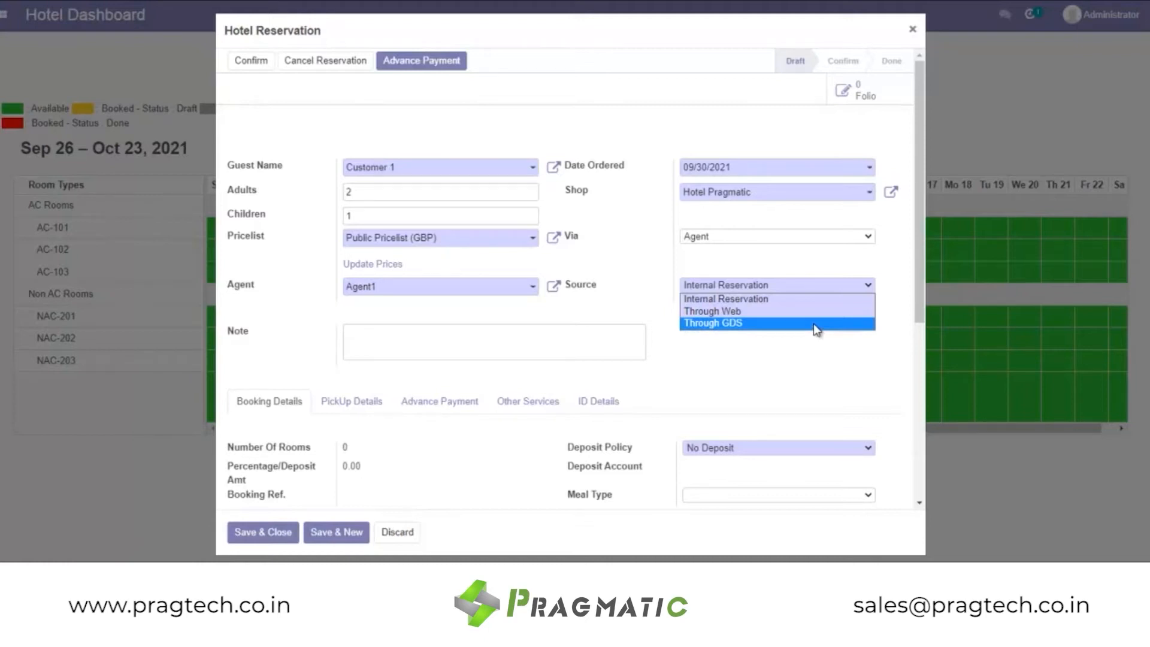
pyautogui.click(797, 361)
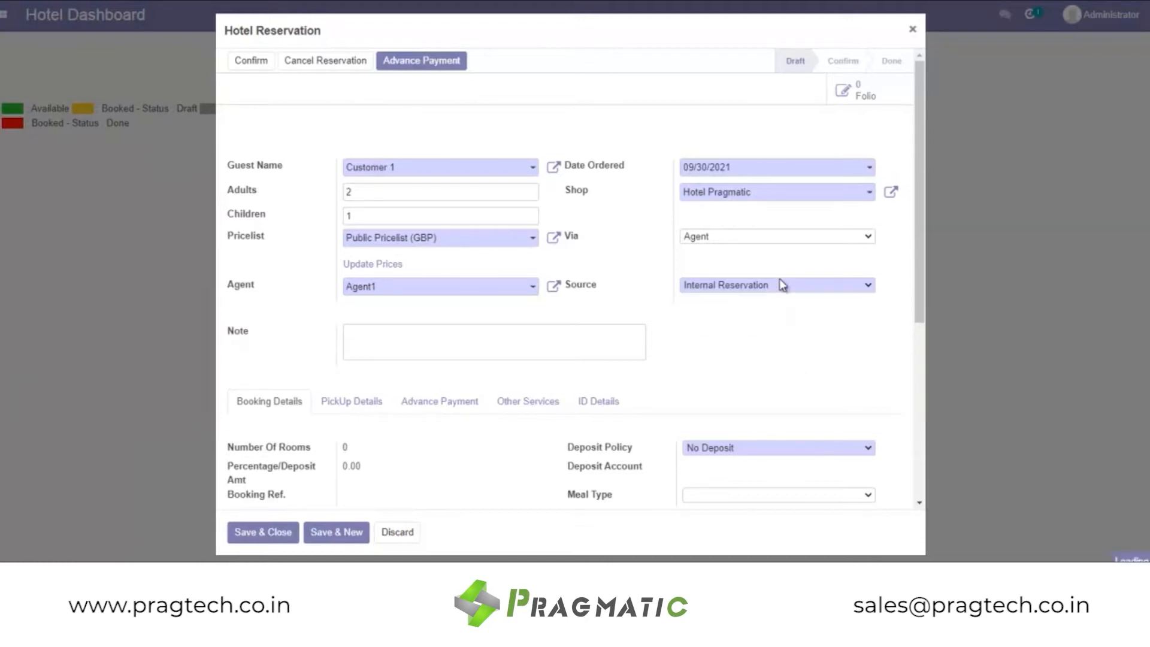
pyautogui.scroll(-4, 563, 390)
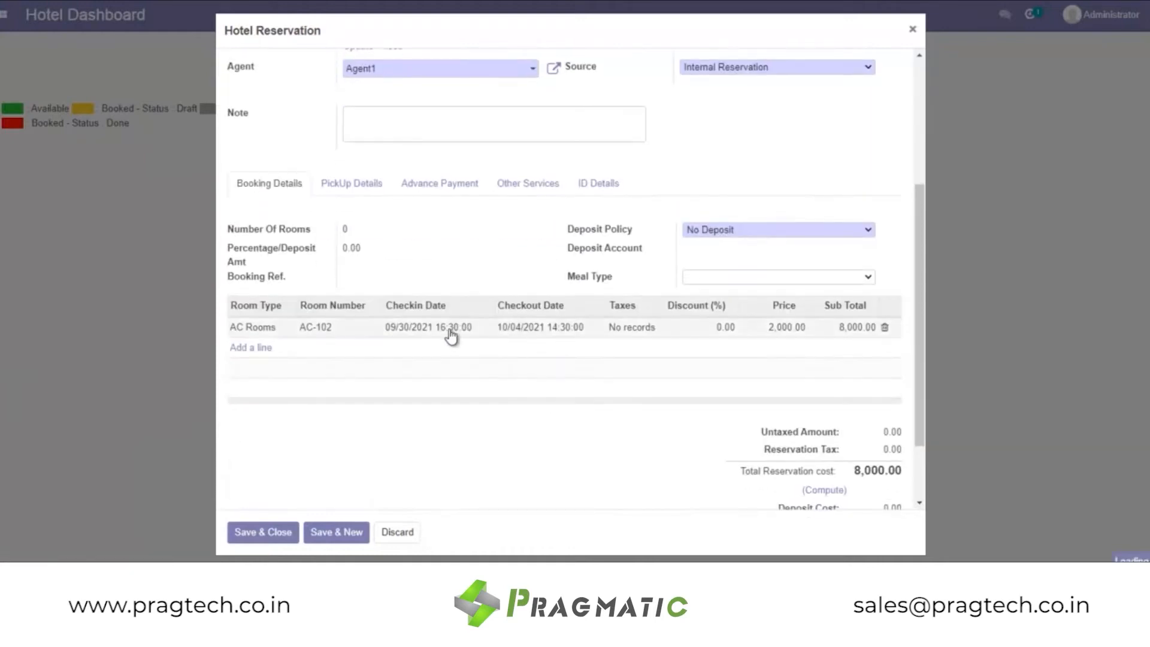
pyautogui.click(270, 539)
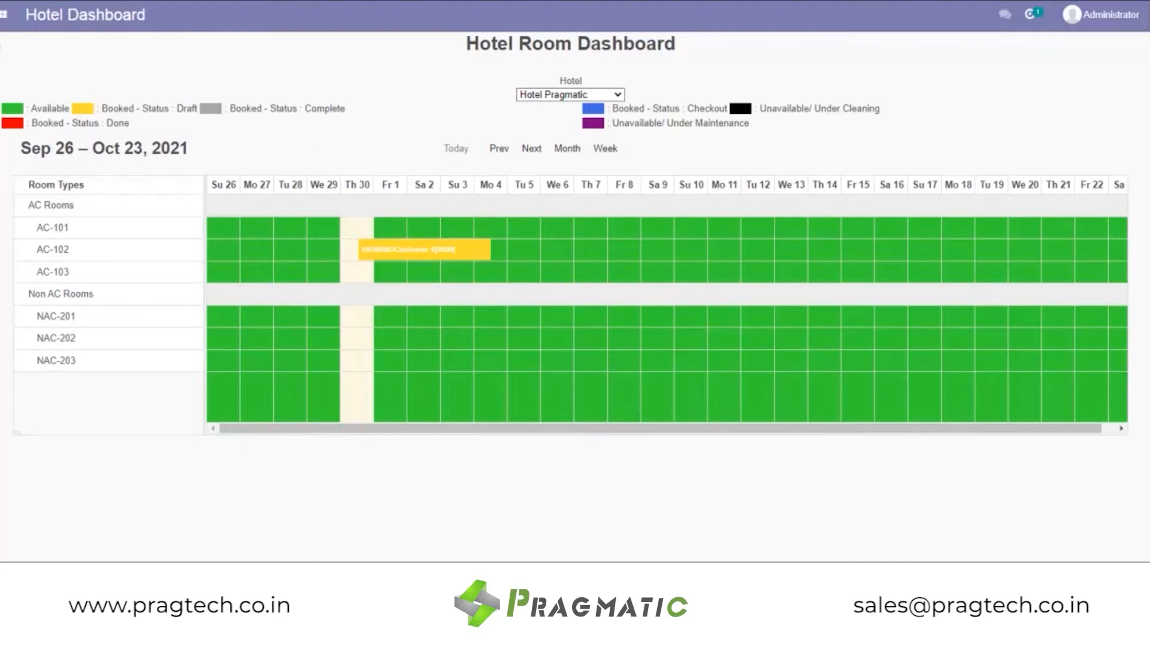
# Step: Switch to Hotel Management, open Customer 1's draft reservation and review its booking details
pyautogui.click(4, 14)
pyautogui.click(41, 158)
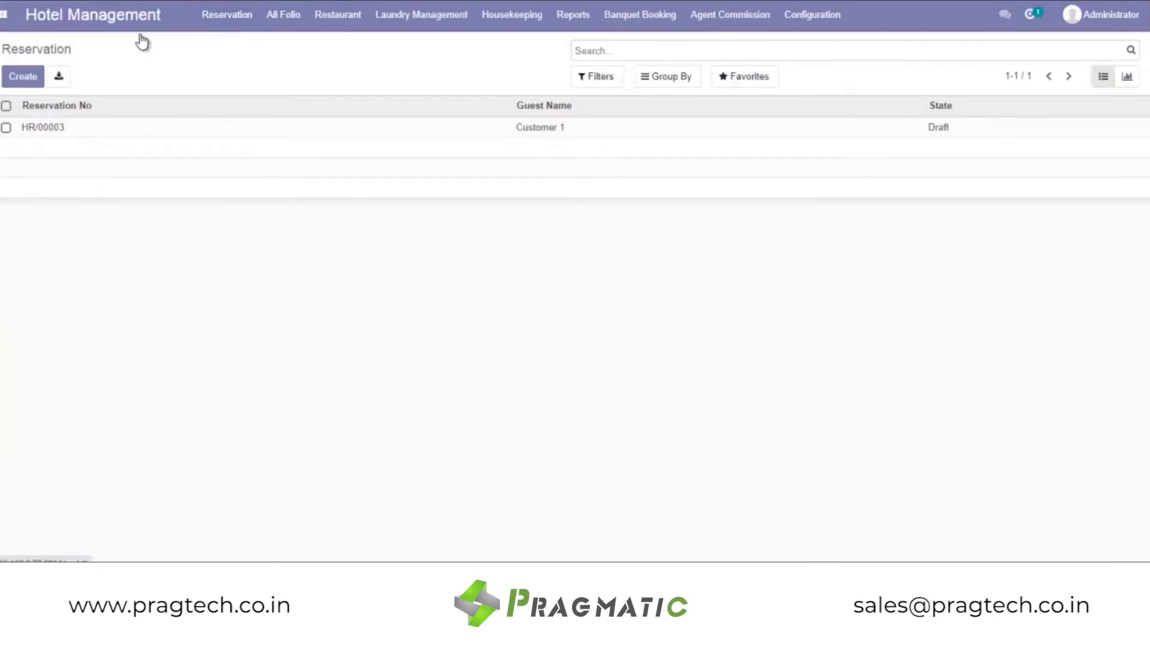
pyautogui.click(233, 23)
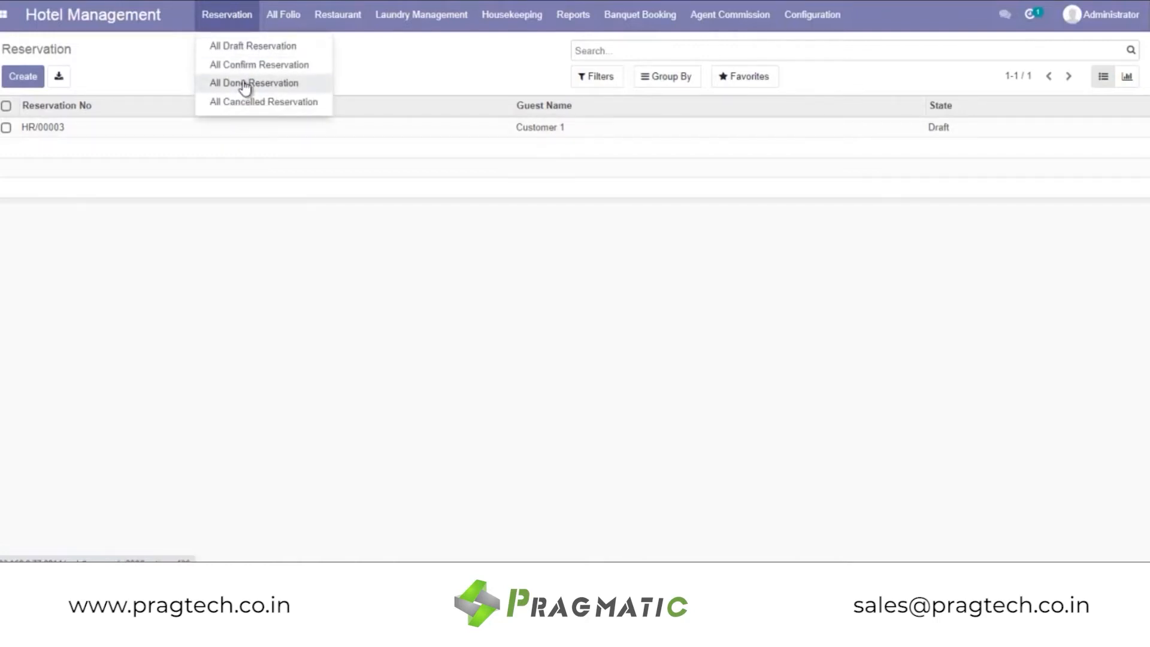
pyautogui.click(169, 75)
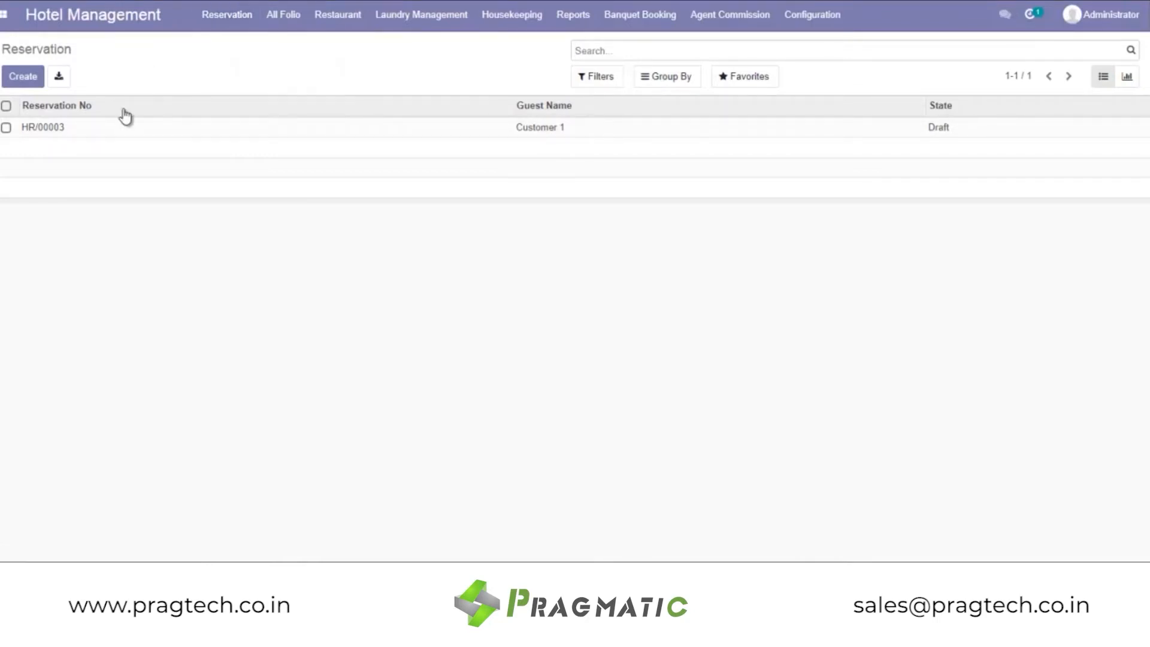
pyautogui.click(67, 126)
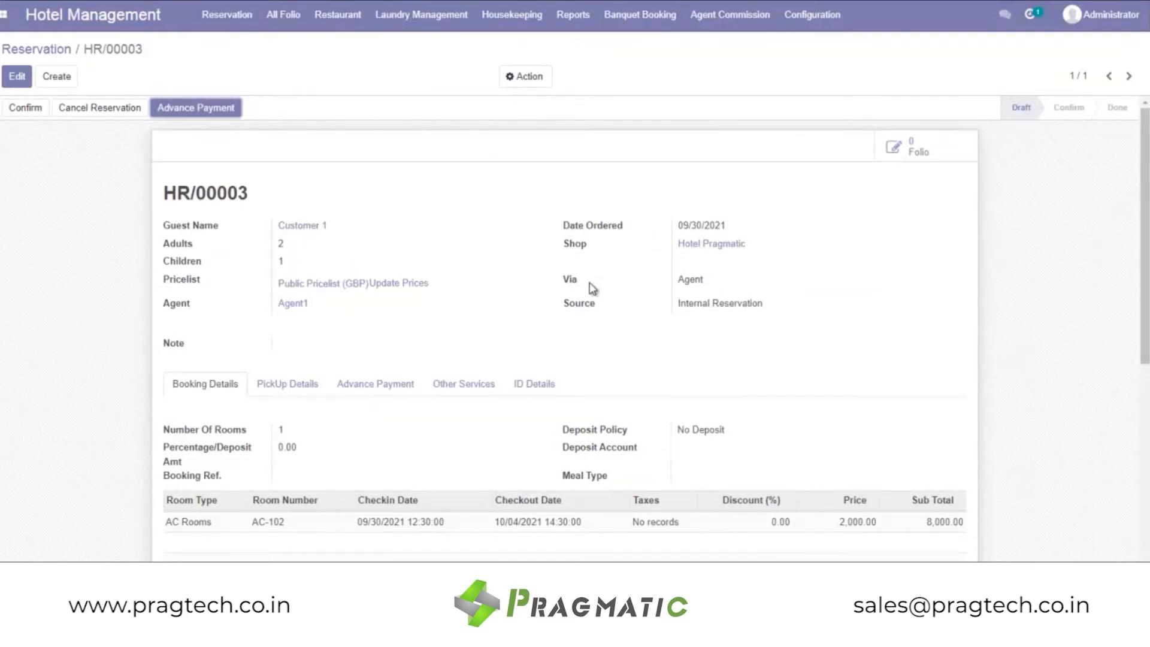
pyautogui.scroll(-1, 572, 294)
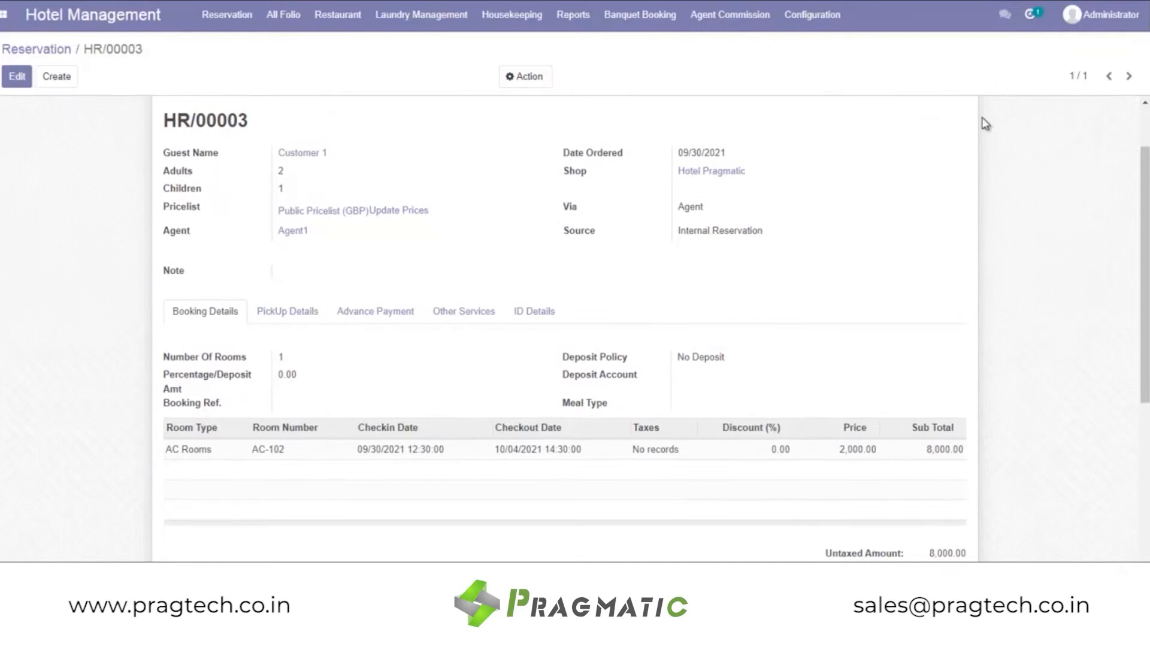
pyautogui.scroll(2, 482, 348)
# Step: Edit the reservation's pickup details and set Is Pickup Required to Yes
pyautogui.click(306, 385)
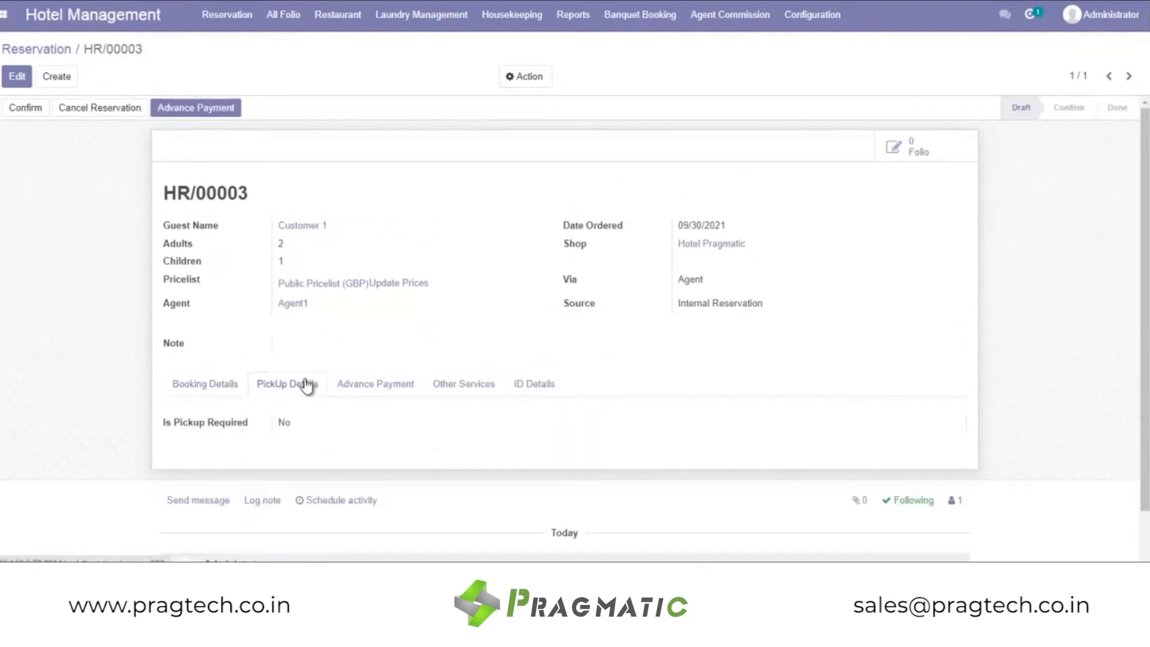
pyautogui.click(16, 78)
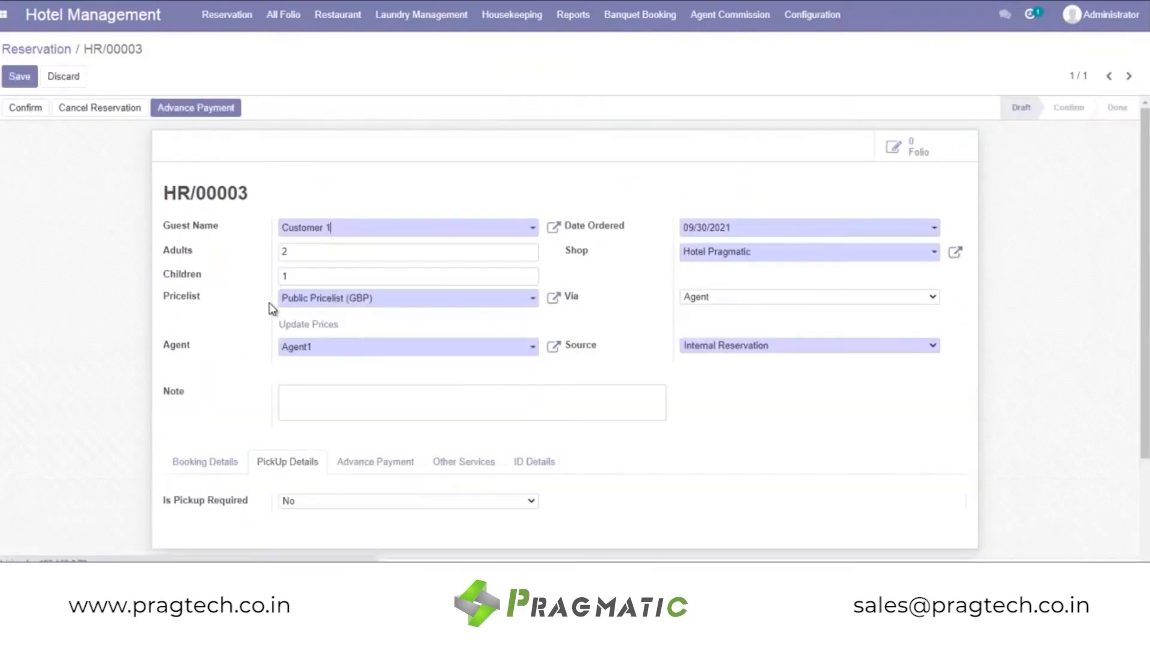
pyautogui.click(407, 502)
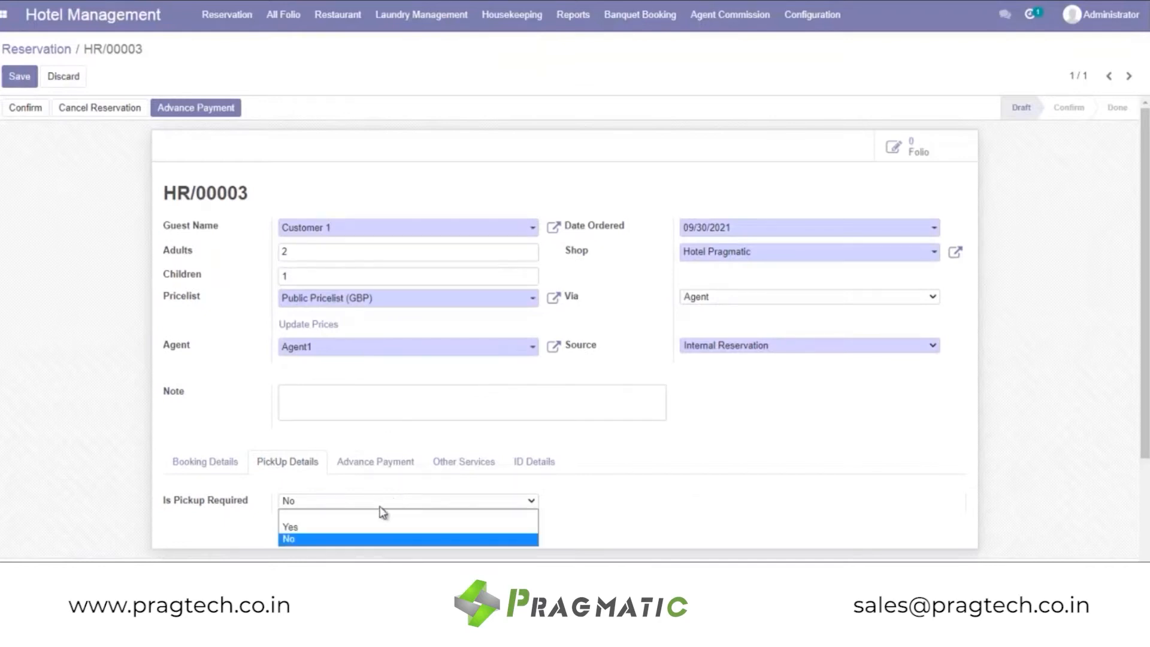
pyautogui.click(380, 523)
pyautogui.scroll(-4, 466, 346)
pyautogui.scroll(-1, 467, 348)
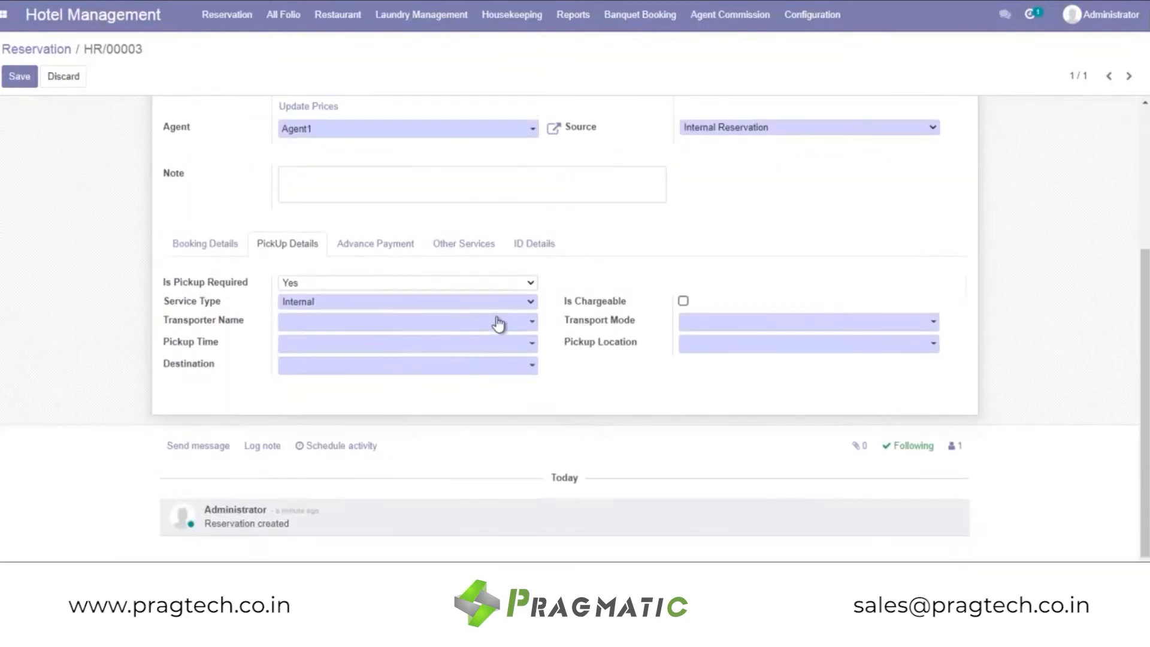
# Step: Set the pickup service type to Third Party, the transporter to KK Travels and the transport mode to Sedan
pyautogui.click(533, 307)
pyautogui.click(518, 327)
pyautogui.click(530, 327)
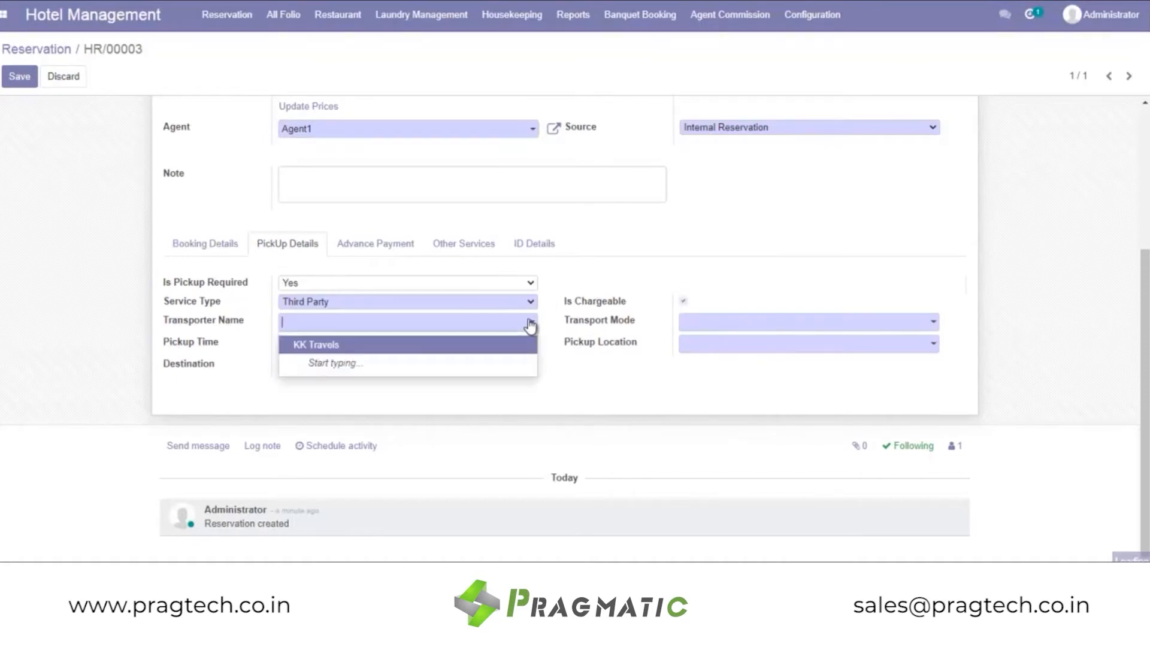
pyautogui.click(407, 342)
pyautogui.click(767, 325)
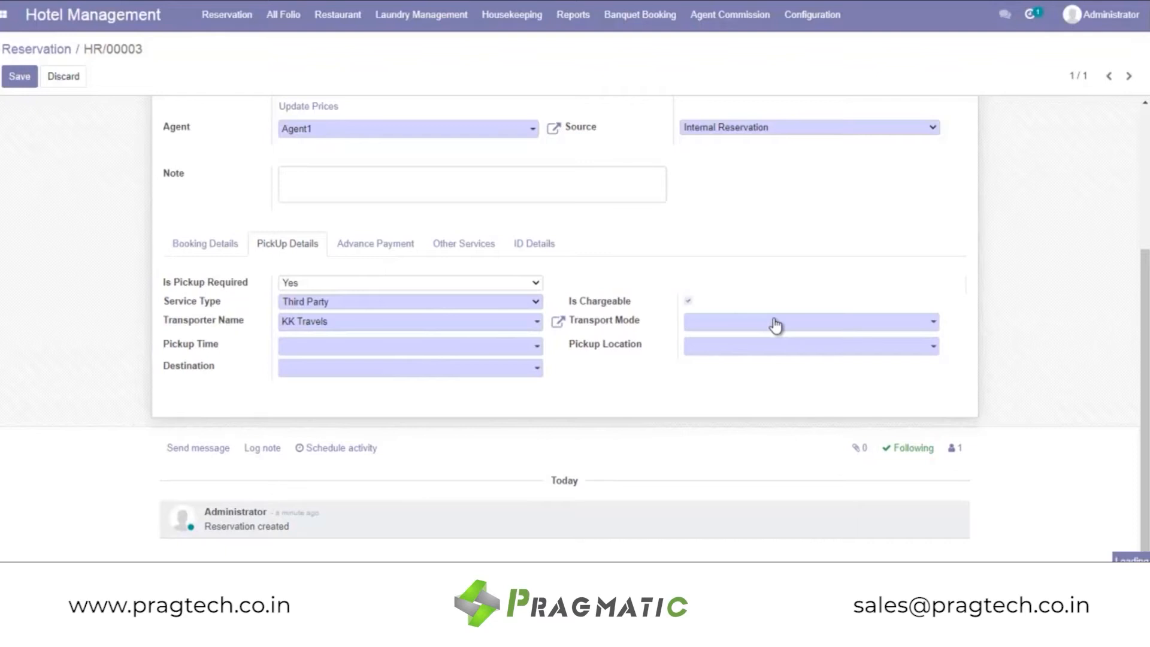
pyautogui.click(756, 345)
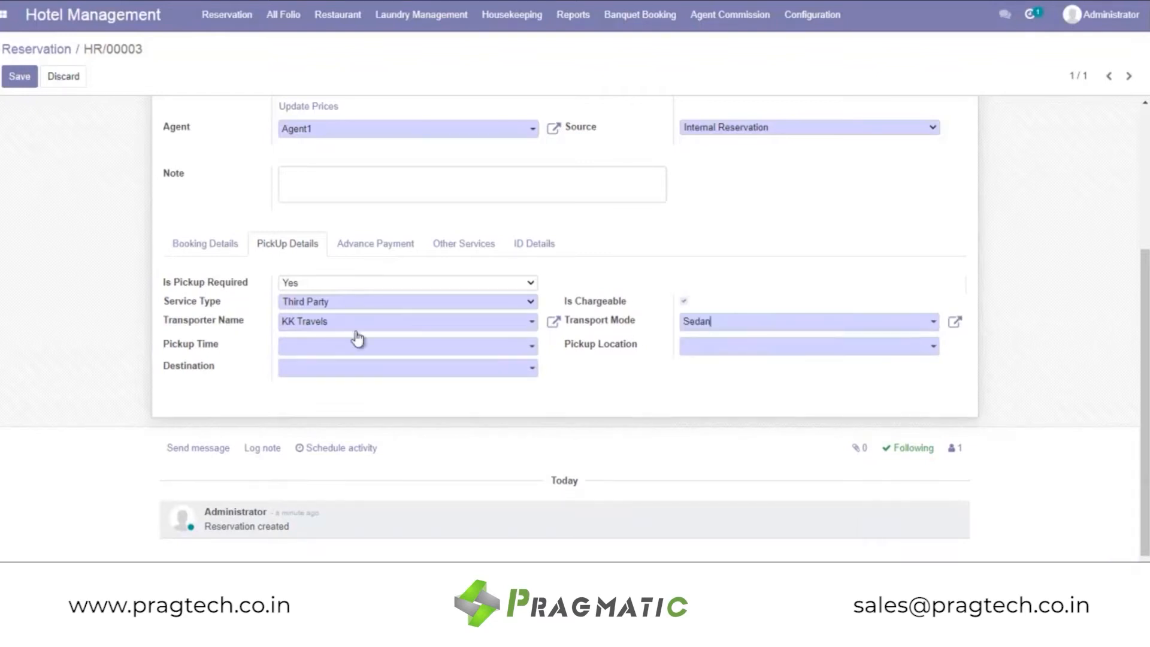
# Step: Set the pickup time to 09/30/2021 12:45:13
pyautogui.click(535, 350)
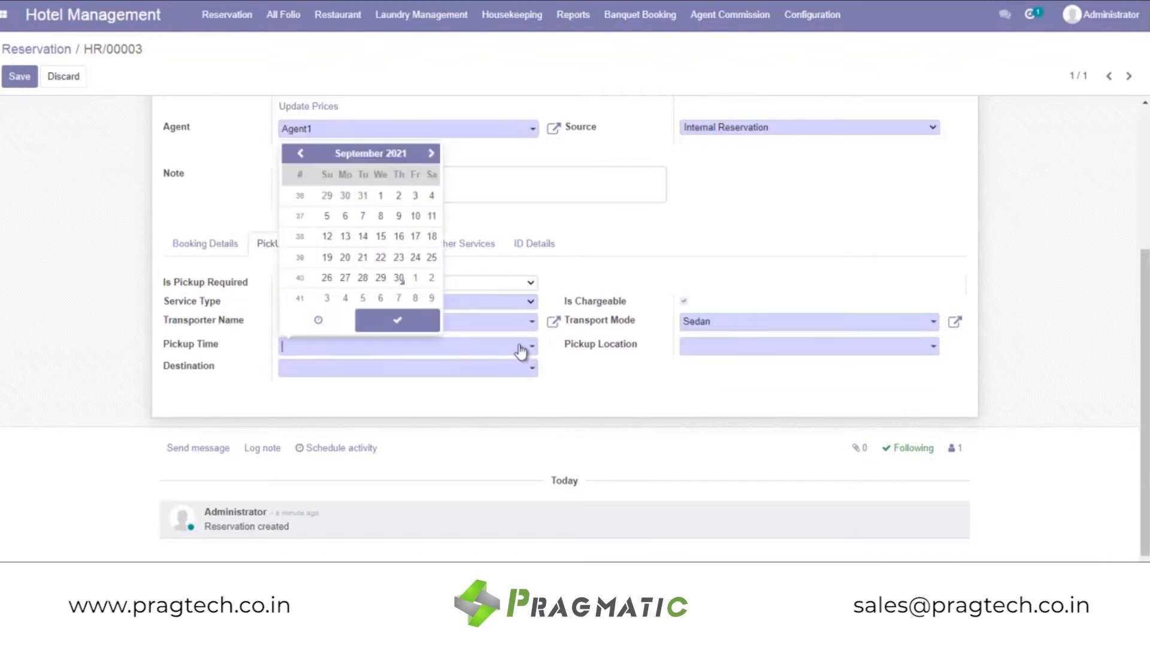
pyautogui.click(399, 277)
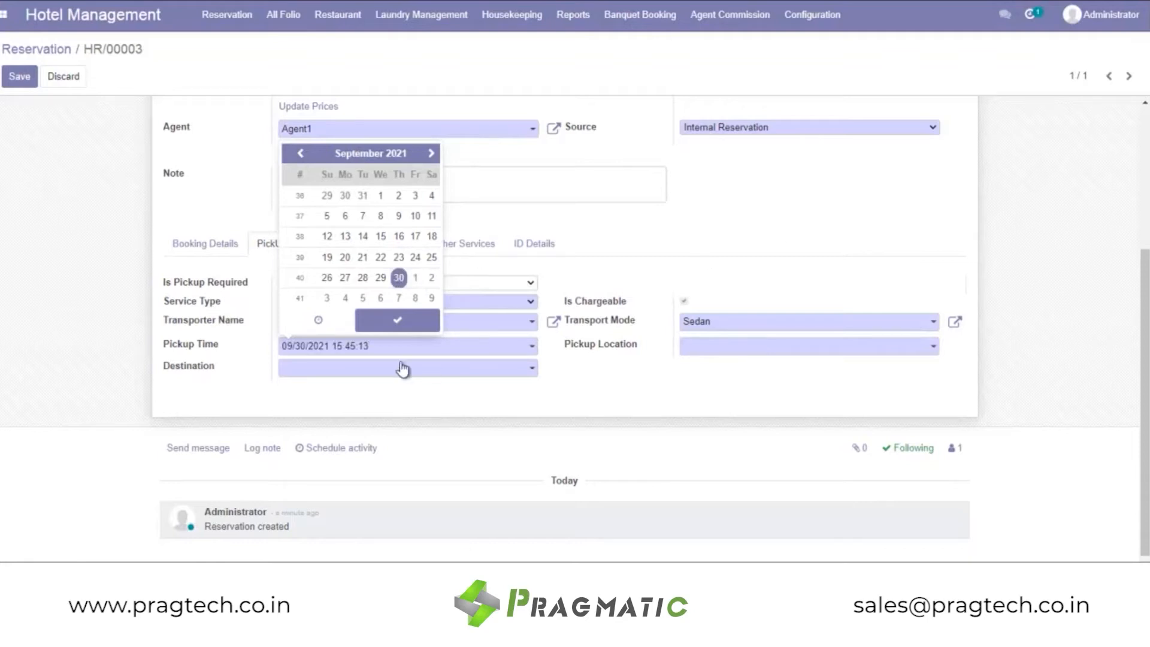
pyautogui.click(319, 320)
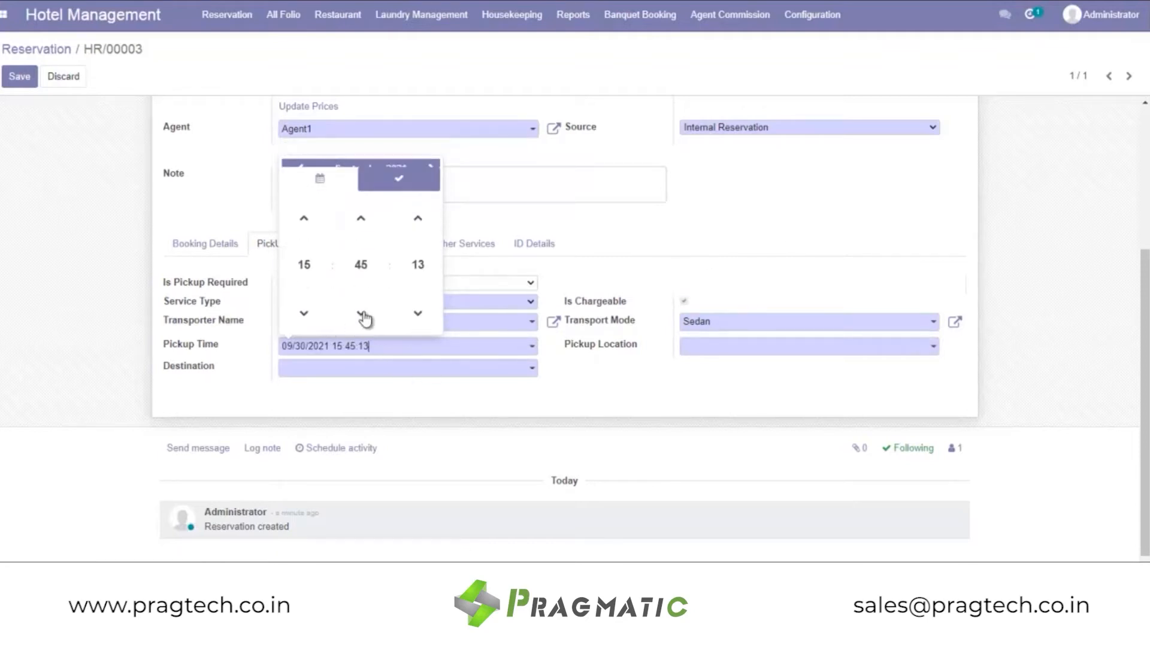
pyautogui.click(304, 307)
pyautogui.click(304, 307)
pyautogui.click(304, 307)
pyautogui.click(304, 307)
pyautogui.click(306, 213)
pyautogui.click(593, 320)
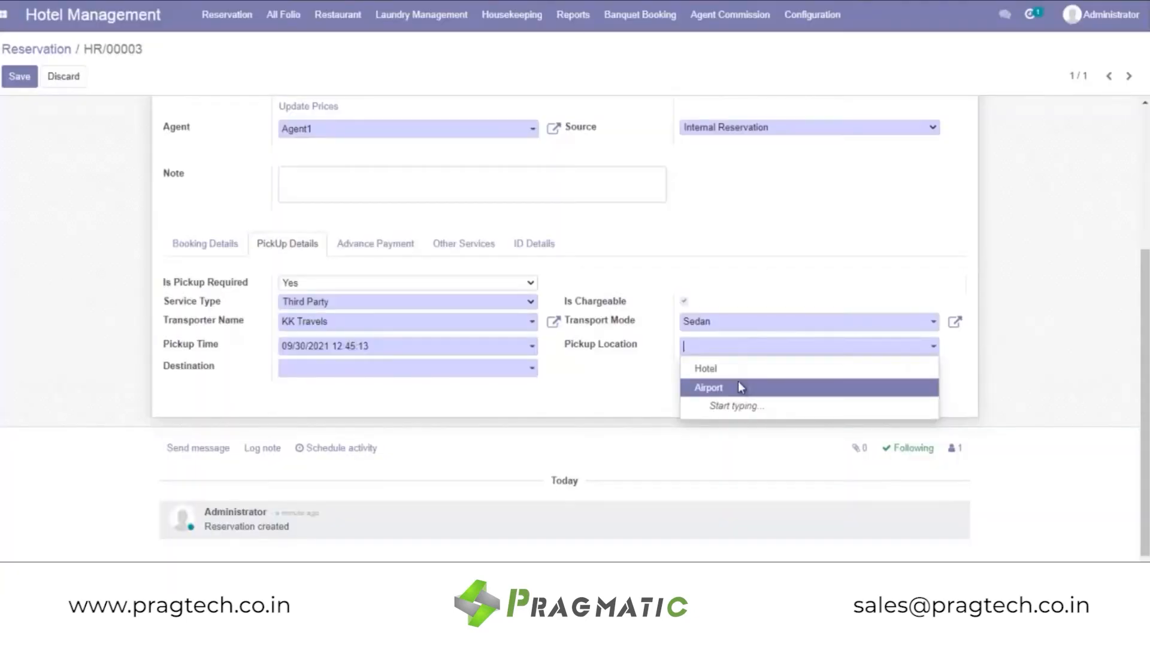
# Step: Set the pickup location to Airport and the destination to Hotel, and save the reservation
pyautogui.click(738, 387)
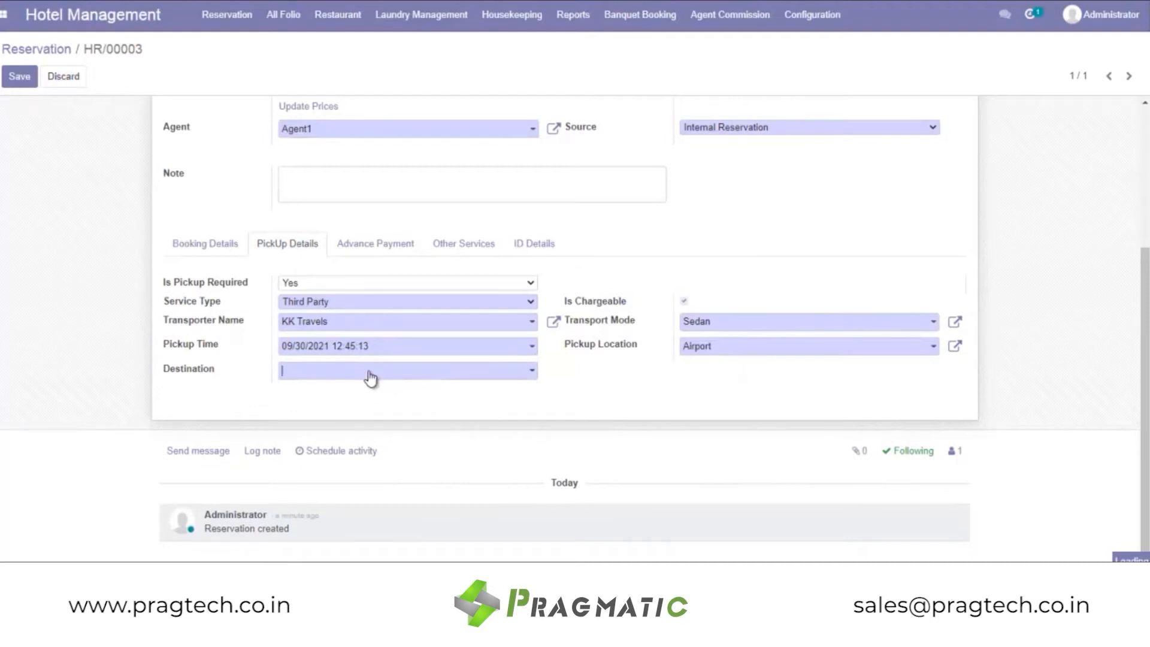
pyautogui.click(533, 371)
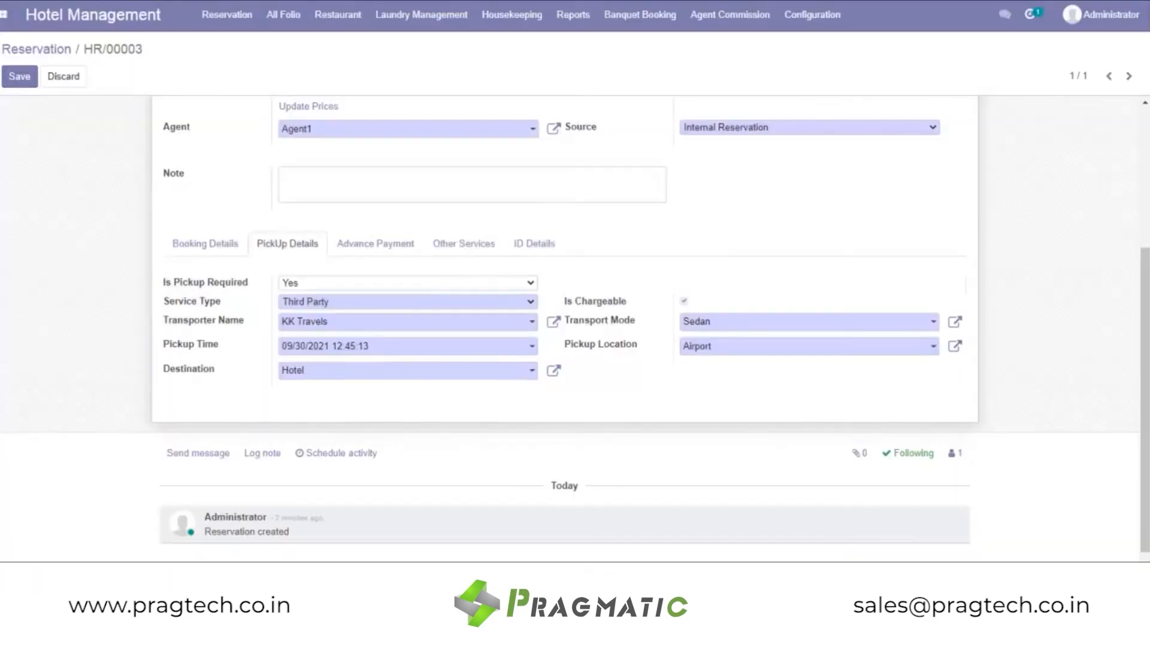
pyautogui.click(18, 88)
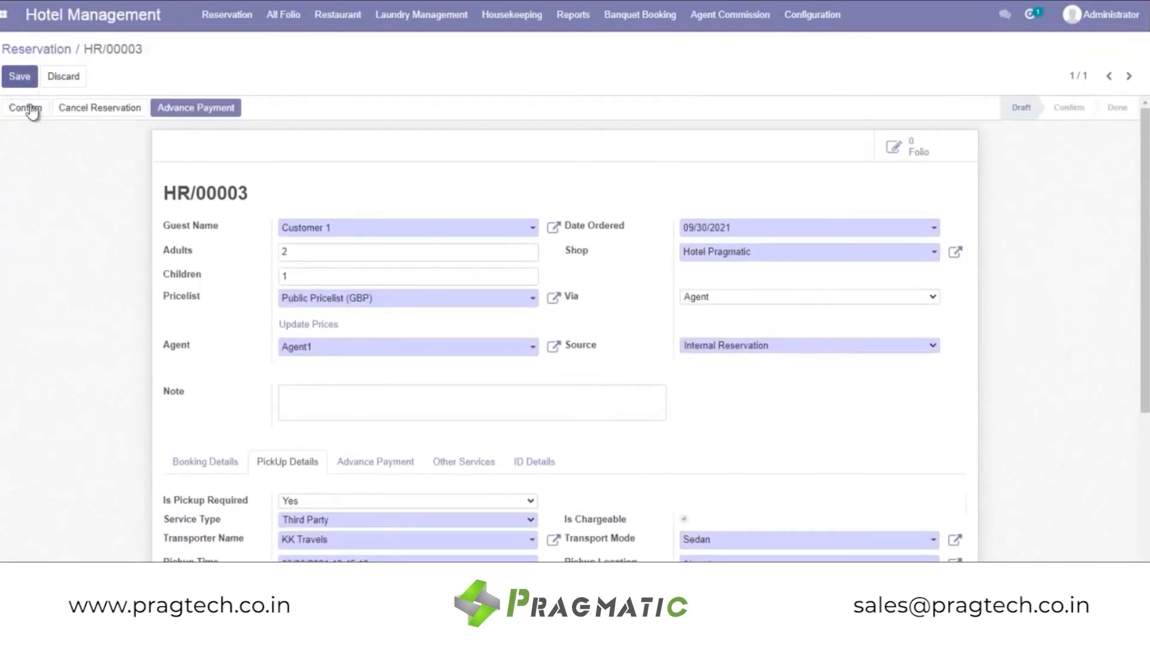
pyautogui.click(19, 77)
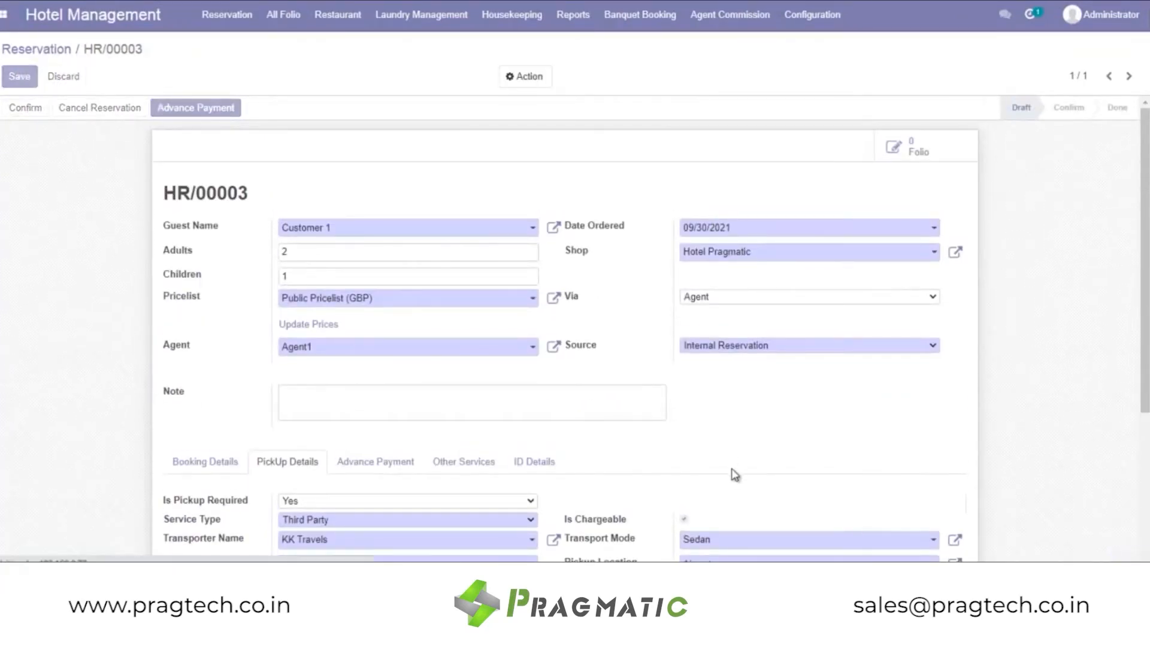
# Step: Confirm the reservation and review its pickup and booking details
pyautogui.click(25, 111)
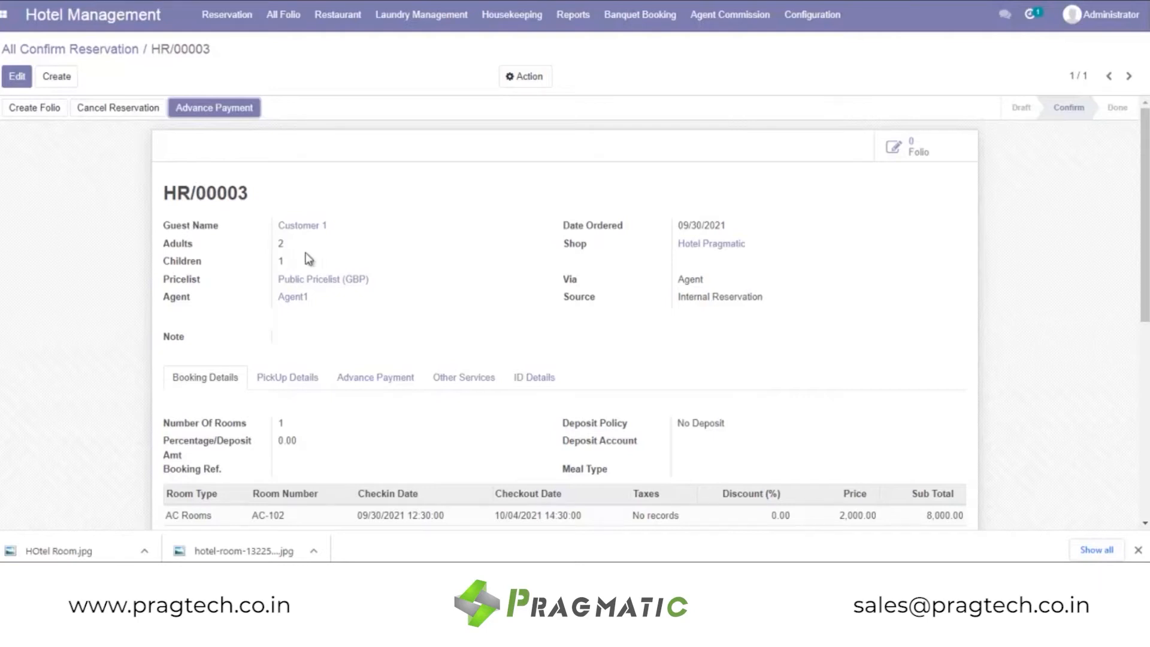
pyautogui.scroll(-1, 311, 287)
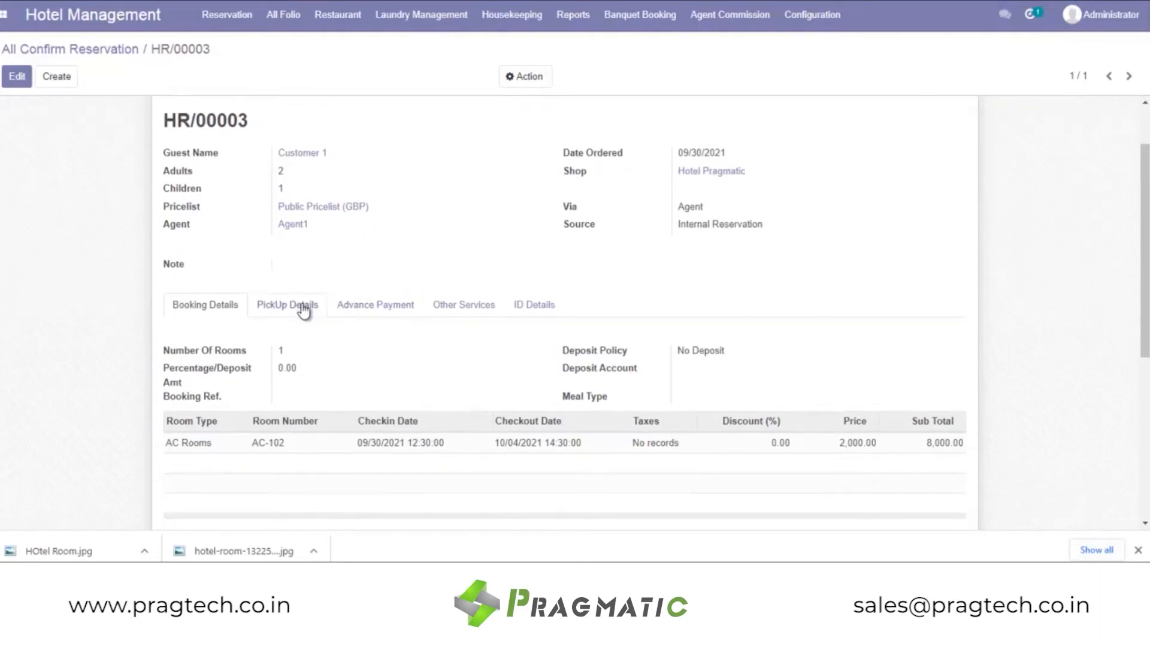
pyautogui.click(303, 308)
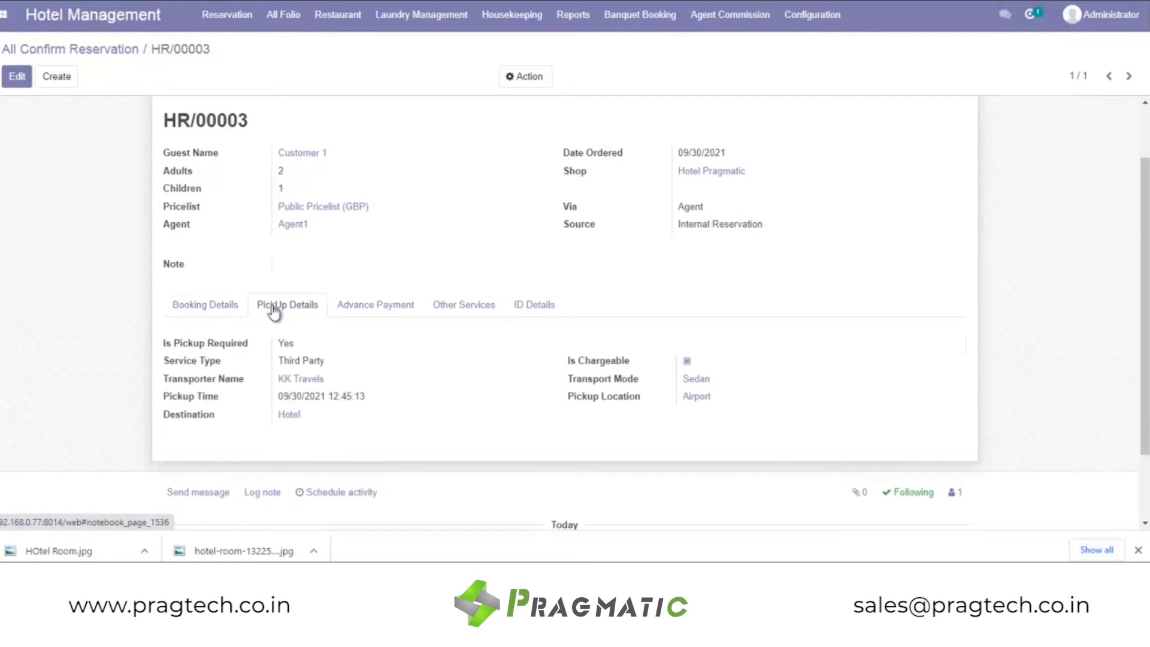
pyautogui.click(223, 308)
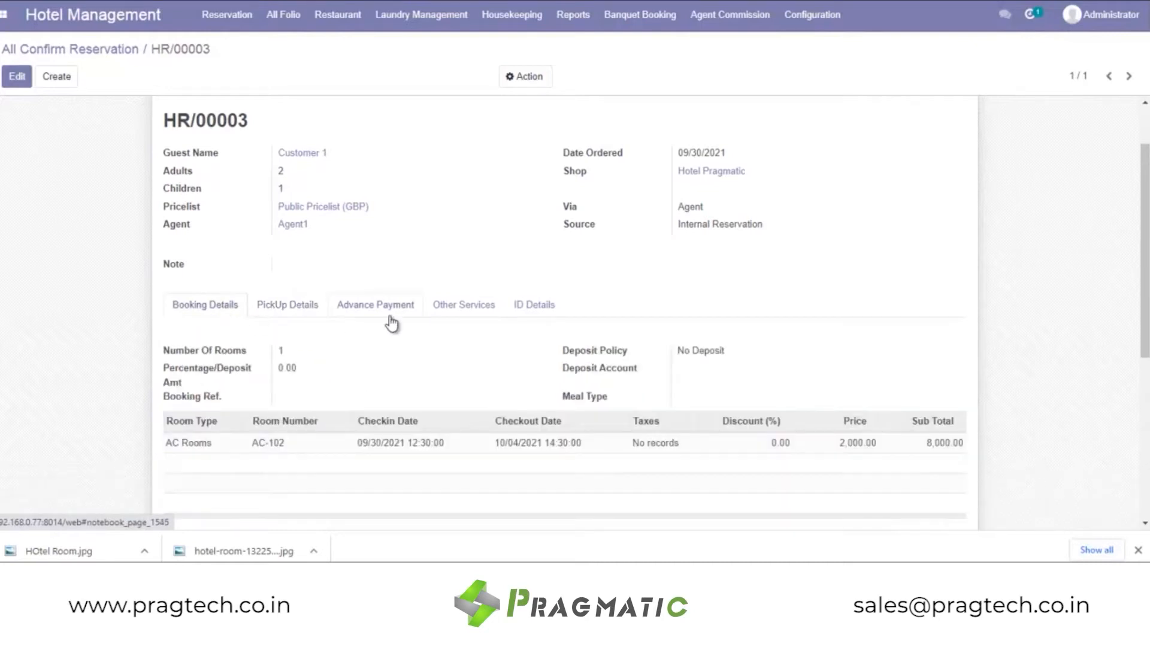
# Step: Add a PAN Card ID line with ID card number, guest name and birth date, valid 02/01/2021 to 03/31/2022, gender Male, issuing authority and country India
pyautogui.click(530, 312)
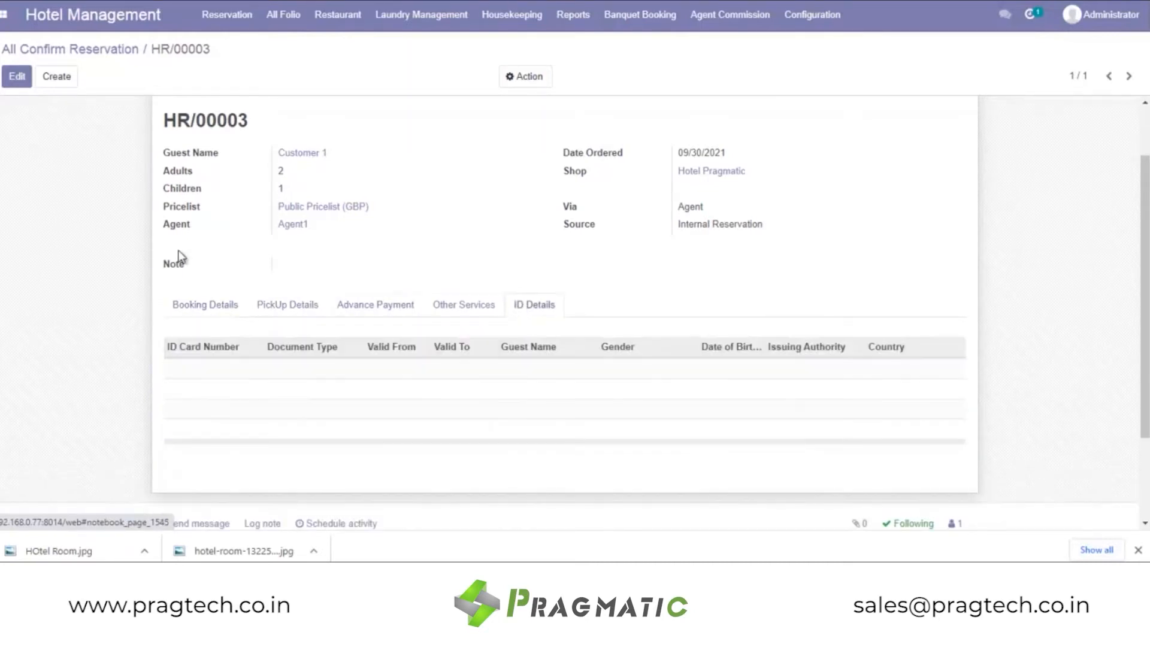
pyautogui.click(17, 76)
pyautogui.click(178, 399)
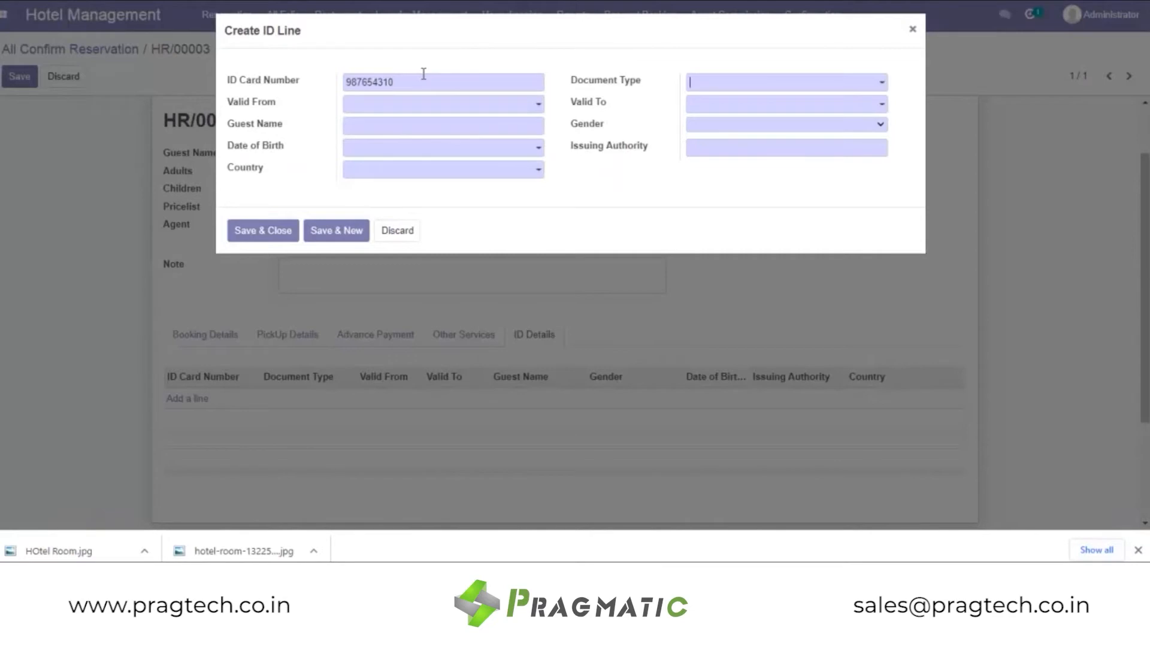
pyautogui.click(856, 84)
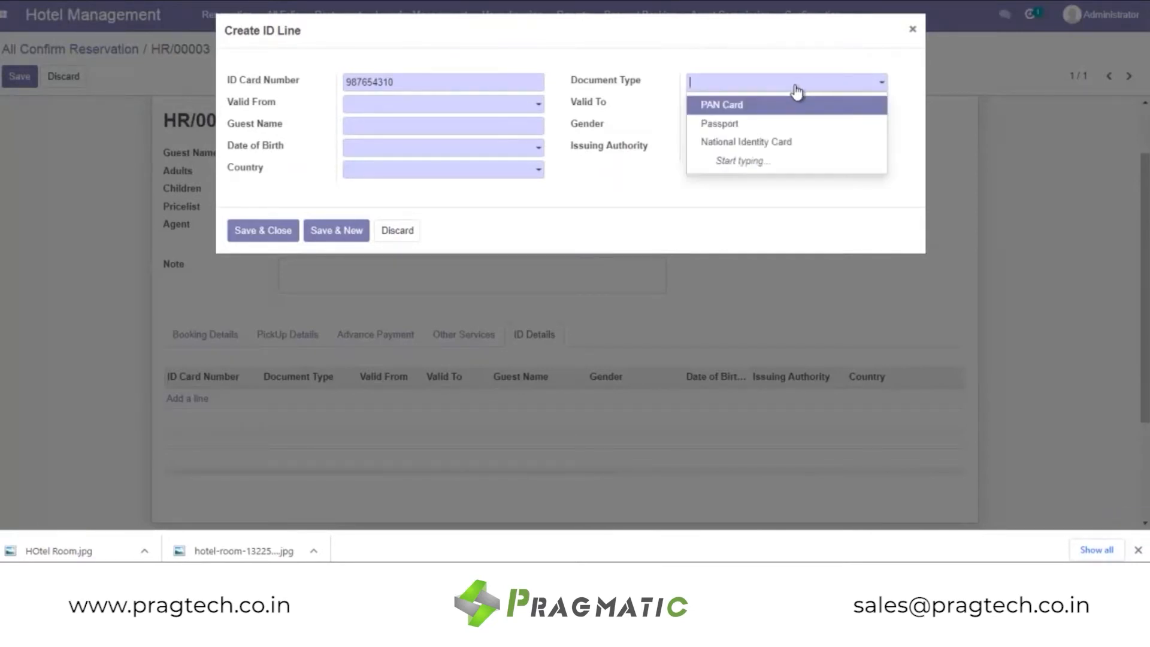
pyautogui.click(779, 106)
pyautogui.click(476, 108)
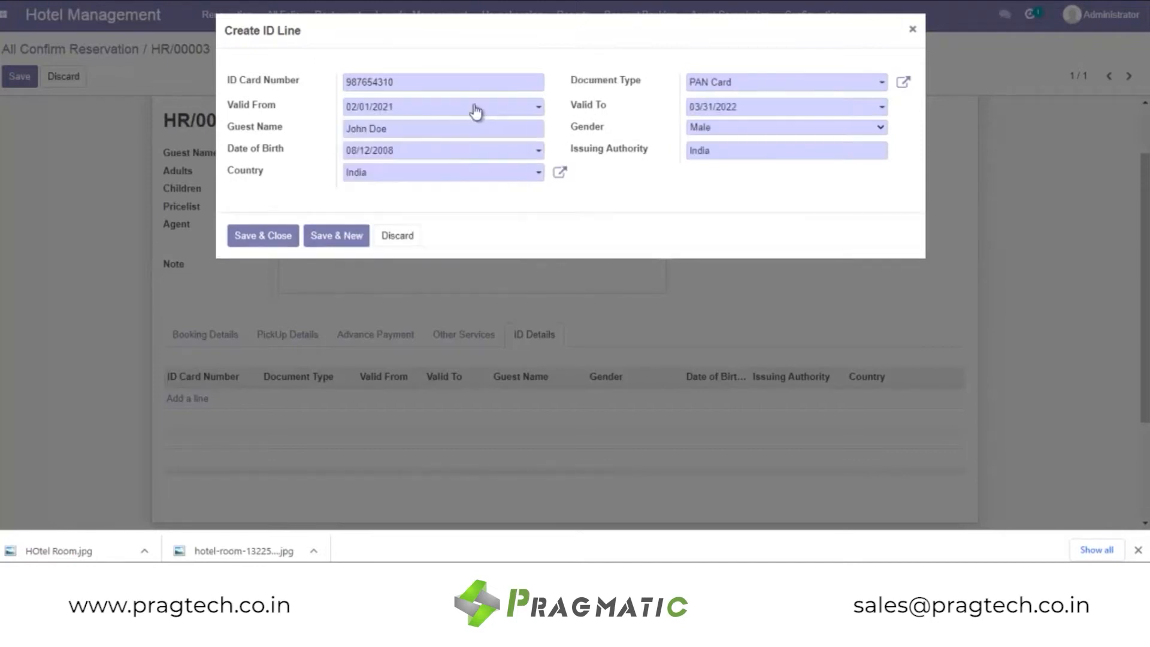
pyautogui.click(274, 240)
# Step: Save the reservation with its new ID details and create a folio from it
pyautogui.click(310, 334)
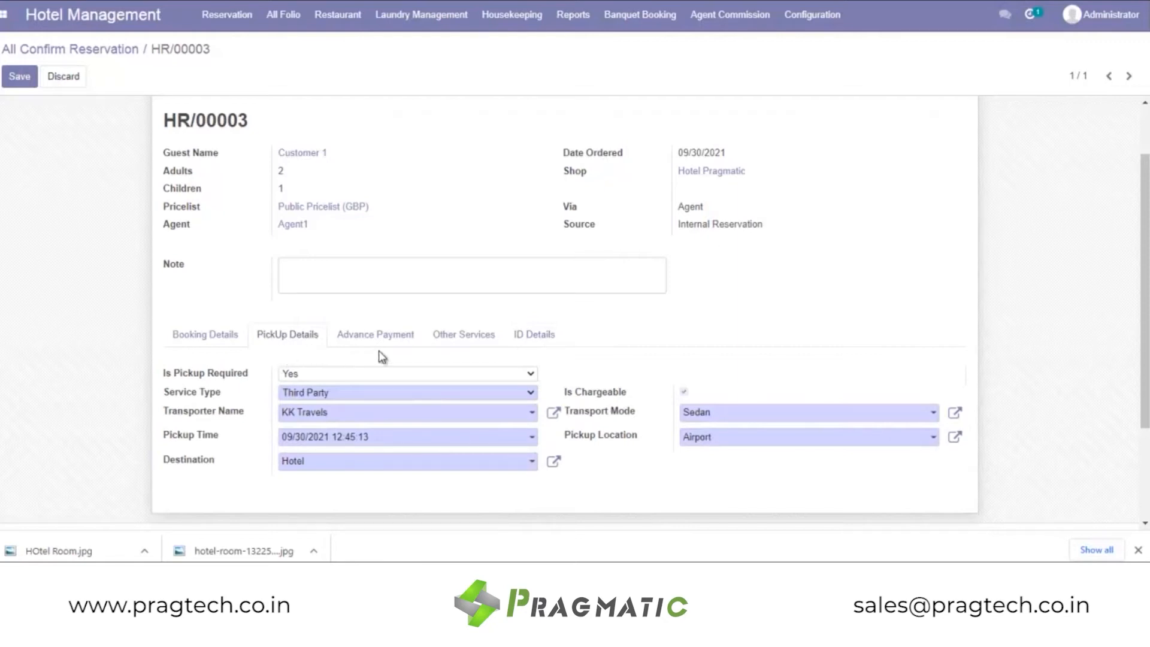
pyautogui.click(221, 339)
pyautogui.click(19, 77)
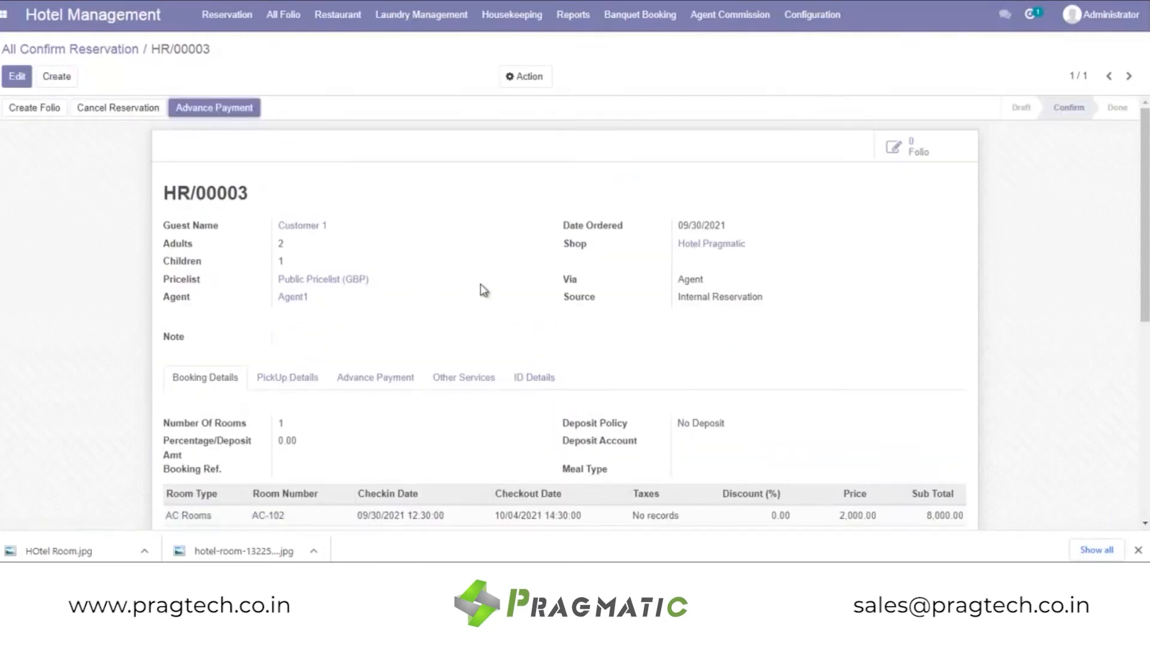
pyautogui.click(23, 110)
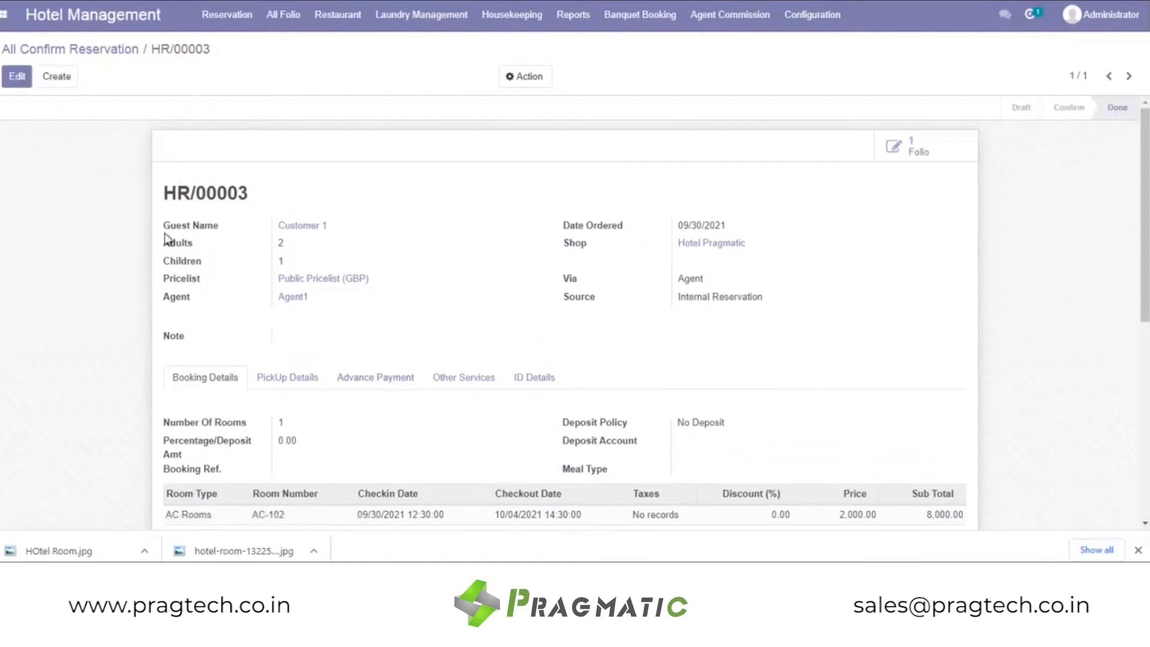
pyautogui.doubleClick(220, 197)
# Step: Display the hotel folio list and open Customer 1's folio for room AC-102
pyautogui.click(289, 20)
pyautogui.click(289, 47)
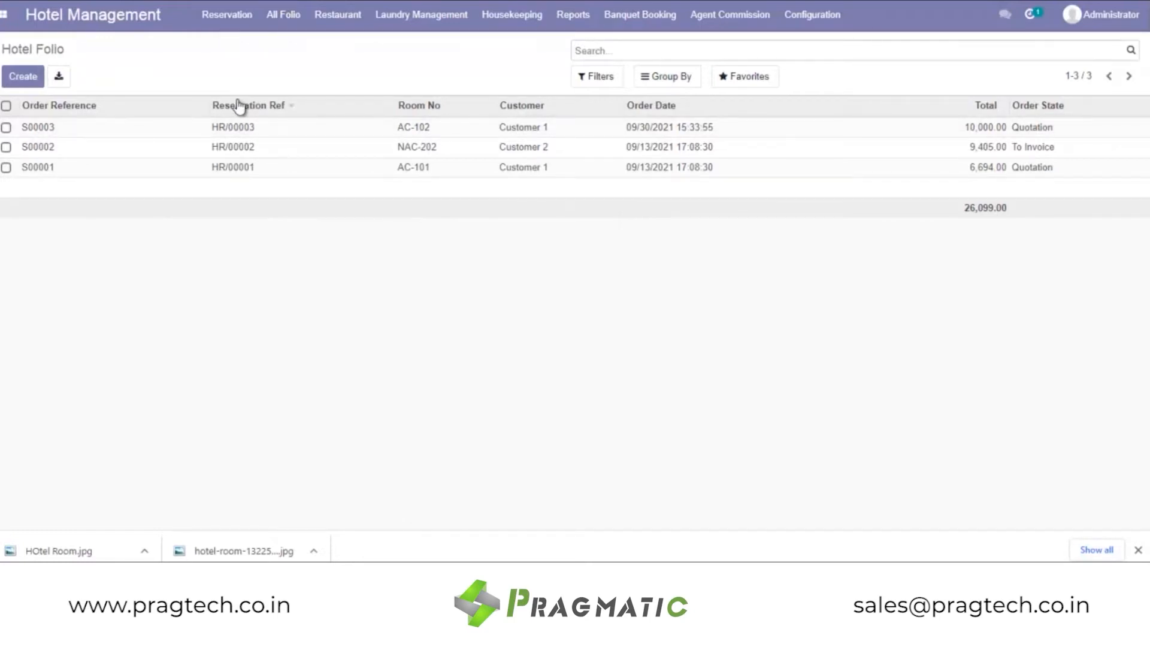
pyautogui.click(242, 133)
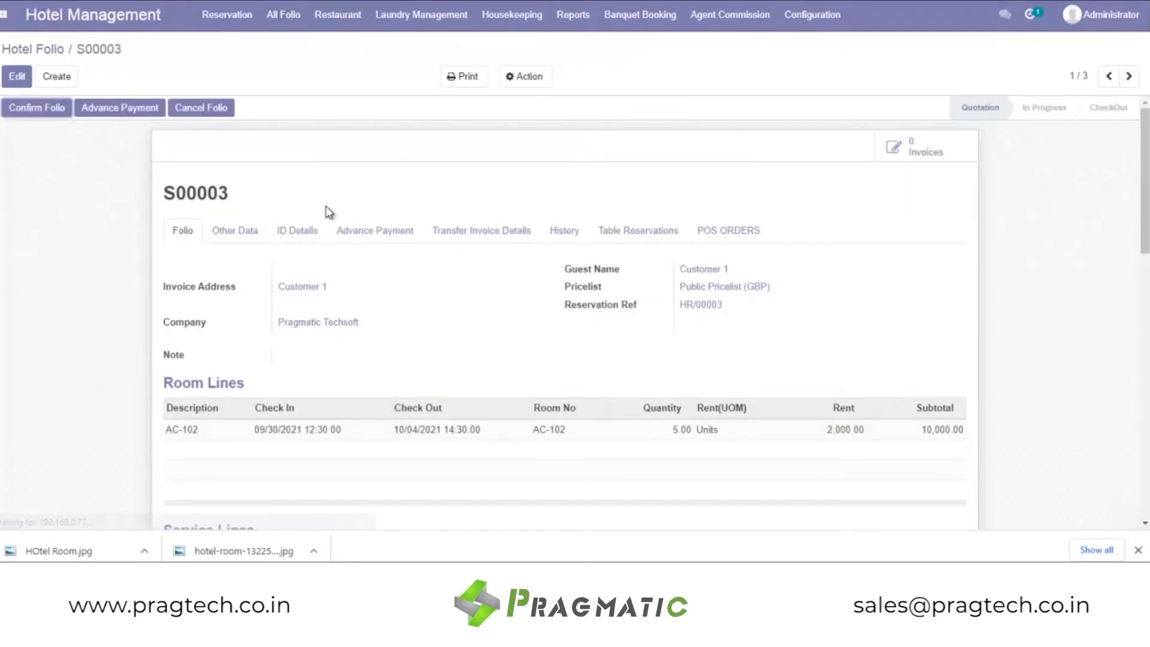
# Step: Examine the folio's room, service, restaurant, transport and laundry lines
pyautogui.scroll(-1, 389, 282)
pyautogui.scroll(-3, 391, 282)
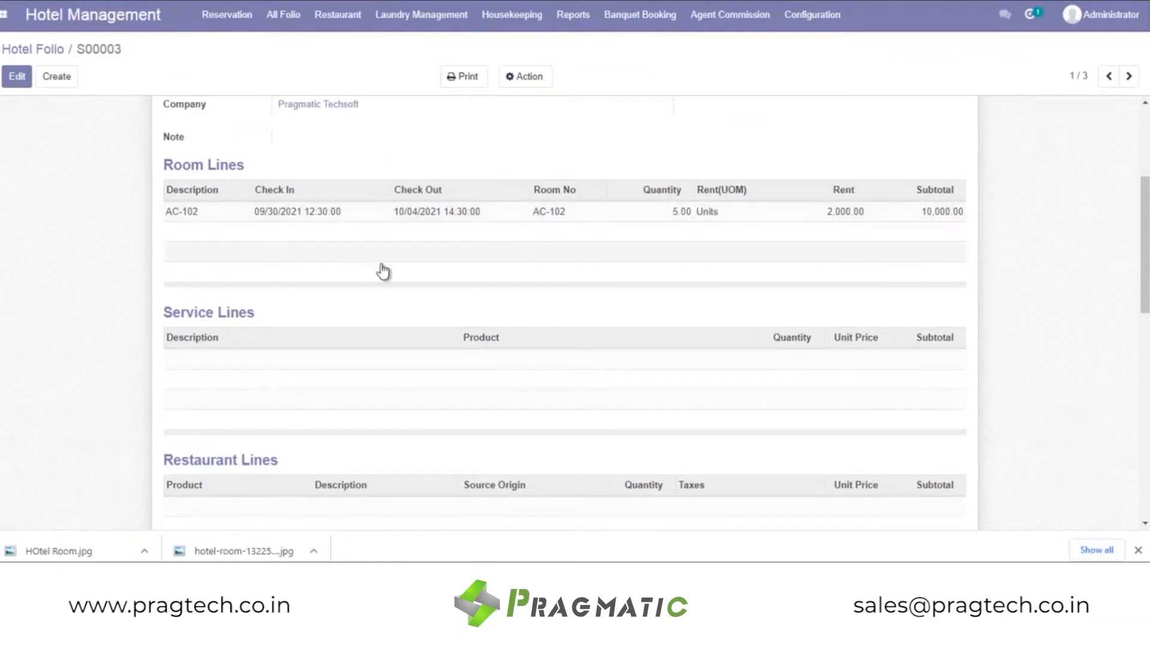
pyautogui.scroll(-1, 335, 295)
pyautogui.scroll(-4, 339, 293)
pyautogui.scroll(3, 357, 298)
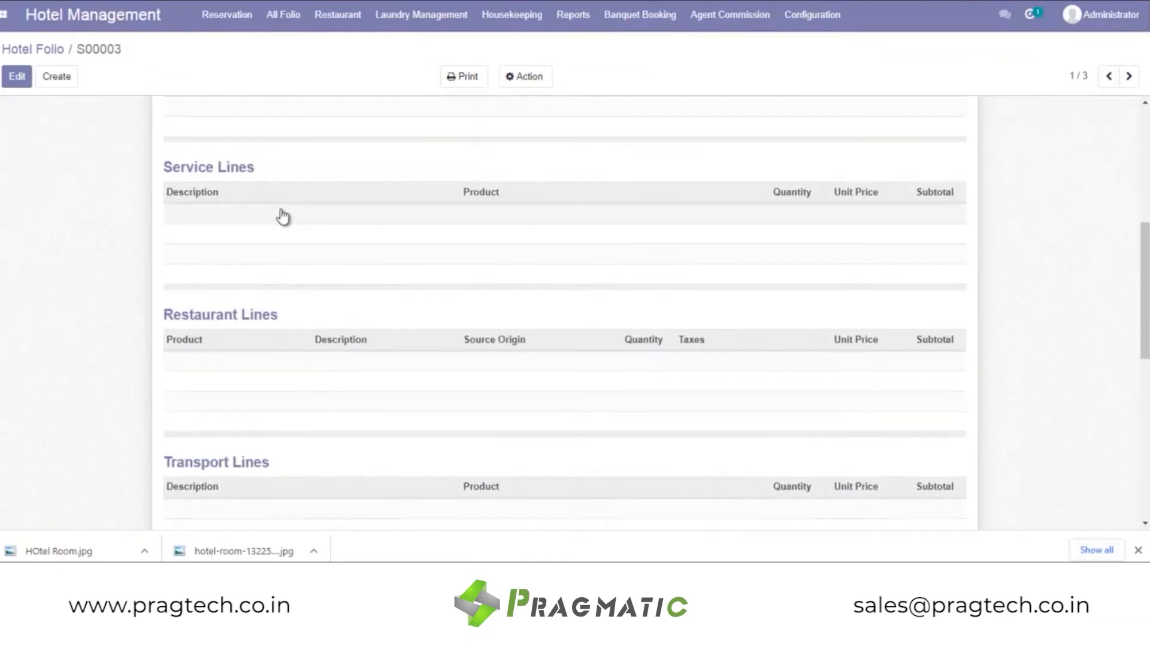
pyautogui.scroll(1, 395, 287)
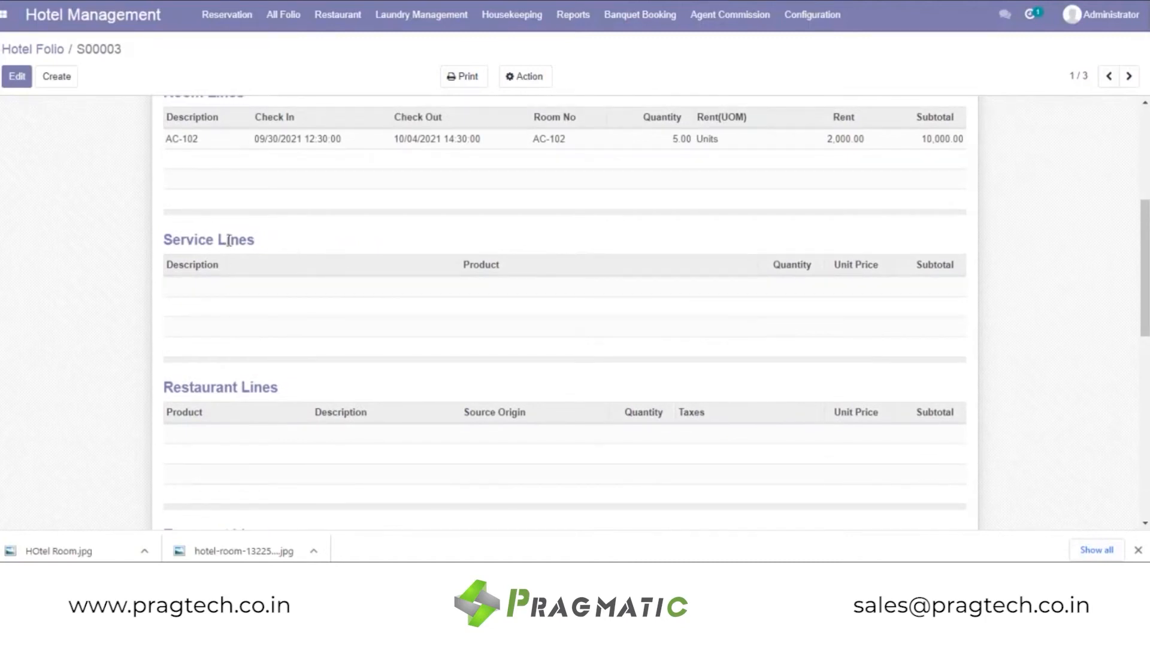
pyautogui.scroll(-3, 357, 375)
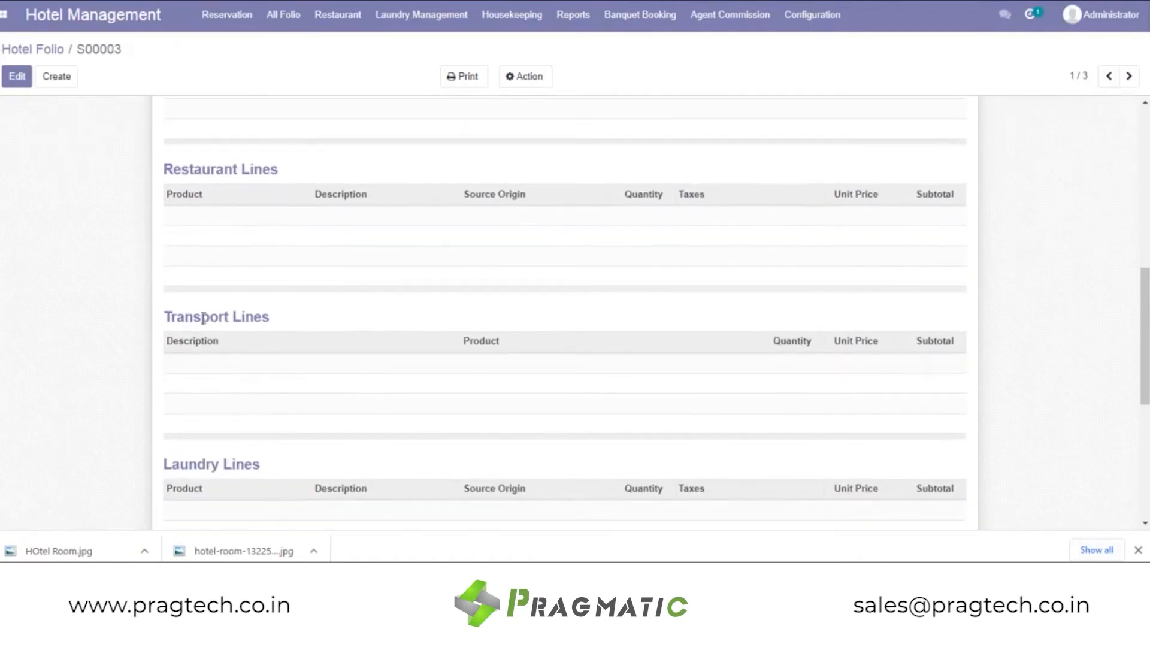
pyautogui.scroll(-2, 280, 412)
pyautogui.scroll(-1, 280, 413)
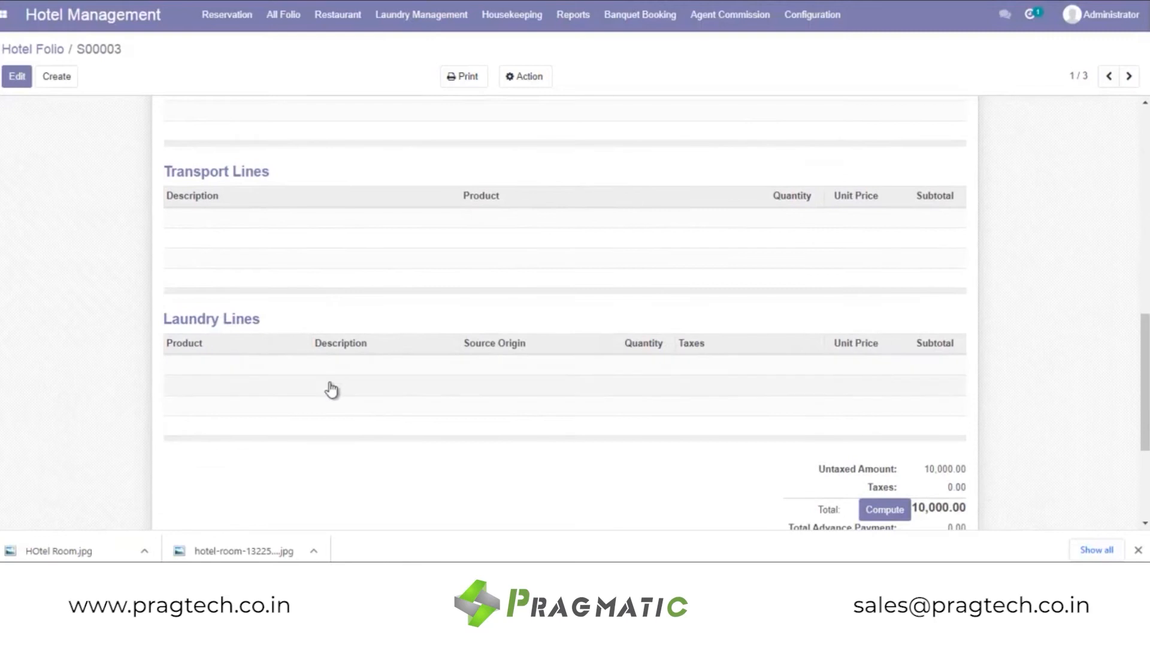
pyautogui.scroll(8, 332, 390)
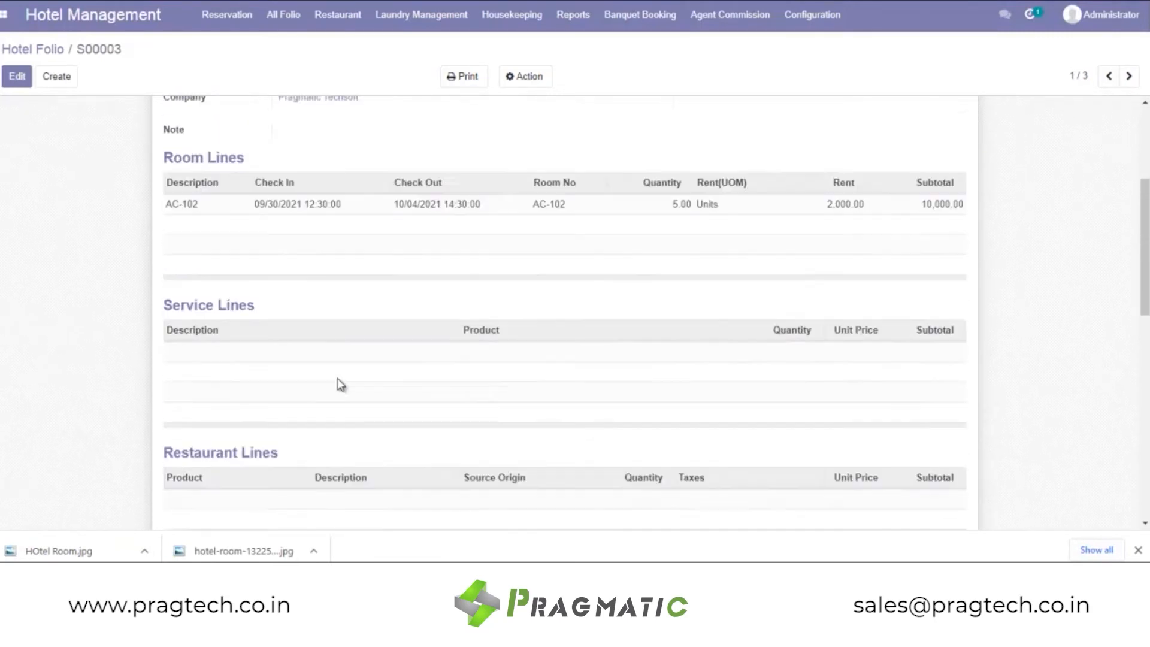
pyautogui.scroll(1, 394, 323)
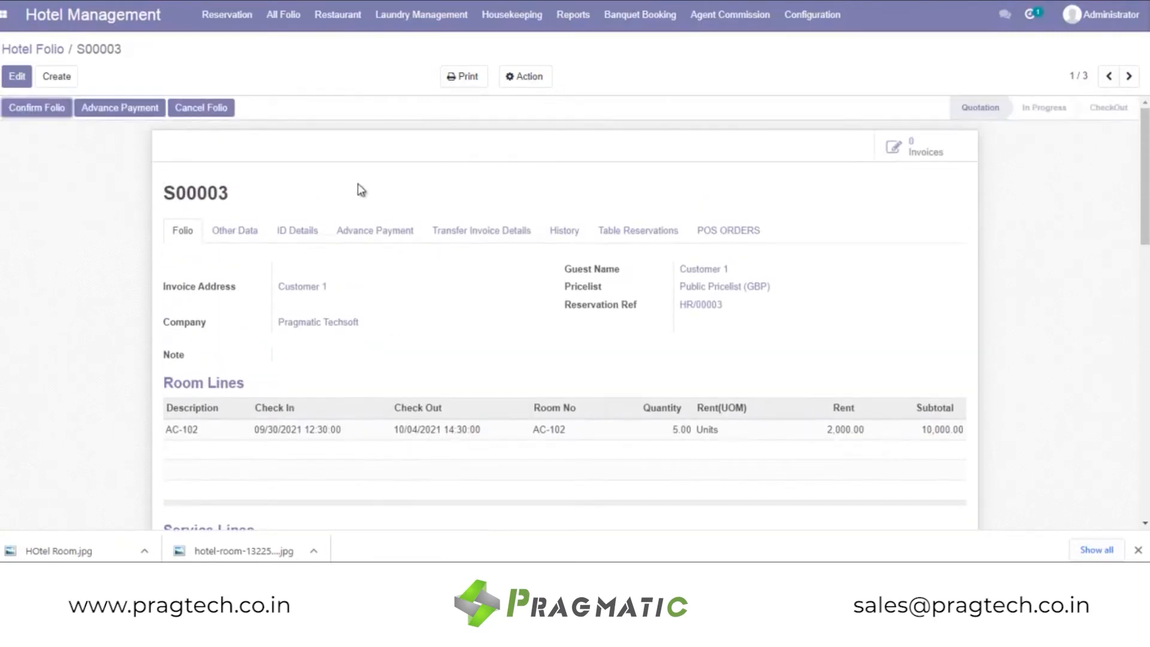
# Step: Switch to the Project app and open the list of transport tasks
pyautogui.click(4, 14)
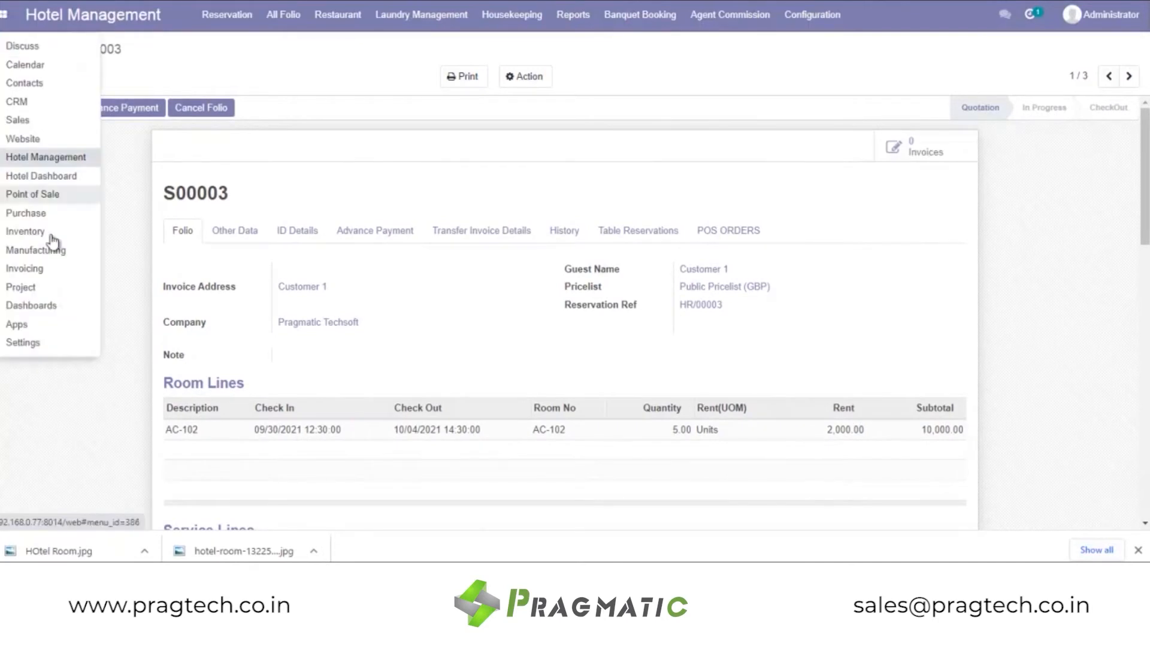
pyautogui.click(35, 290)
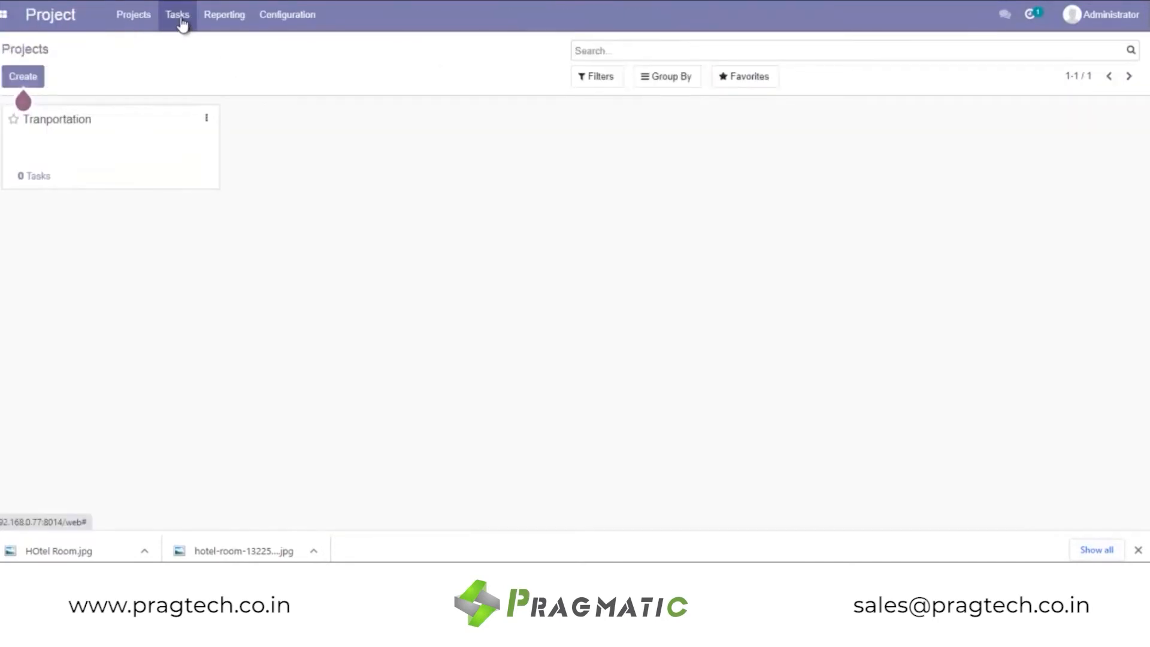
pyautogui.click(181, 18)
pyautogui.click(207, 47)
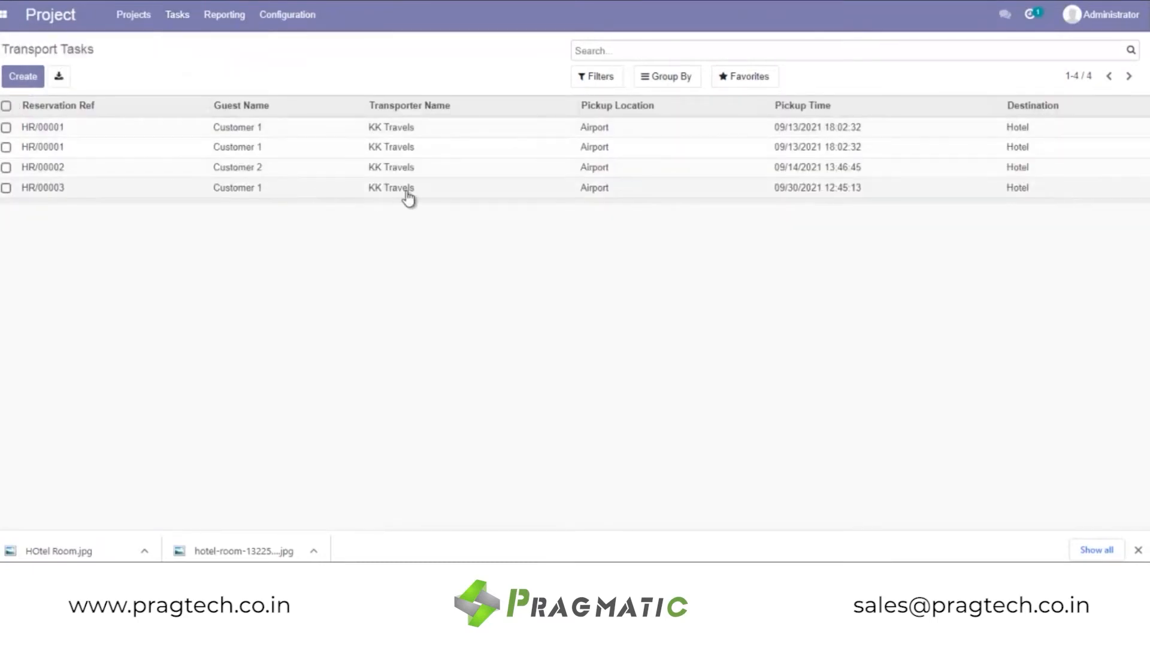
# Step: Open Customer 1's transport task with pickup time 09/30/2021 12:45:13, start it and mark it as done
pyautogui.click(73, 188)
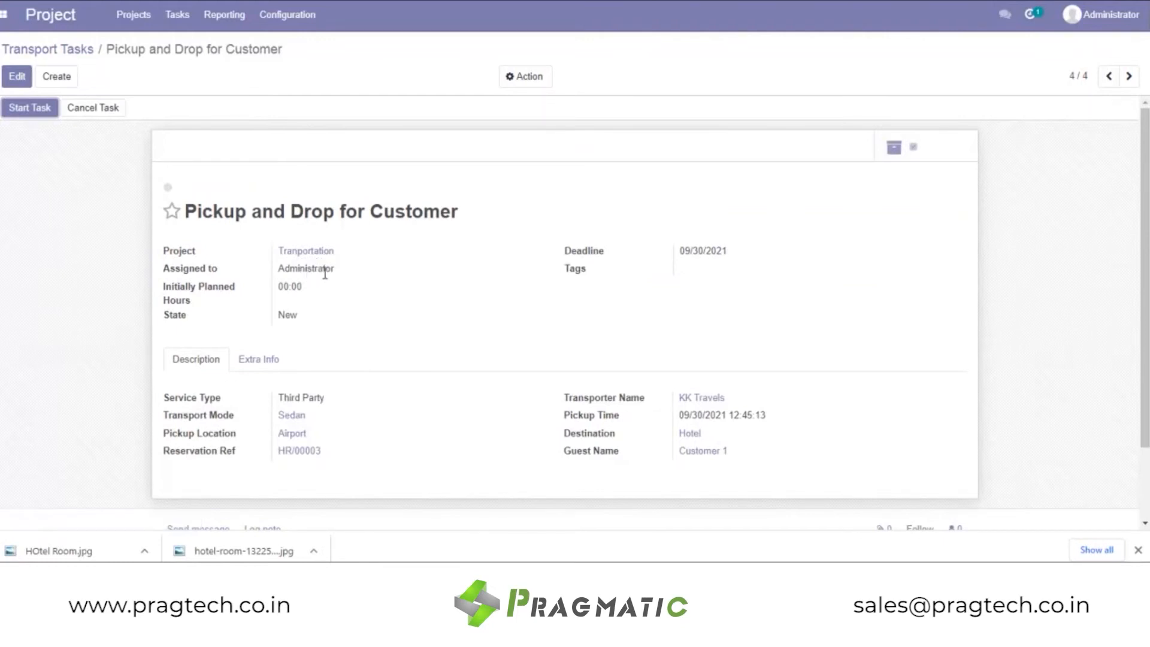
pyautogui.click(28, 113)
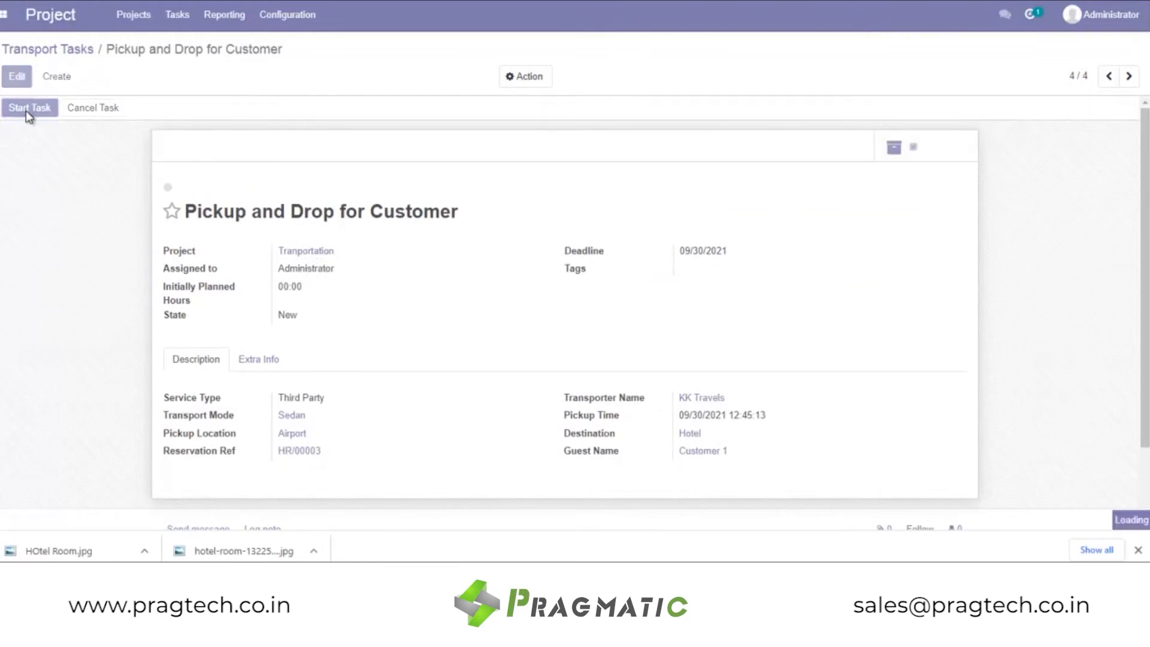
pyautogui.click(26, 113)
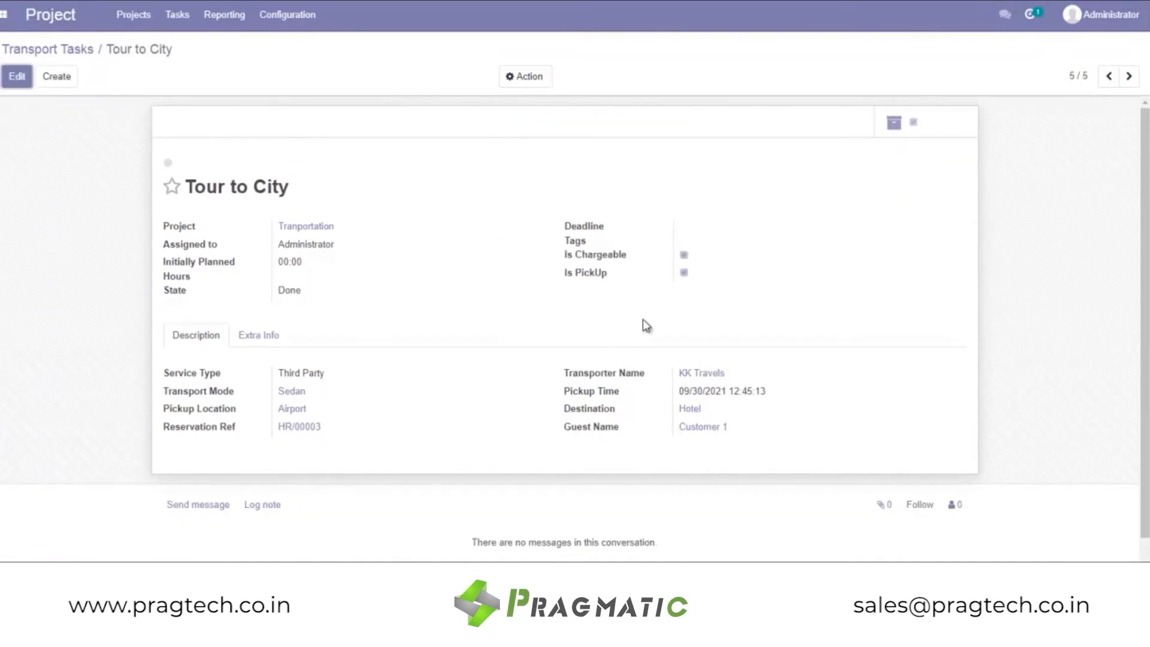
# Step: Switch to Hotel Management, reopen Customer 1's folio for room AC-102 and check its transport lines
pyautogui.click(3, 15)
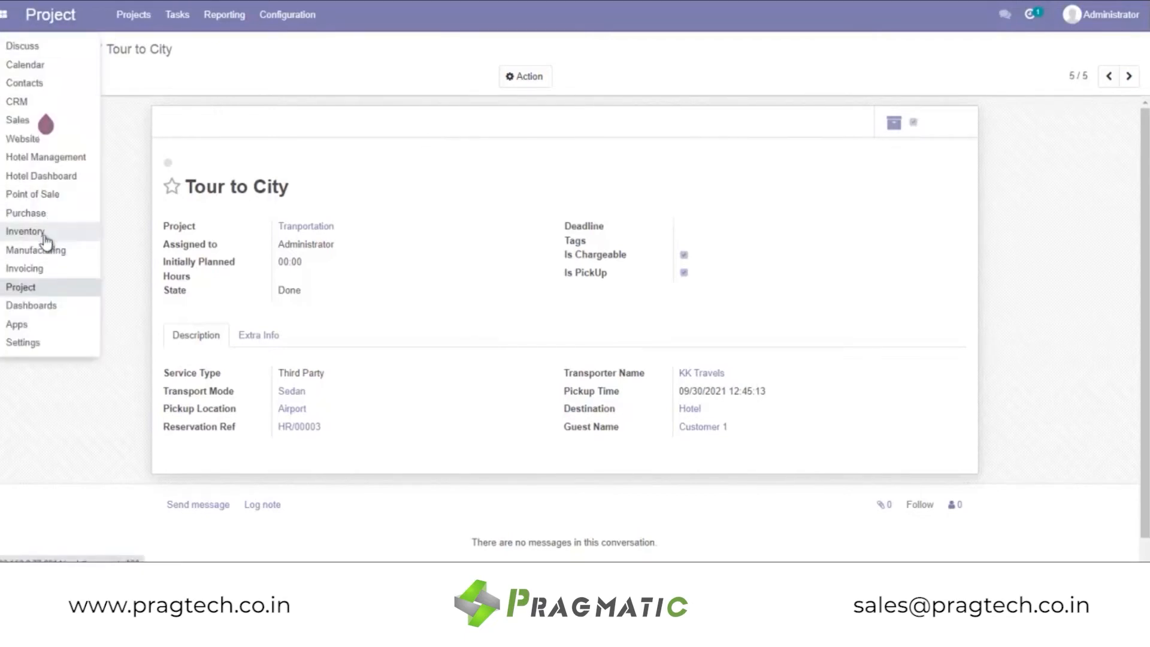
pyautogui.click(42, 158)
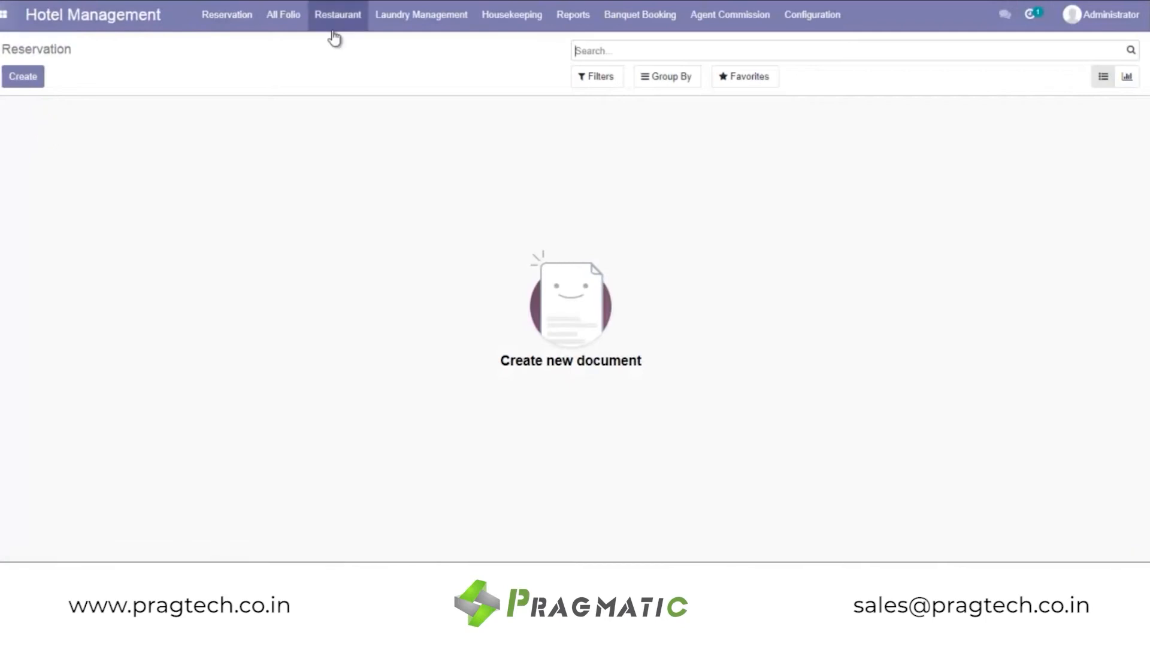
pyautogui.click(286, 17)
pyautogui.click(302, 54)
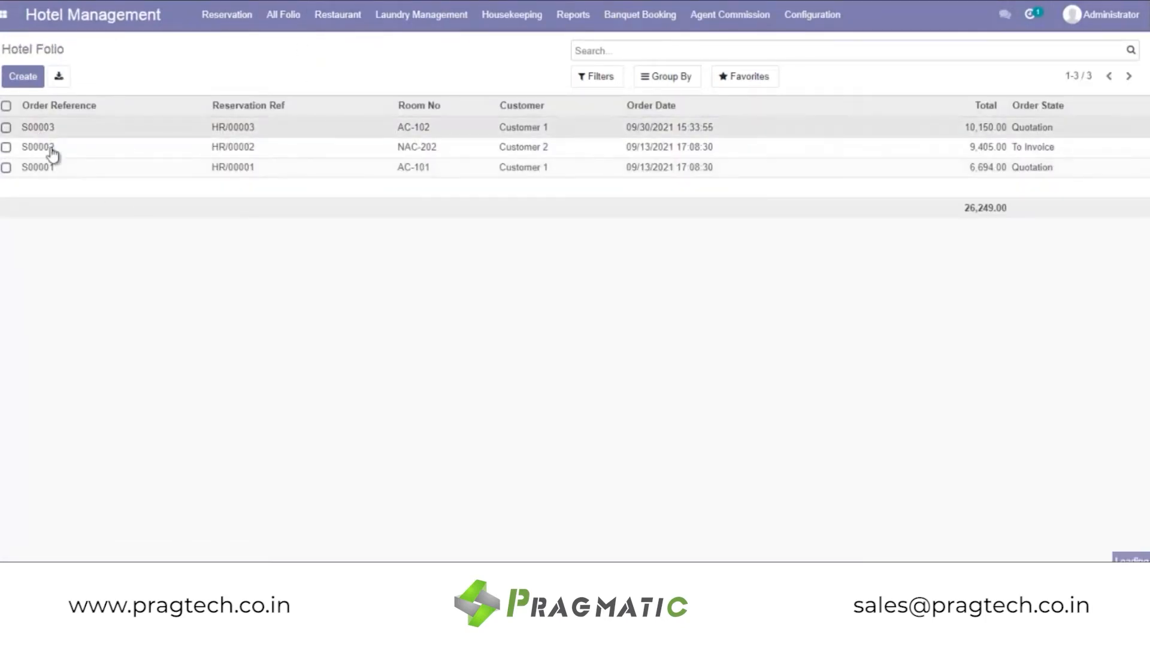
pyautogui.click(41, 134)
pyautogui.scroll(-5, 358, 359)
pyautogui.scroll(-3, 356, 375)
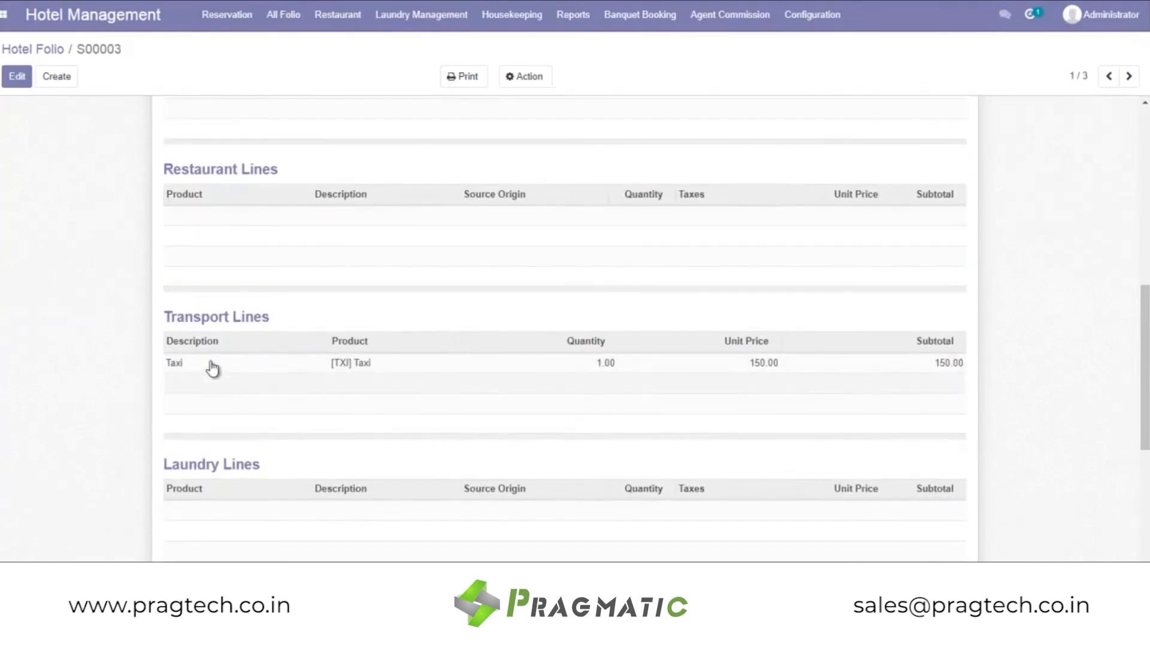
pyautogui.moveTo(185, 322); pyautogui.dragTo(303, 323)
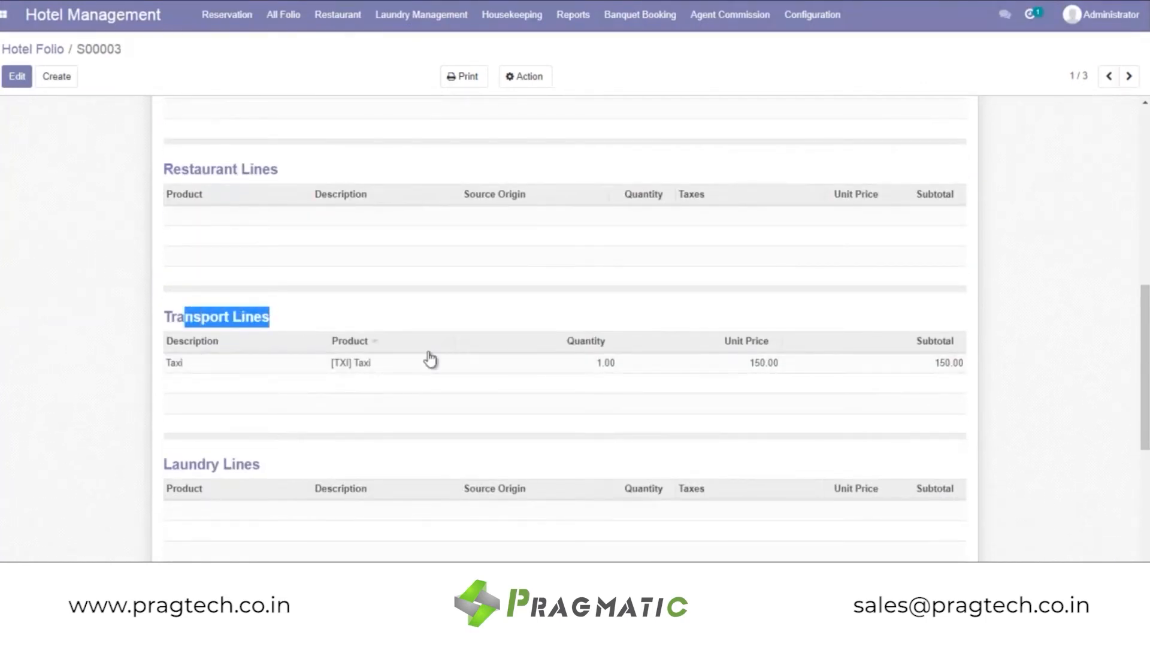
# Step: Check the folio's totals and add a Gym service line with the description Gym
pyautogui.scroll(-7, 970, 422)
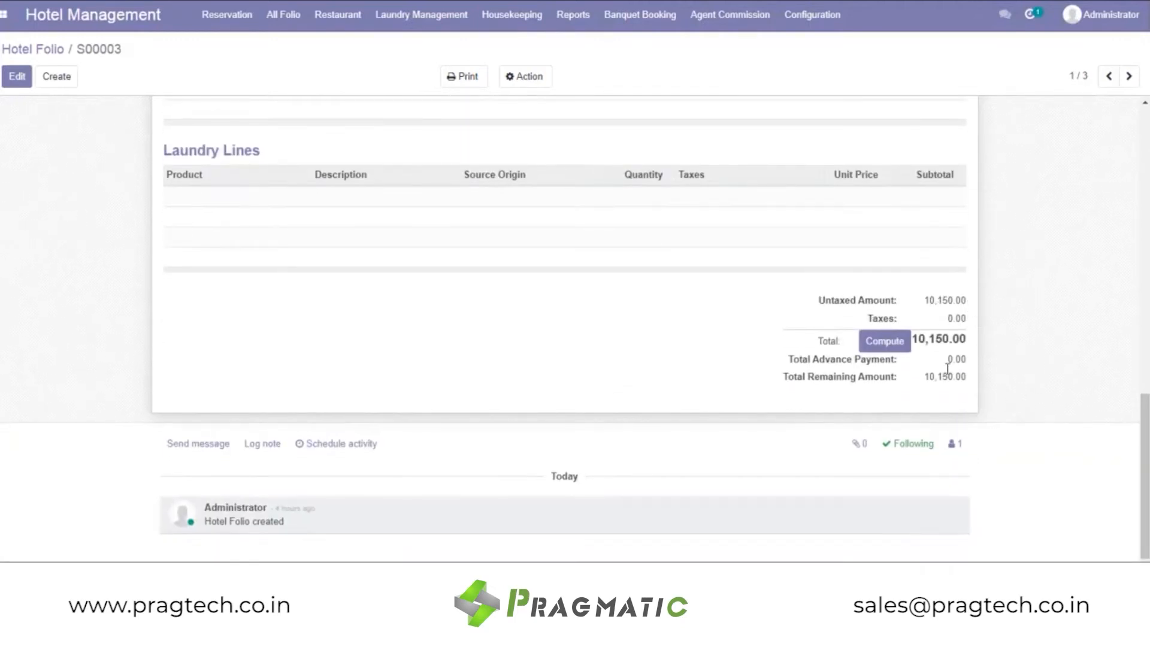
pyautogui.scroll(12, 1019, 343)
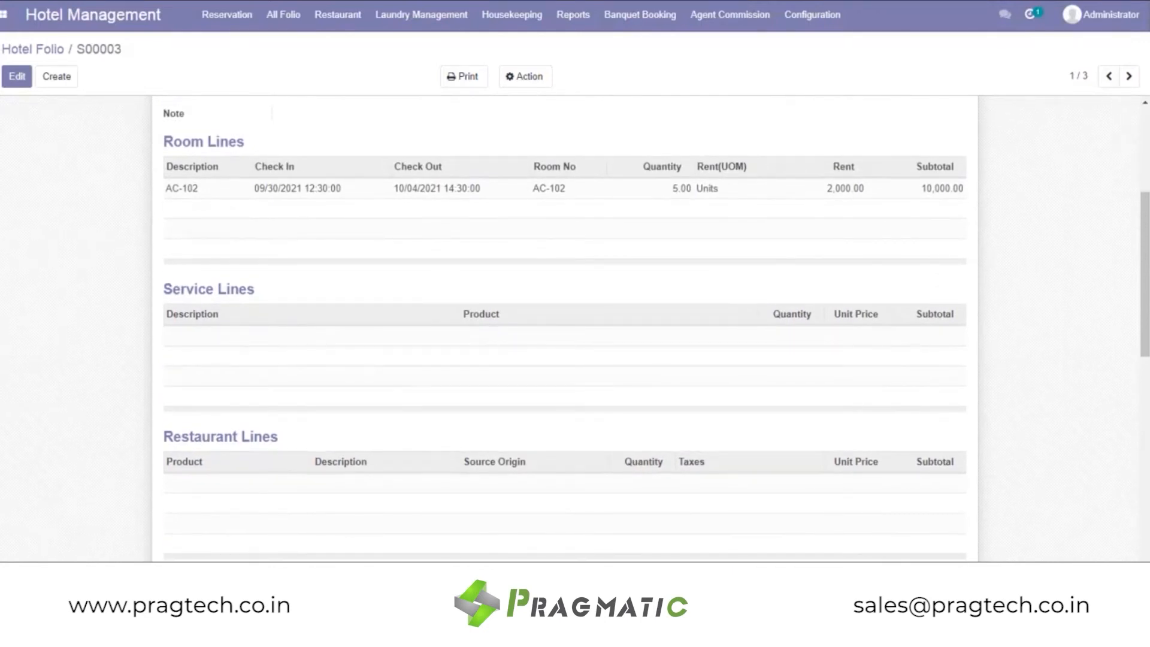
pyautogui.click(17, 76)
pyautogui.scroll(-5, 296, 375)
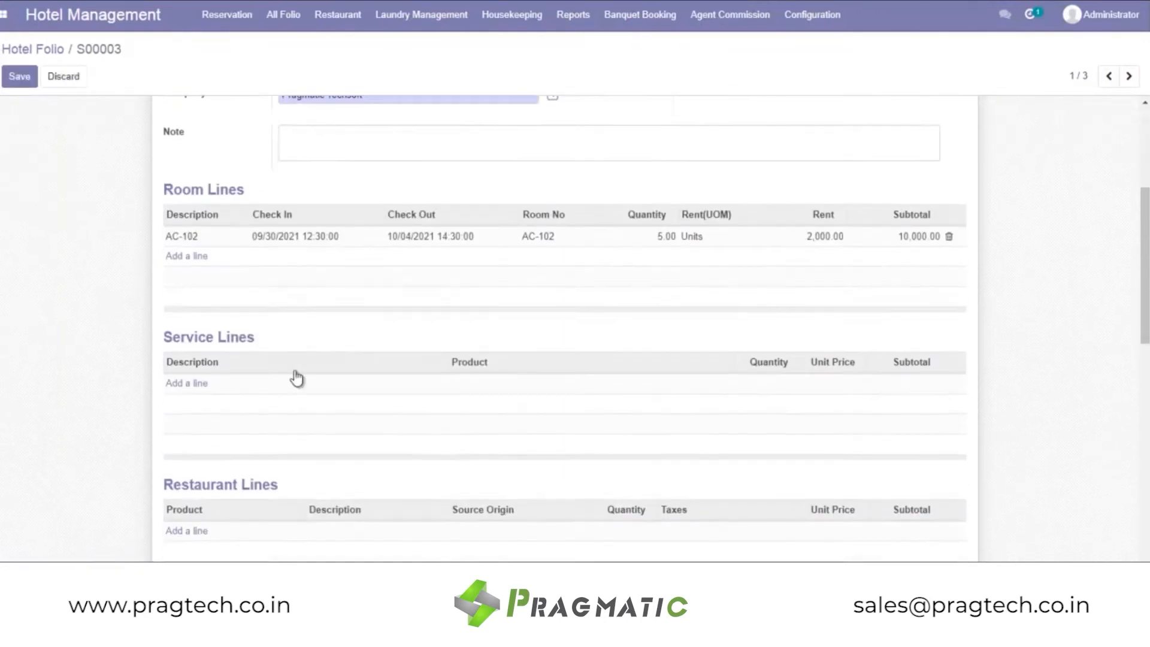
pyautogui.click(191, 336)
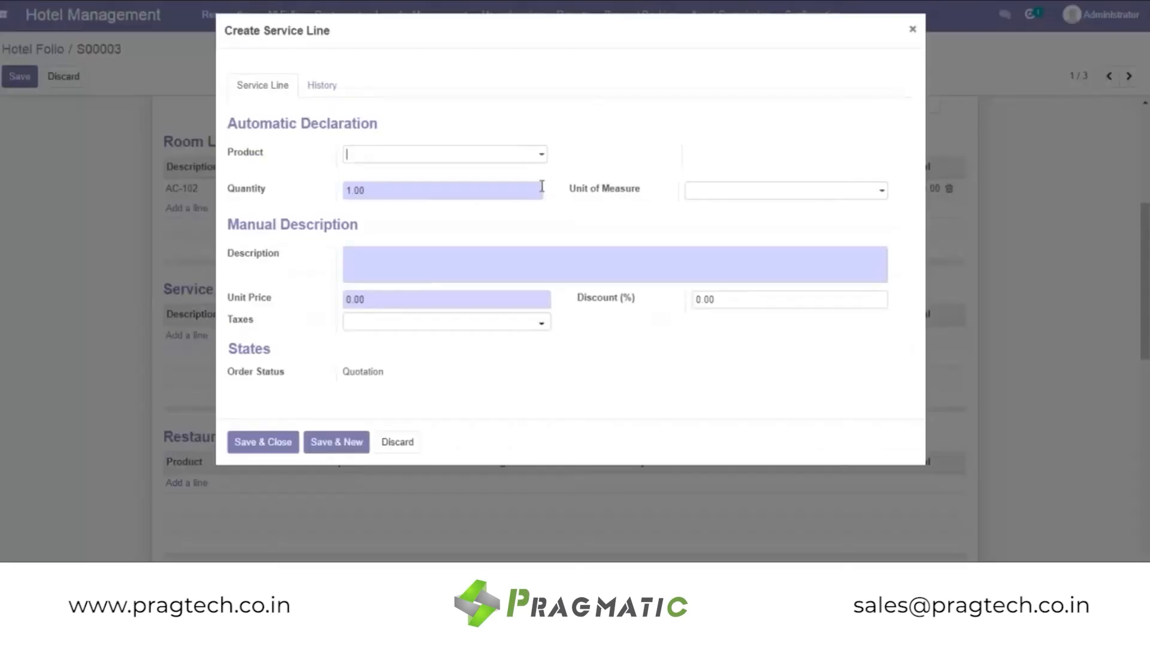
pyautogui.click(540, 157)
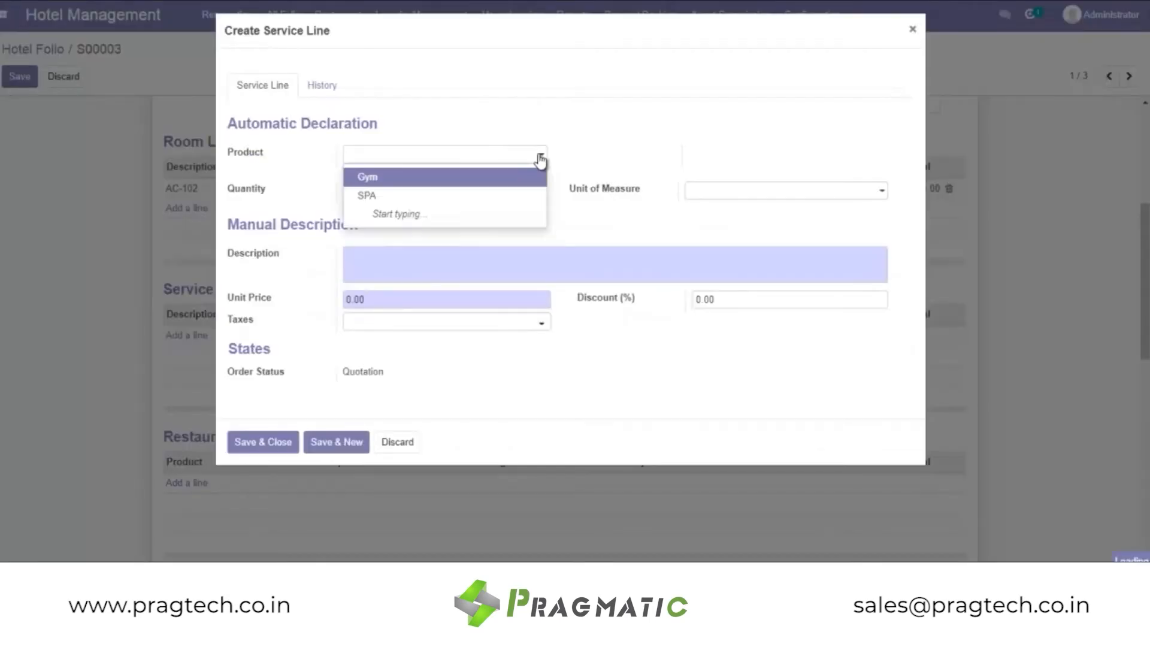
pyautogui.click(406, 181)
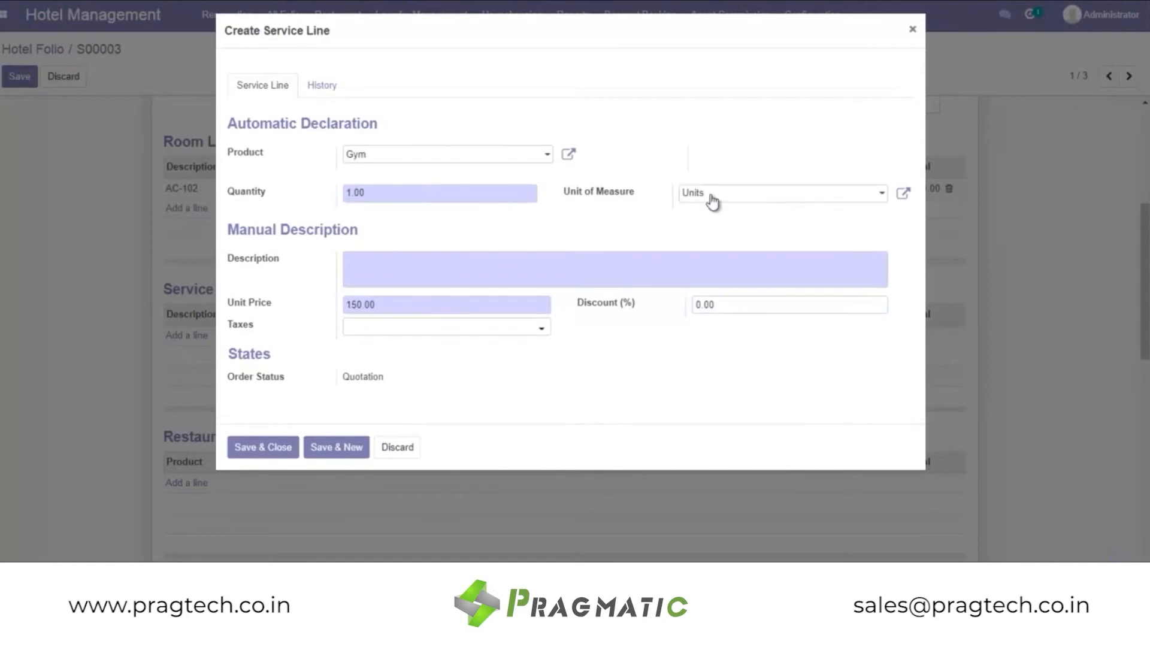
pyautogui.click(400, 261)
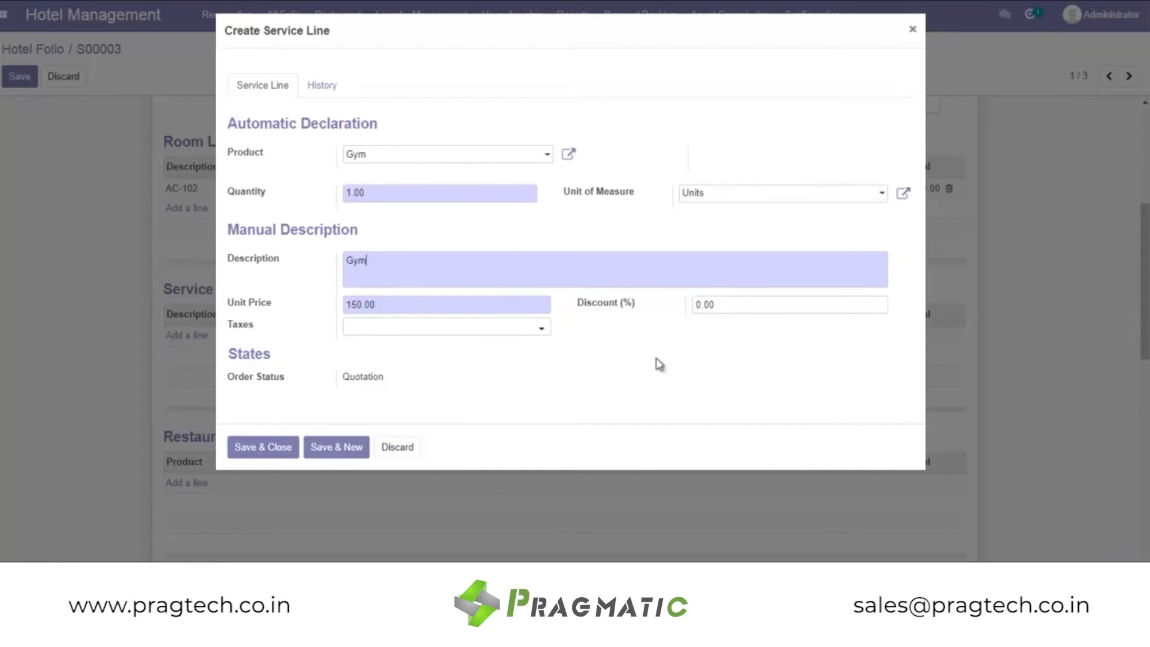
pyautogui.click(268, 448)
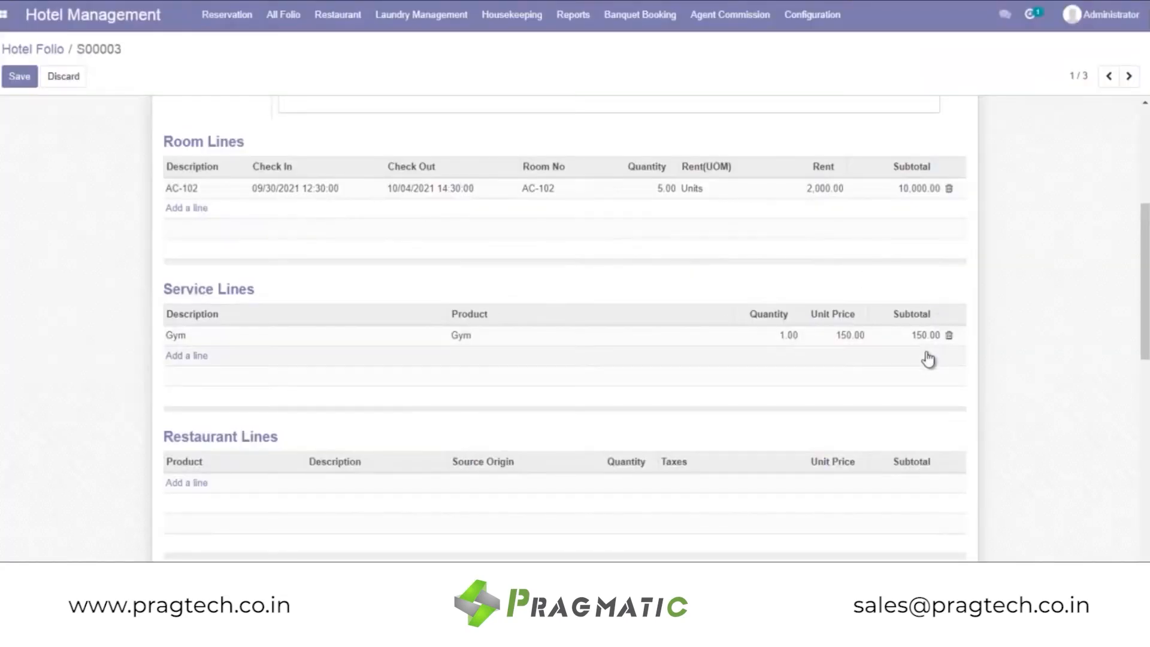
# Step: Save the folio and review its updated totals and its service, restaurant and transport lines
pyautogui.scroll(-5, 1014, 367)
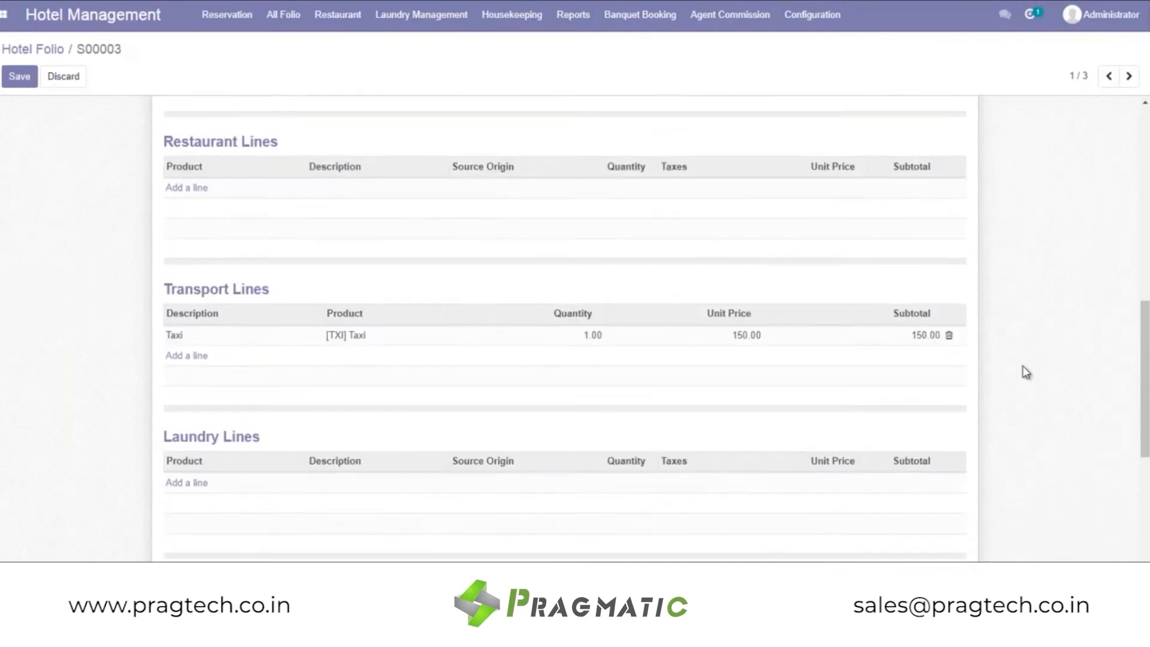
pyautogui.scroll(-5, 1023, 365)
pyautogui.click(20, 76)
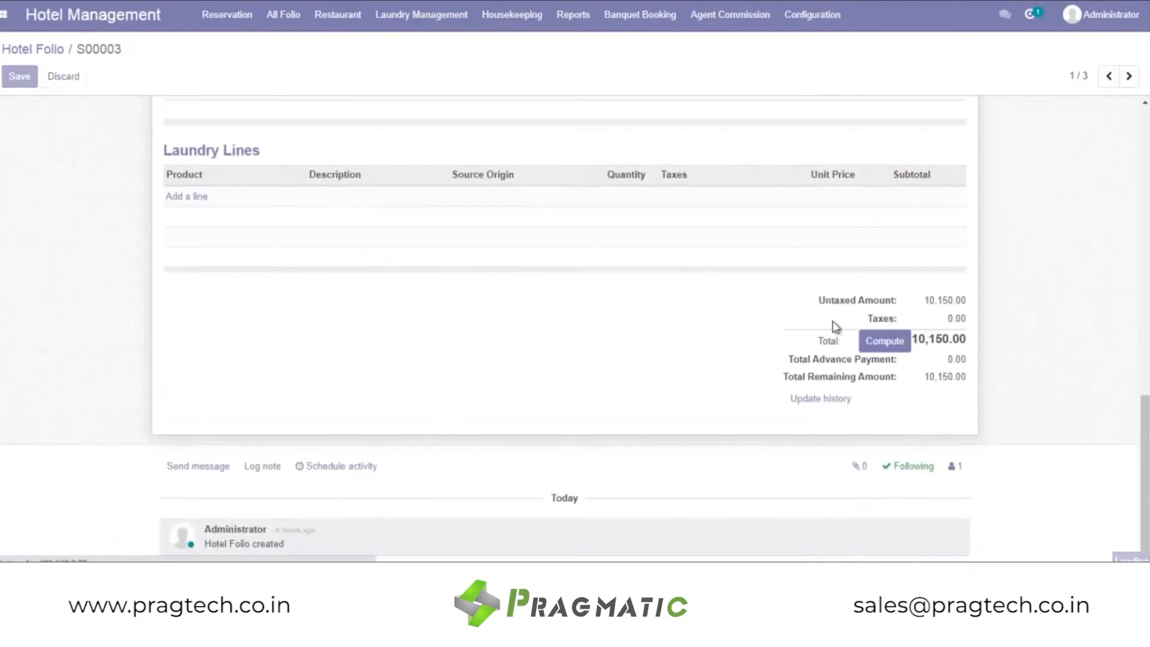
pyautogui.scroll(-10, 911, 316)
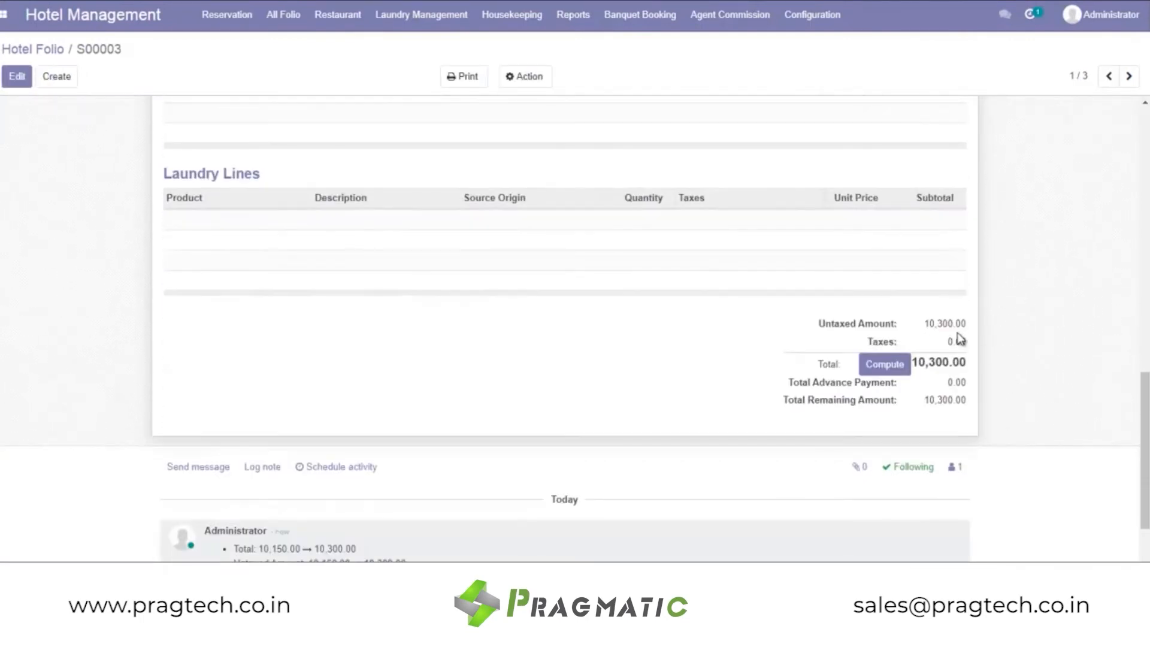
pyautogui.scroll(15, 843, 354)
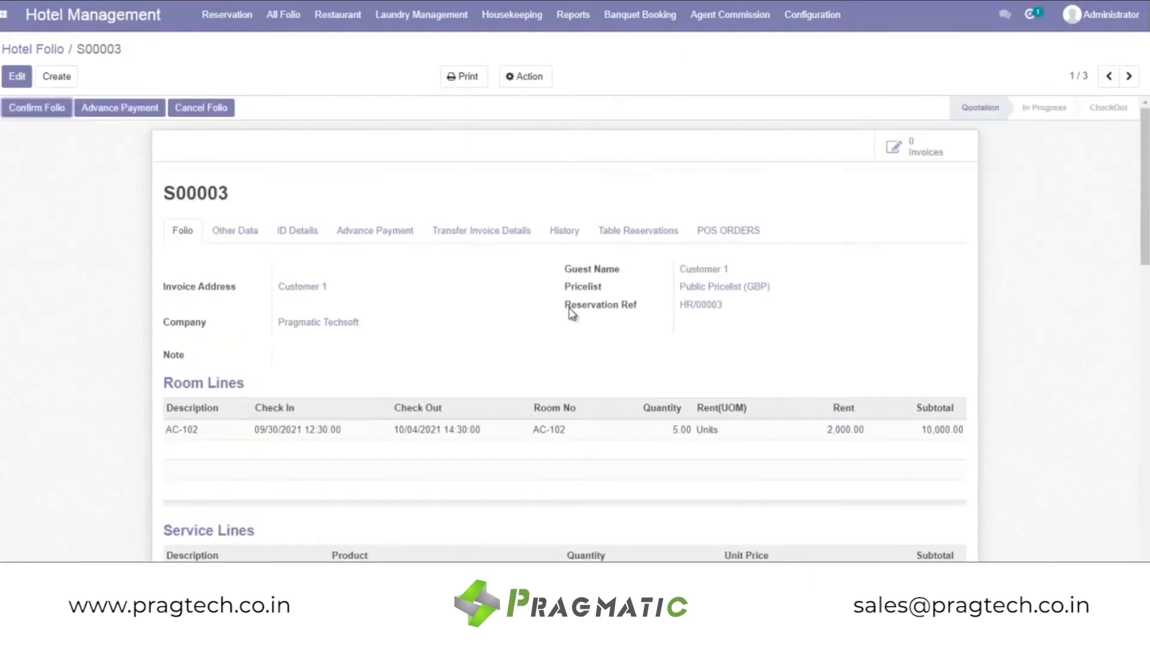
pyautogui.scroll(-4, 514, 313)
pyautogui.scroll(-4, 396, 287)
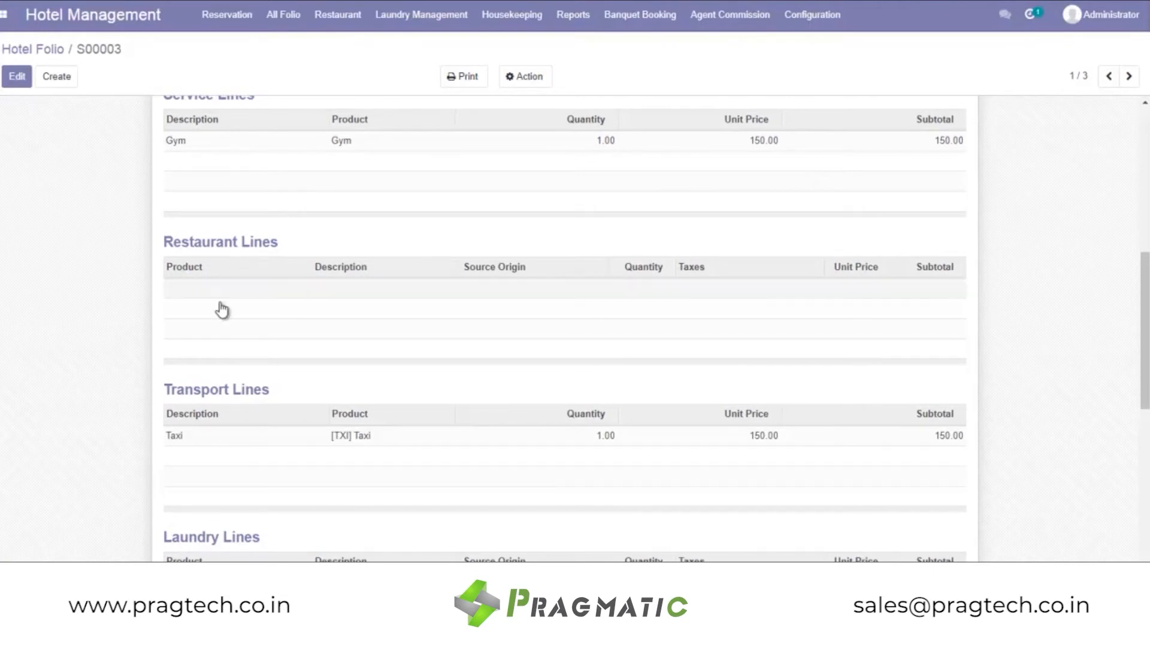
# Step: Create a new restaurant table order for room AC-102
pyautogui.click(336, 21)
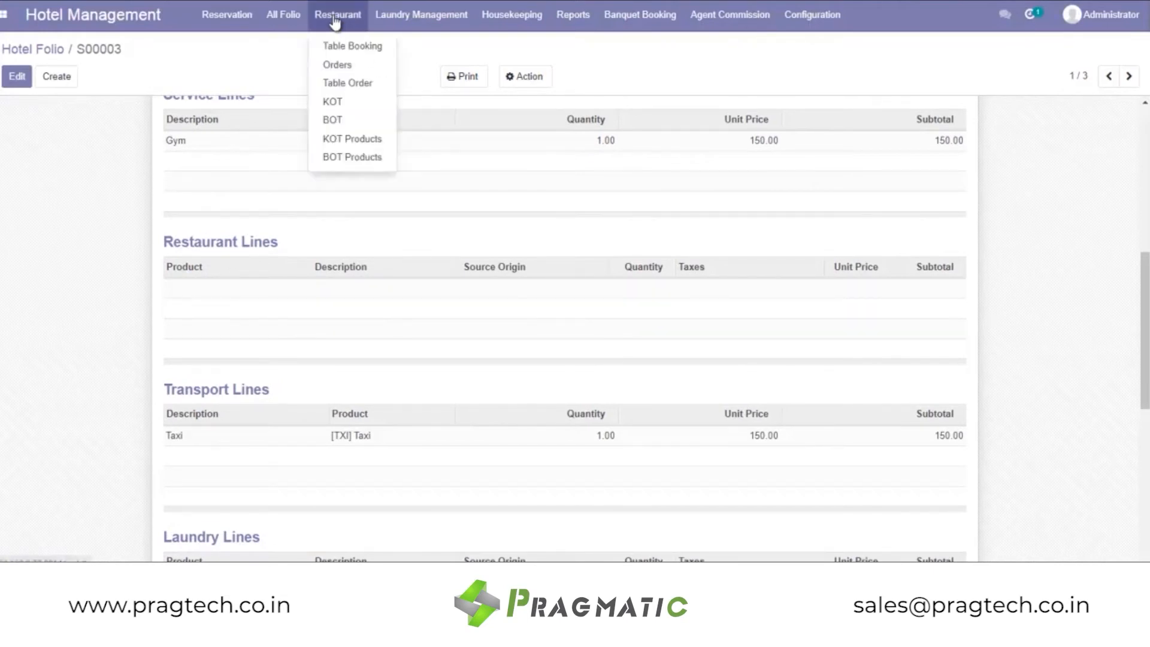
pyautogui.click(360, 84)
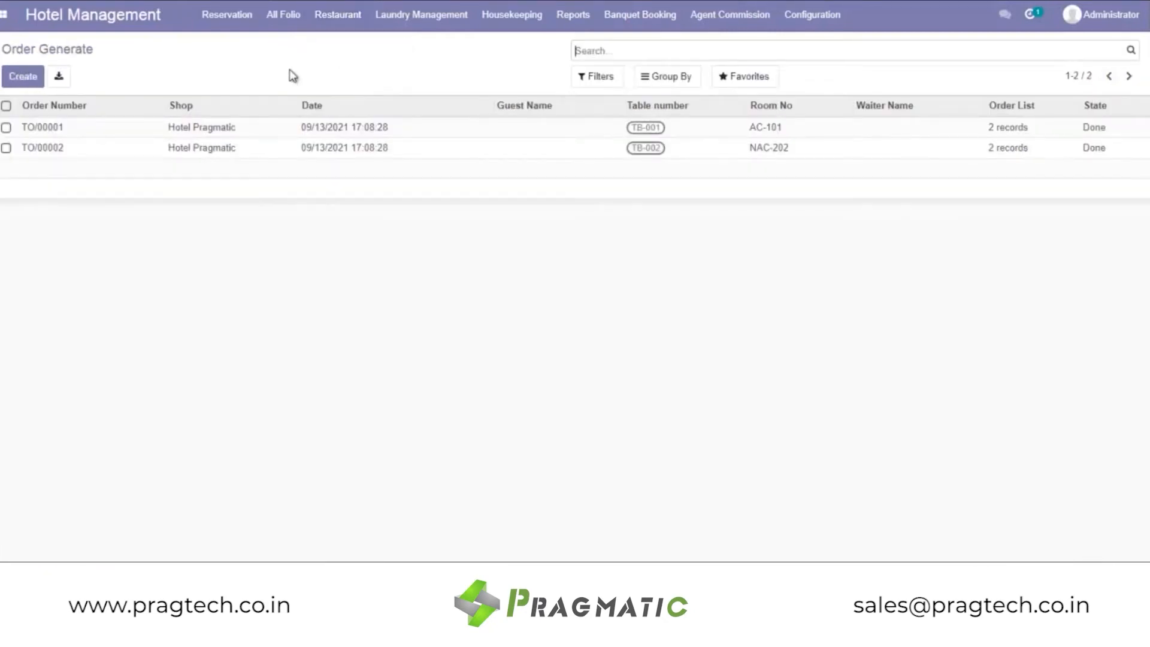
pyautogui.click(27, 83)
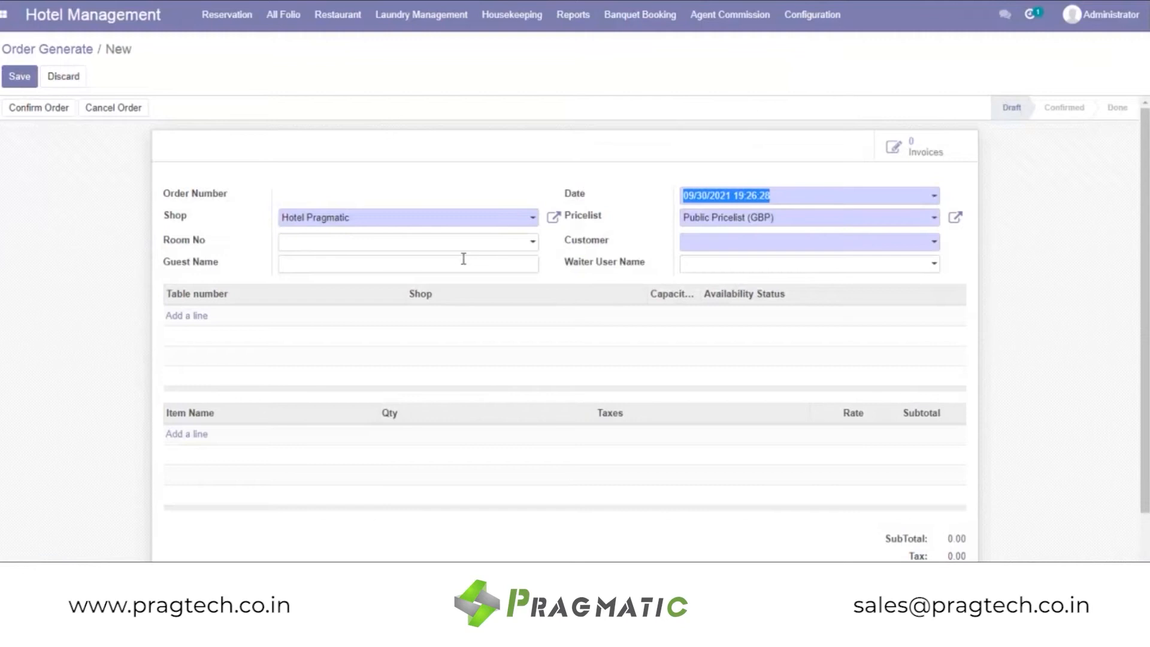
pyautogui.click(535, 243)
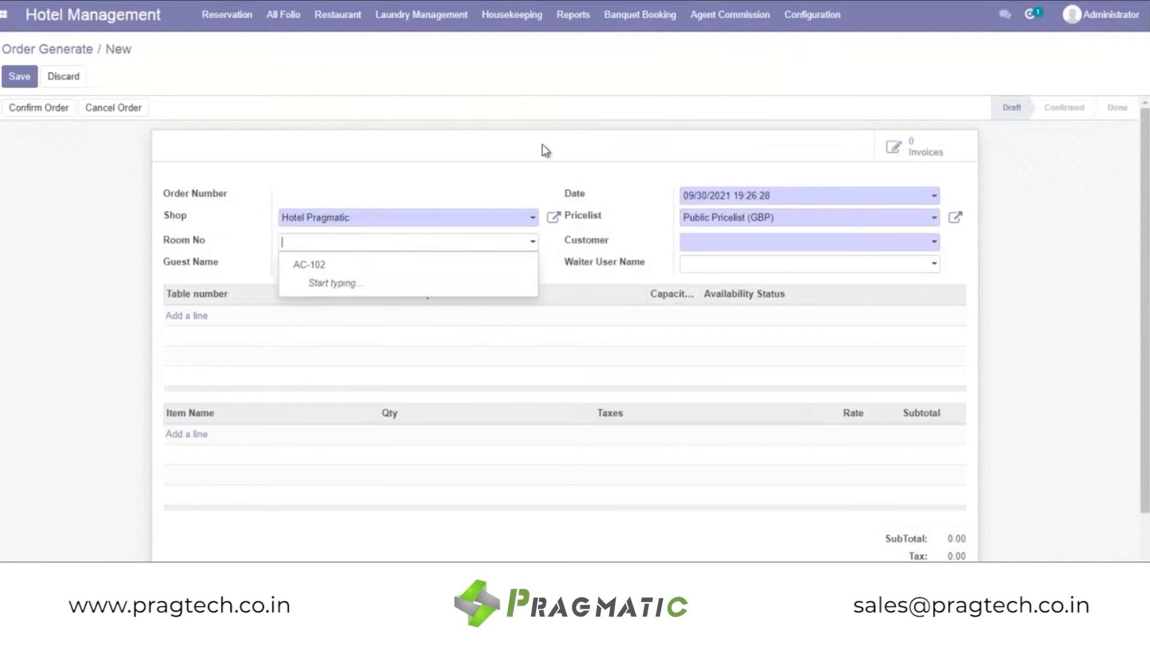
pyautogui.click(533, 243)
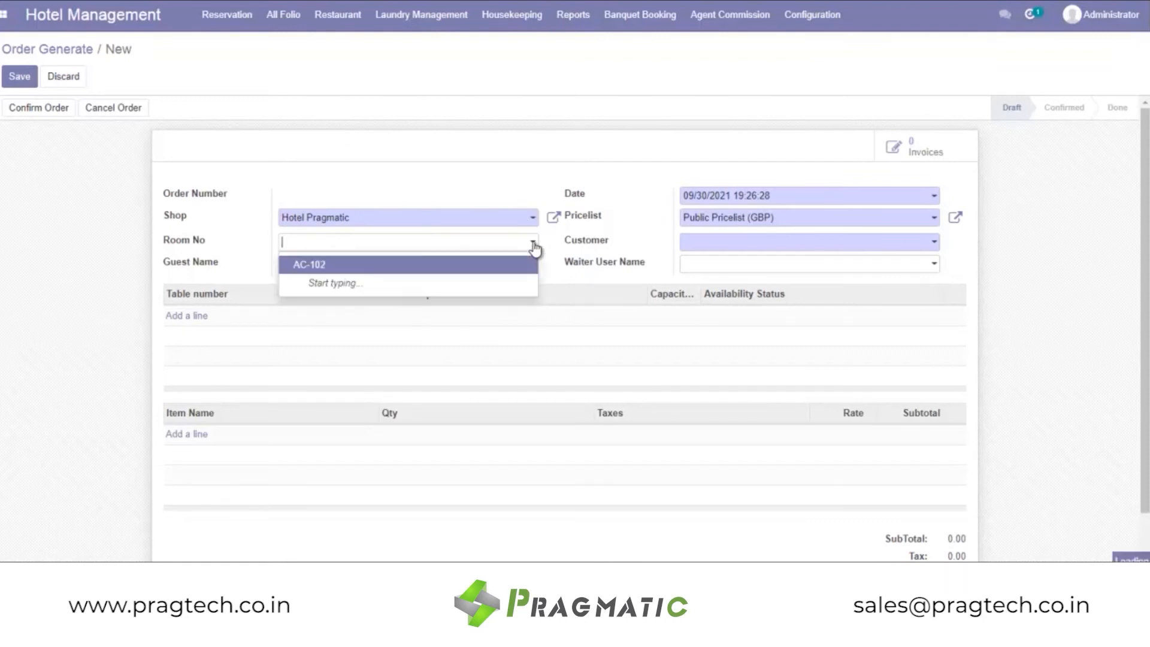
pyautogui.click(420, 261)
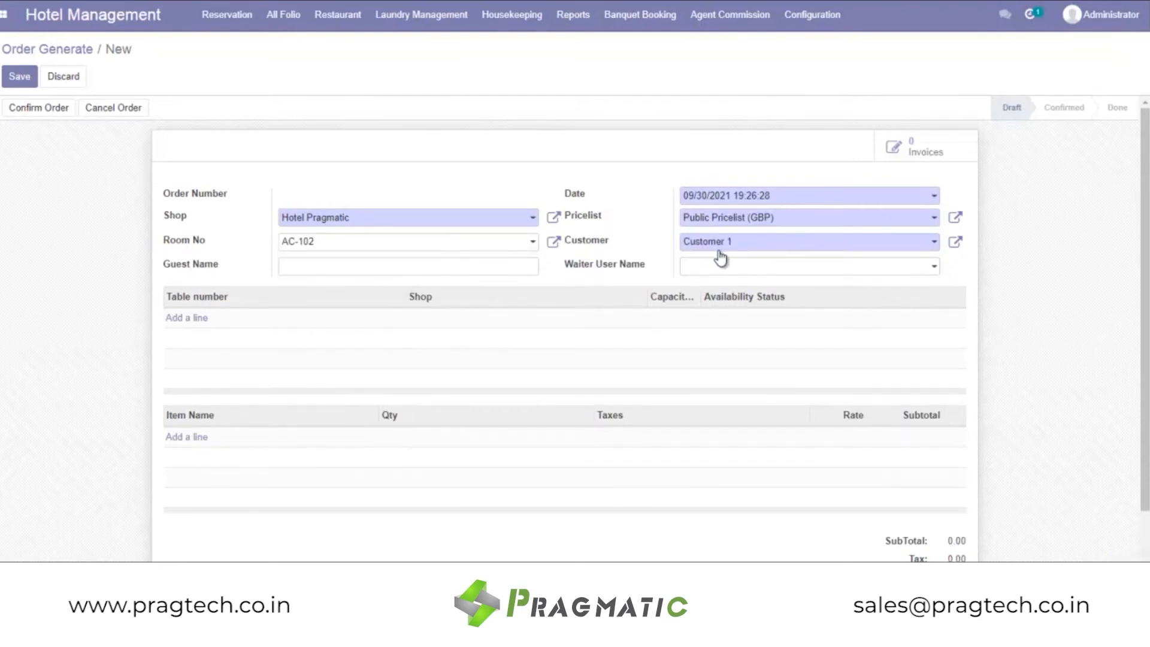
pyautogui.click(191, 318)
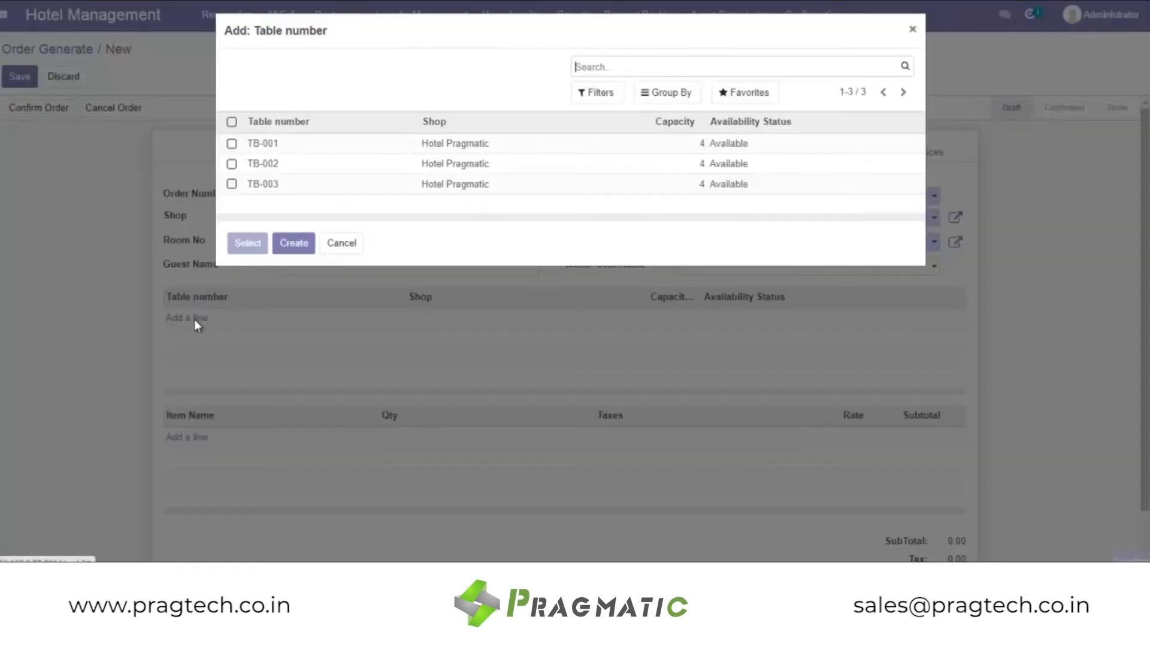
pyautogui.click(231, 143)
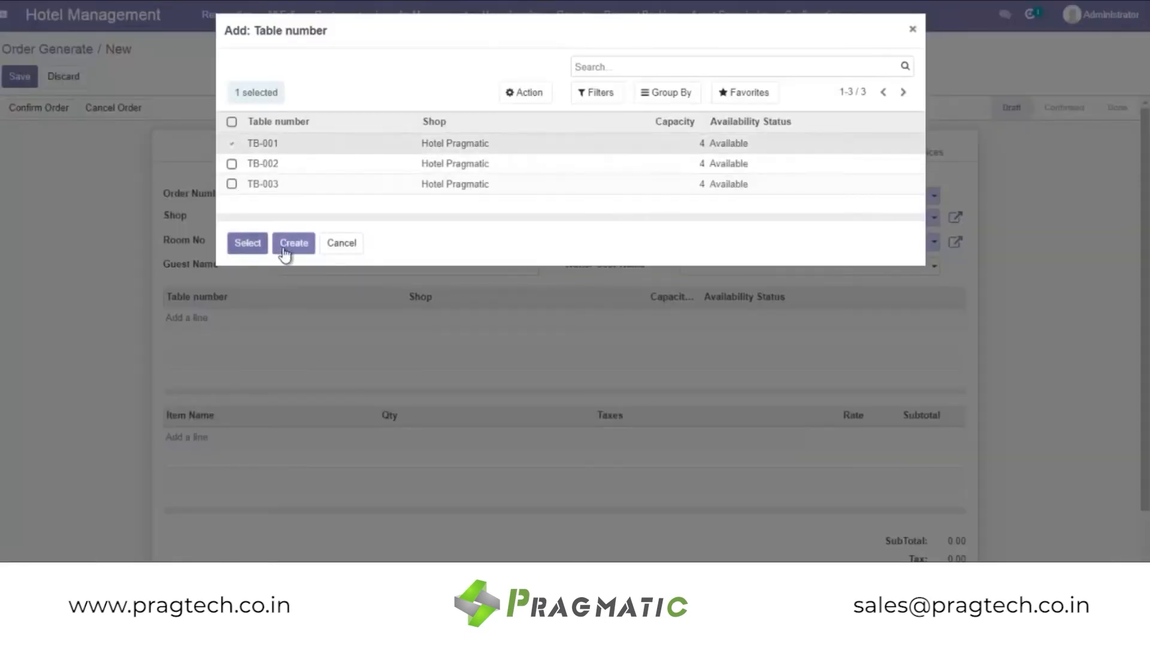
pyautogui.click(354, 244)
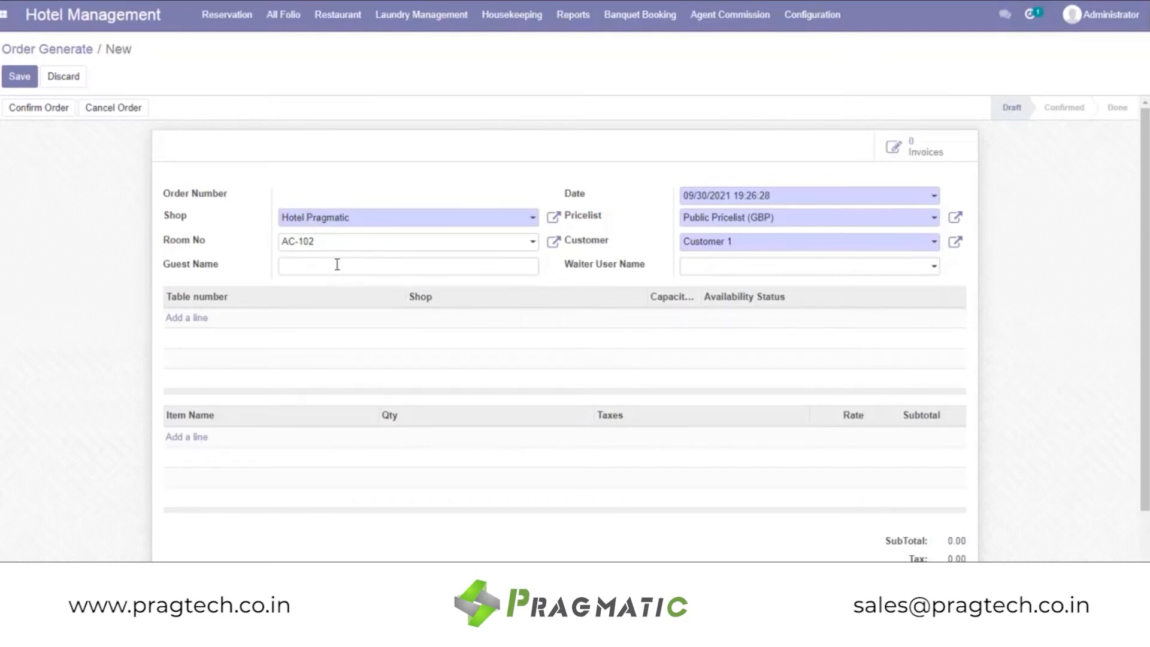
# Step: Add Coca Cola with quantity 2 to the order's item list
pyautogui.click(191, 436)
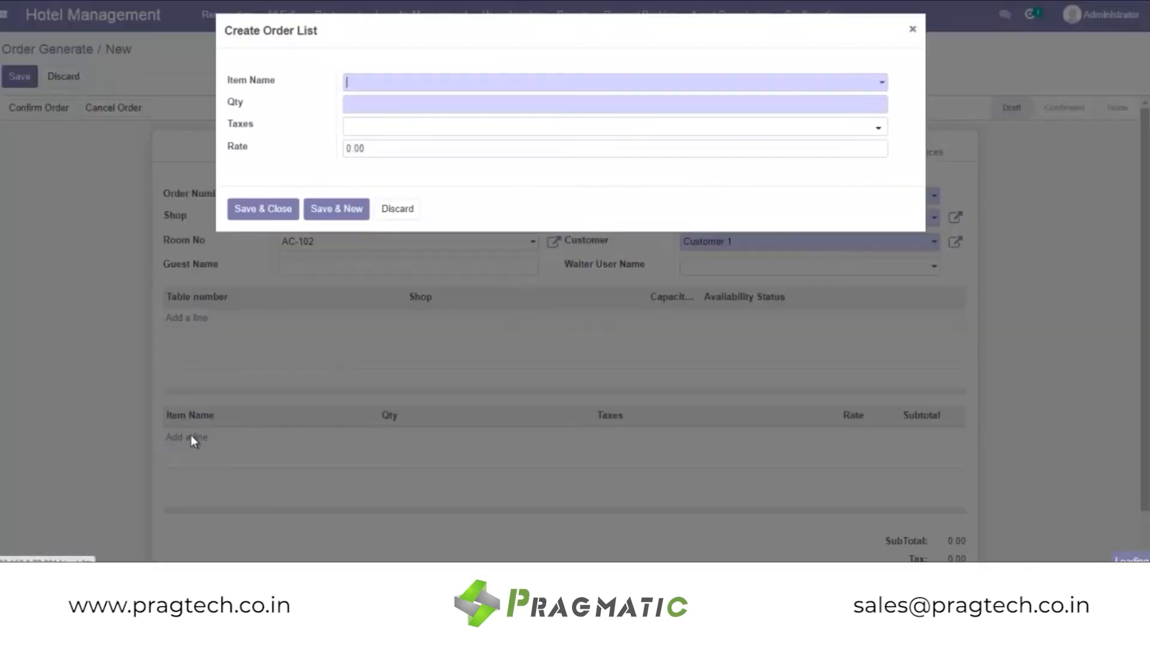
pyautogui.click(559, 87)
pyautogui.click(457, 107)
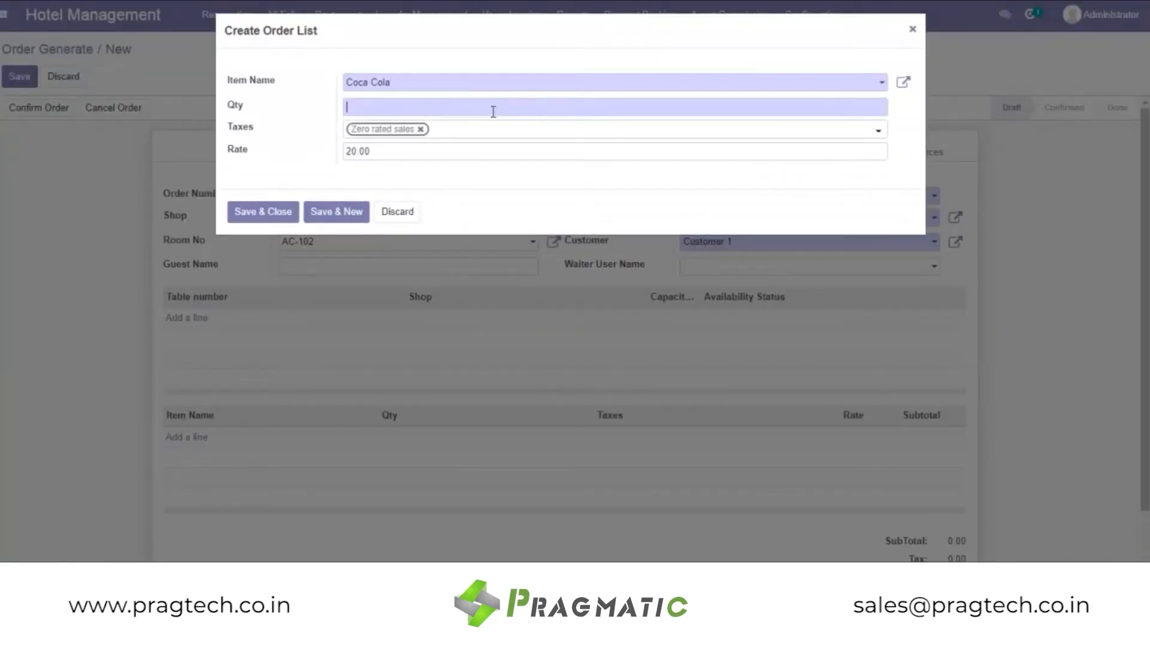
pyautogui.click(269, 213)
# Step: Add French Fries with quantity 2 to the order's item list
pyautogui.click(188, 457)
pyautogui.click(418, 88)
pyautogui.click(411, 121)
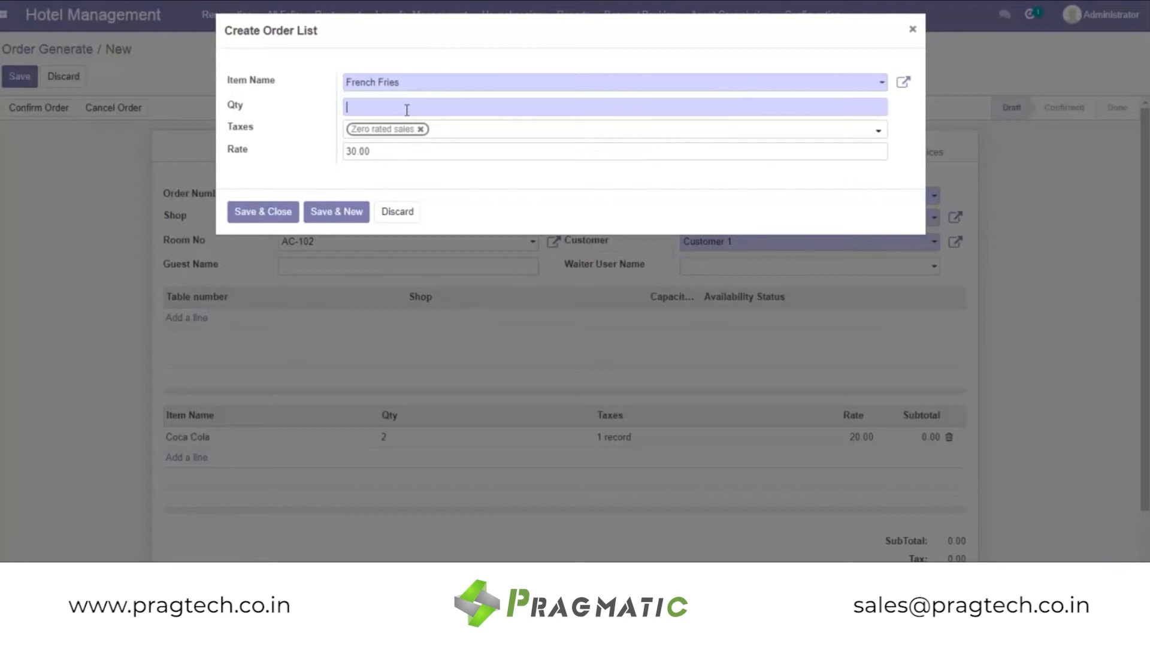
pyautogui.click(270, 209)
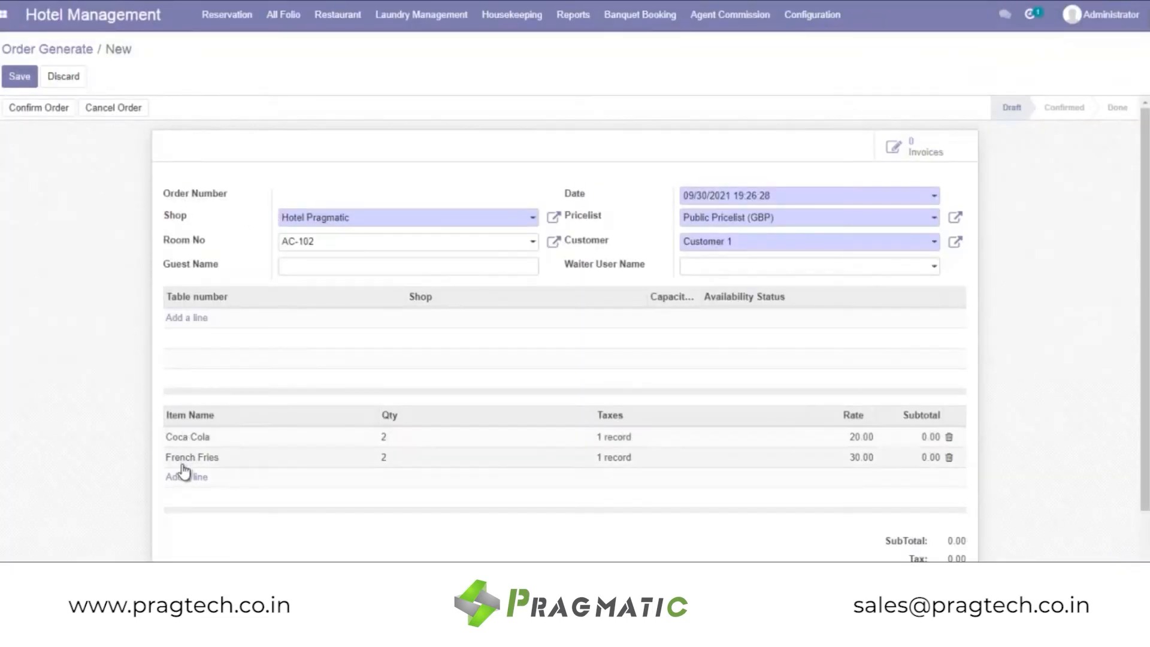
# Step: Save and confirm the restaurant order and generate its KOT/BOT
pyautogui.click(20, 76)
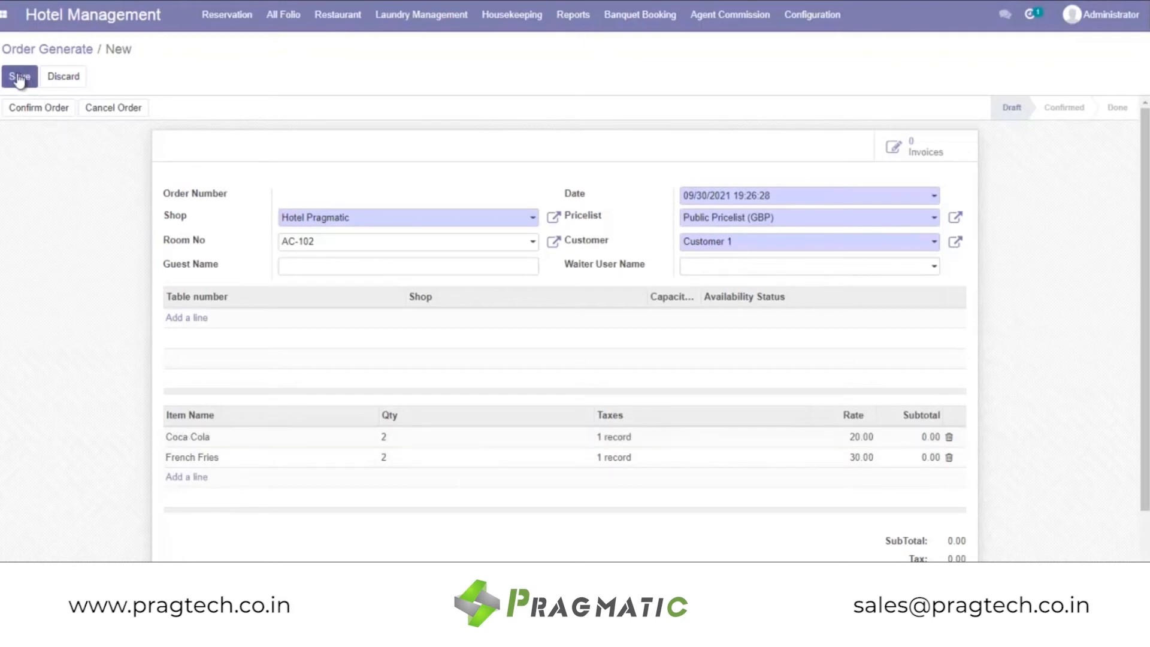
pyautogui.click(27, 111)
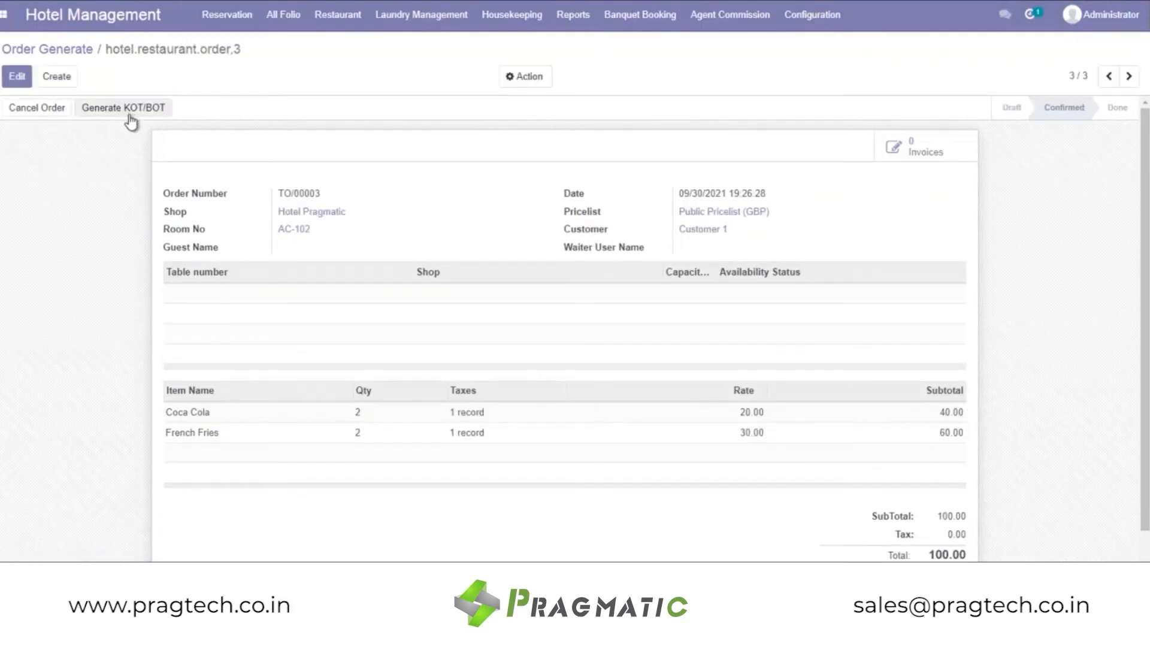
pyautogui.click(128, 109)
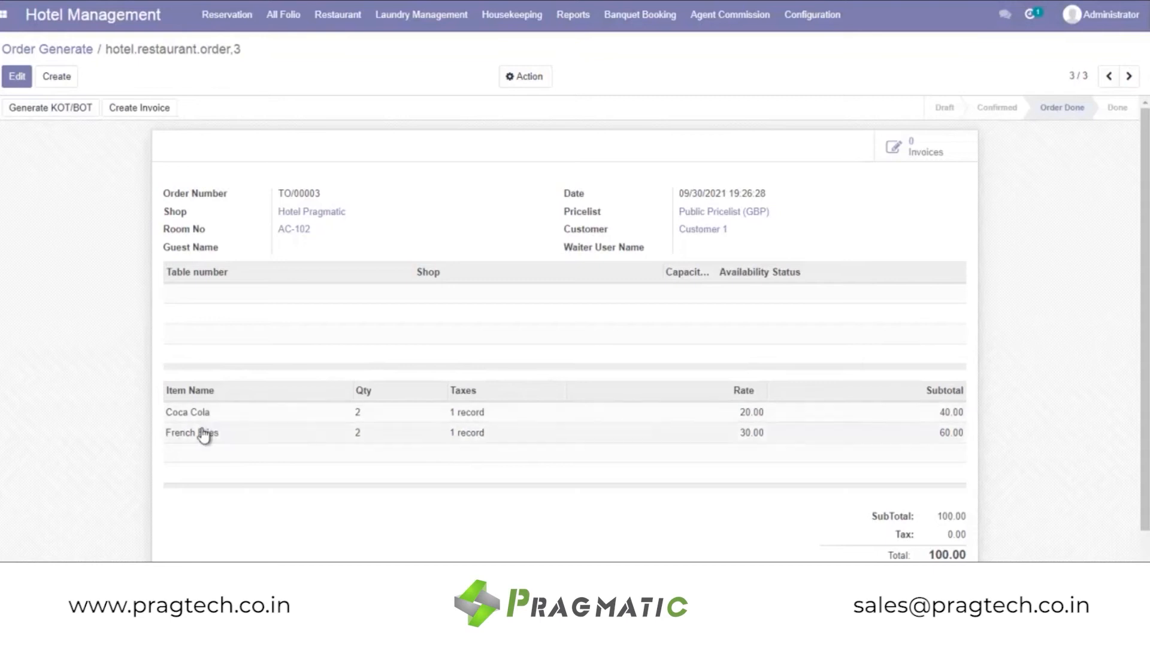
# Step: Open the list of KOT products, process the French Fries ticket for room AC-102 and mark it as done
pyautogui.click(355, 20)
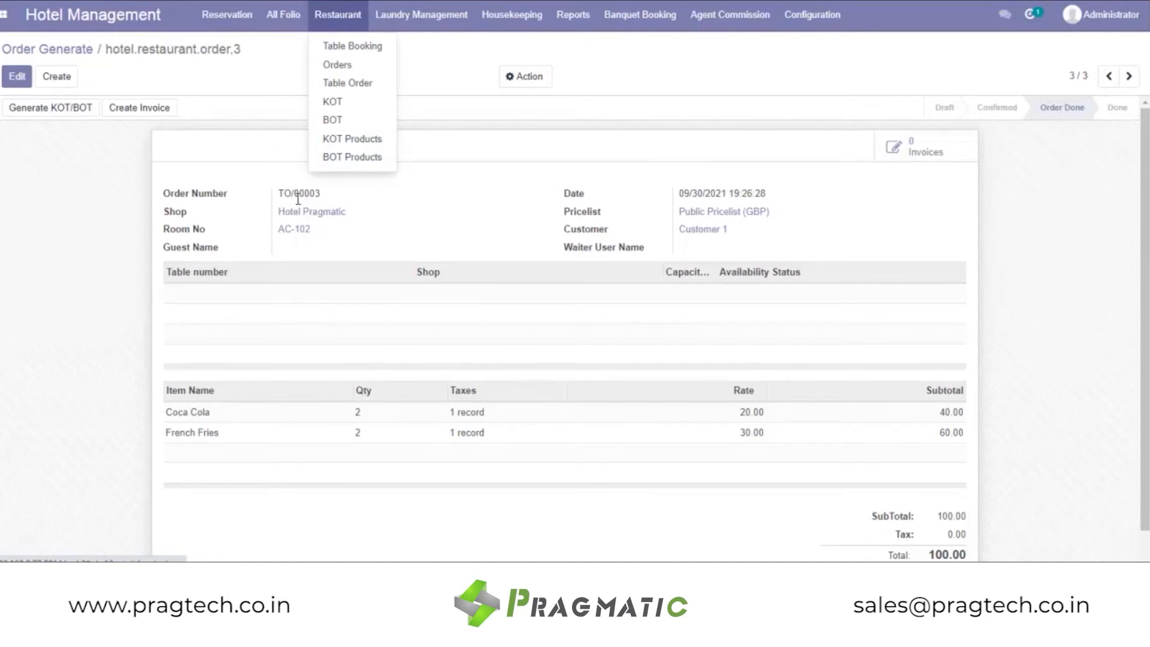
pyautogui.click(363, 143)
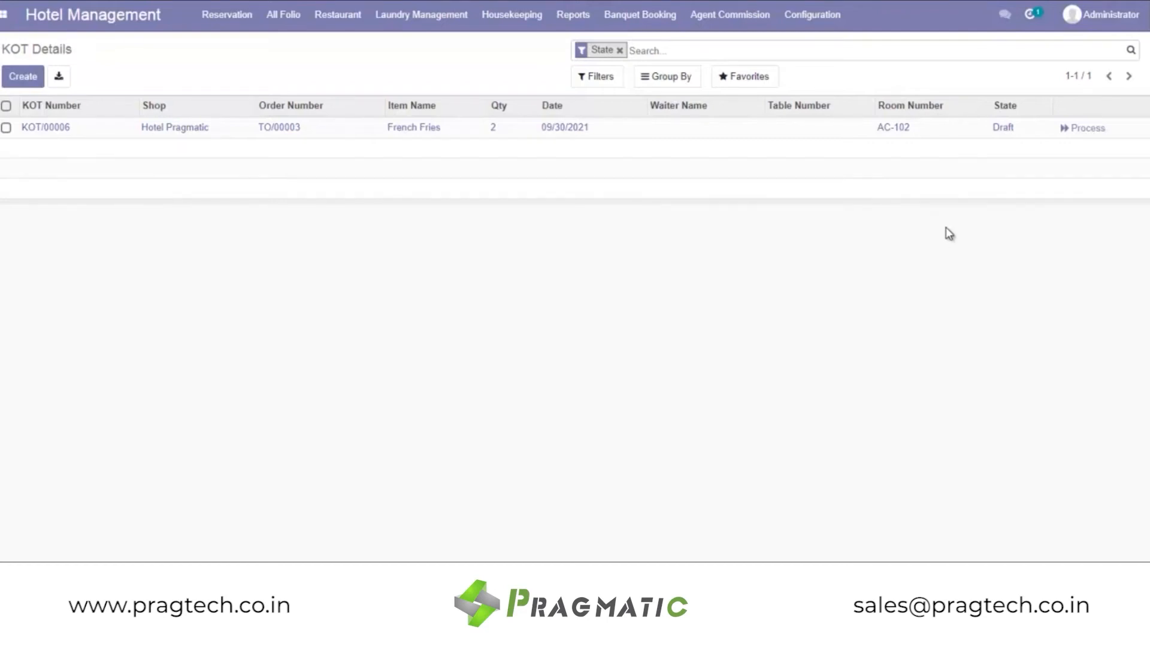
pyautogui.click(1087, 129)
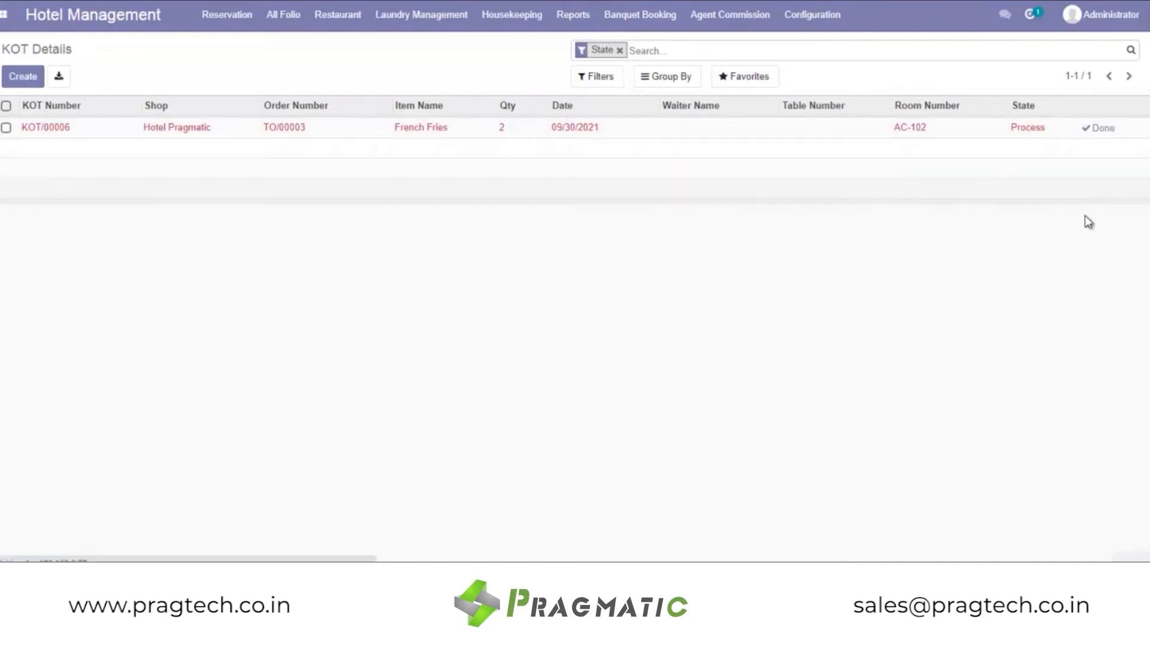
pyautogui.click(1105, 128)
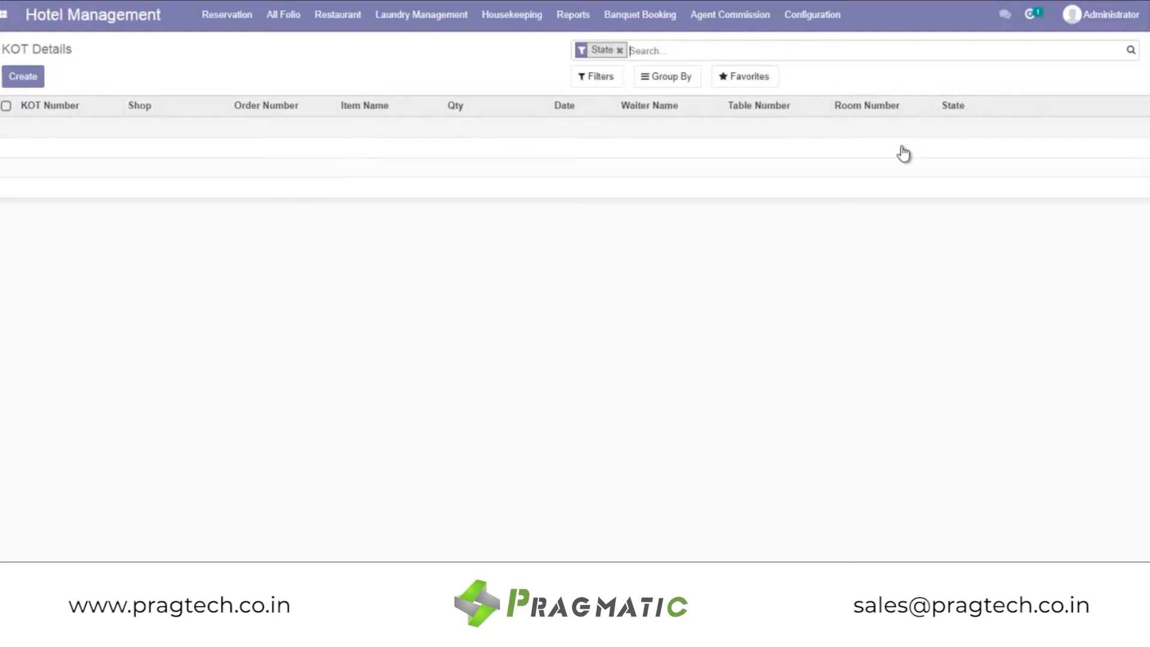
# Step: Open the list of BOT products, process the Coca Cola ticket for room AC-102 and mark it as done
pyautogui.click(339, 16)
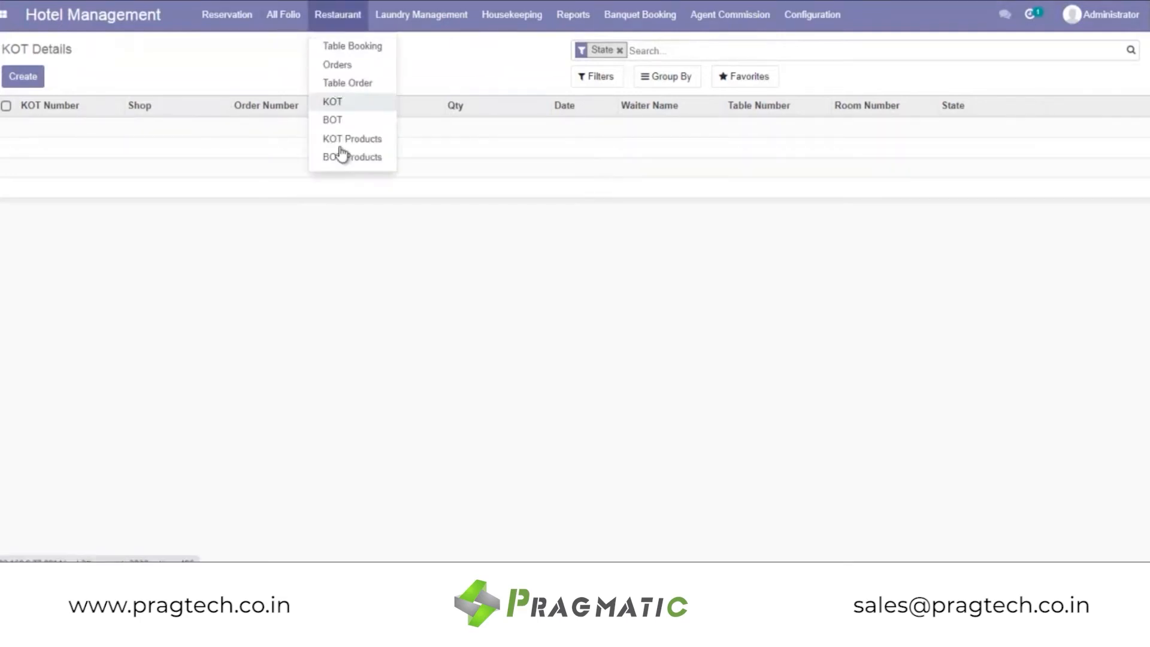
pyautogui.click(360, 158)
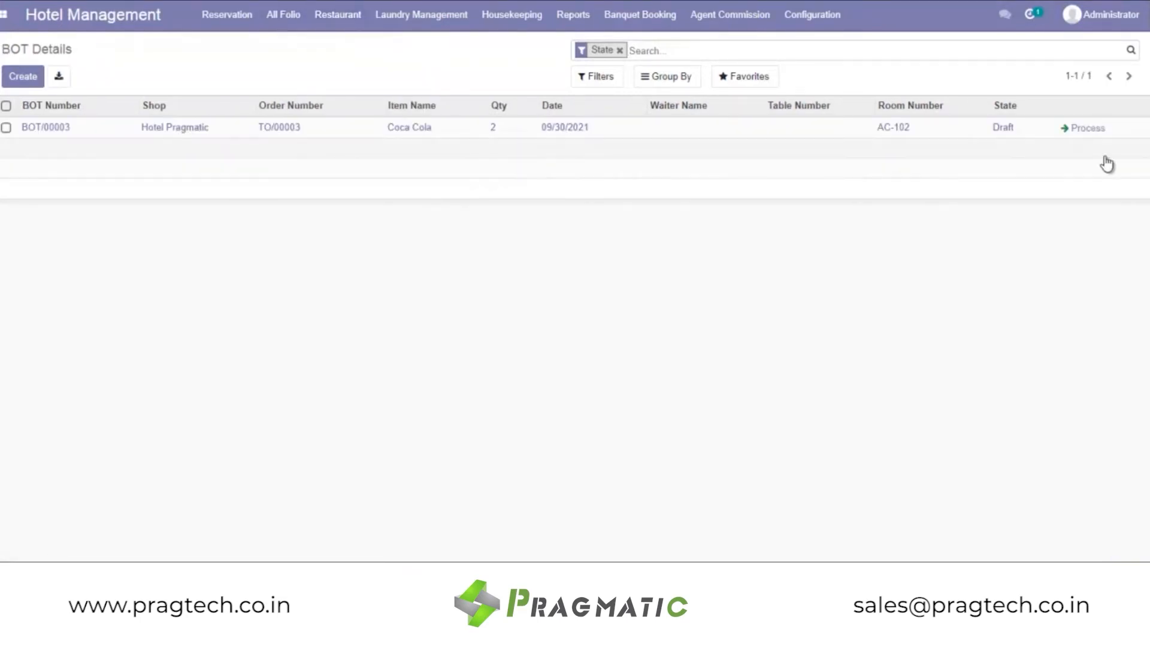
pyautogui.click(1087, 129)
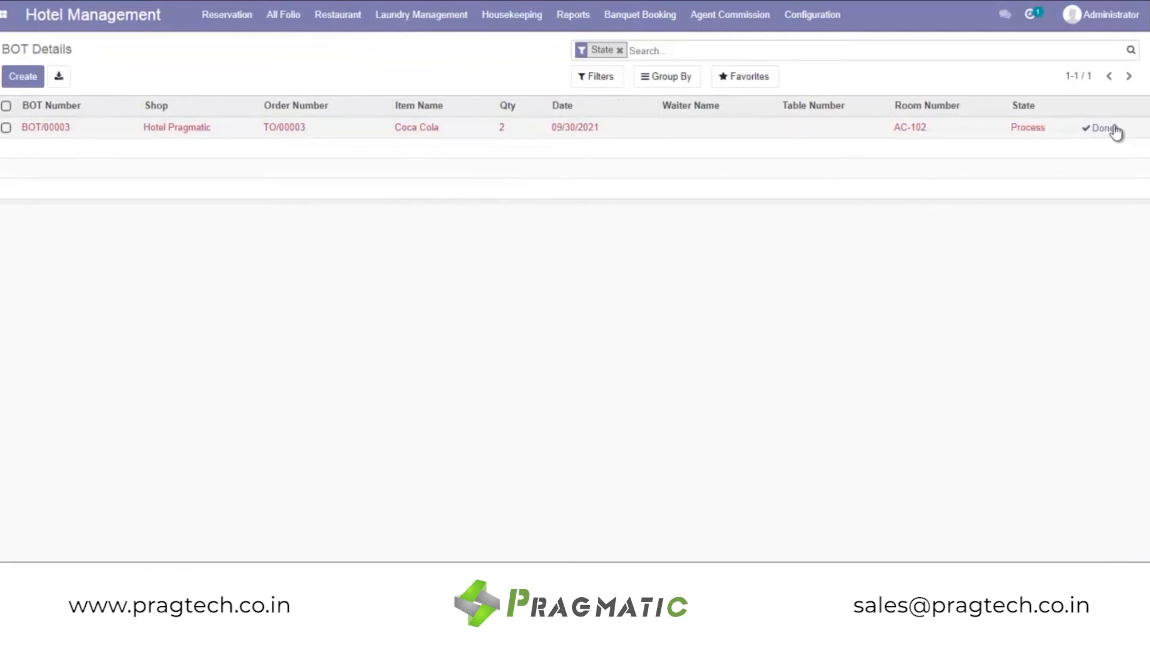
pyautogui.click(1116, 129)
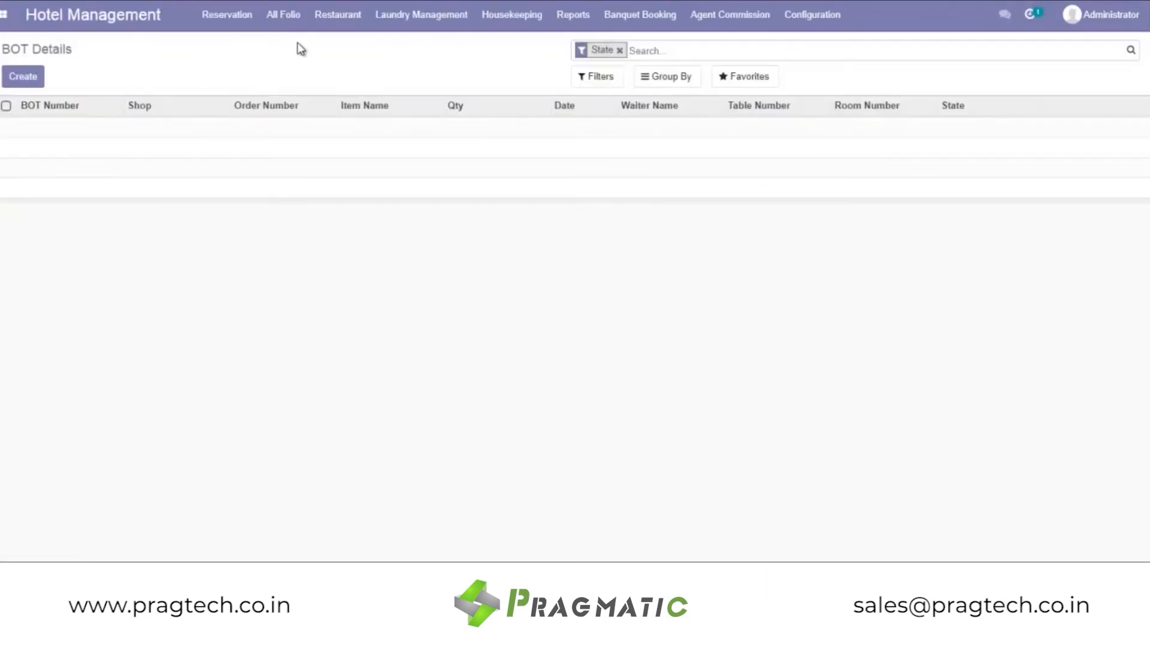
# Step: Open the table order for room AC-102 and create its invoice
pyautogui.click(345, 18)
pyautogui.click(368, 84)
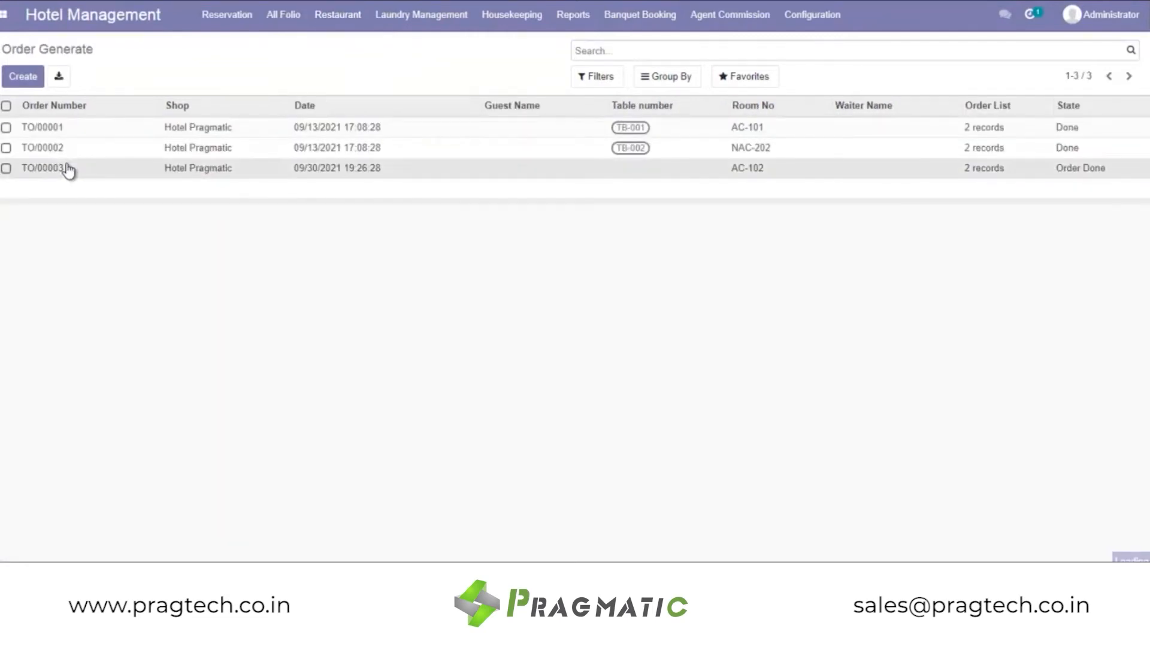
pyautogui.click(66, 167)
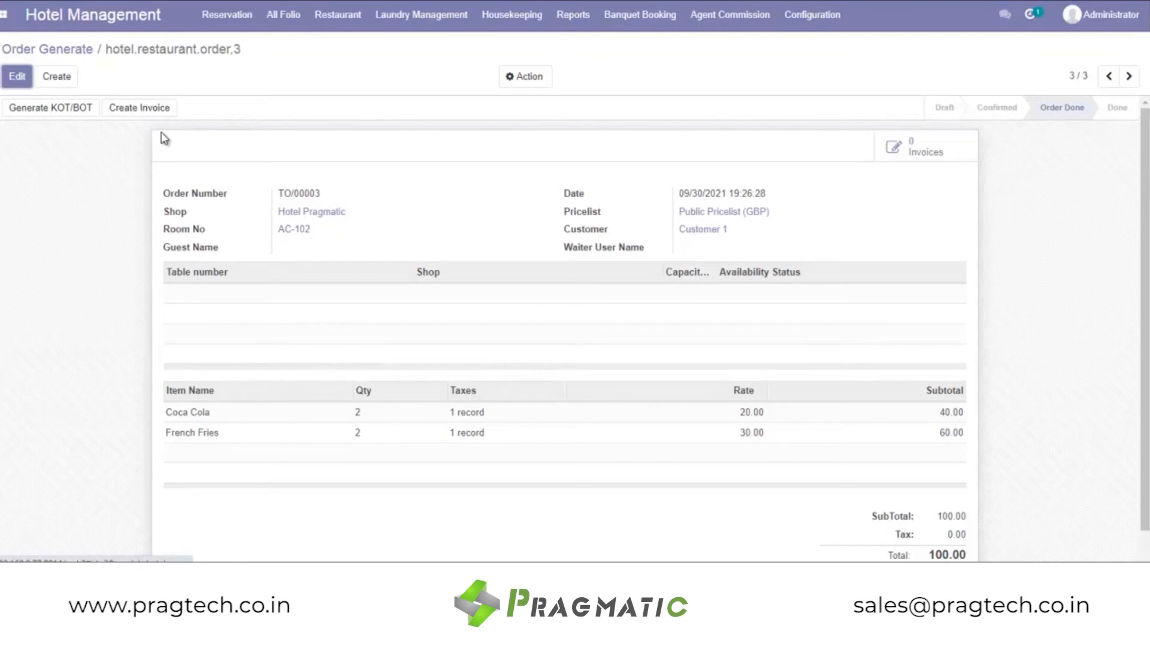
pyautogui.click(139, 108)
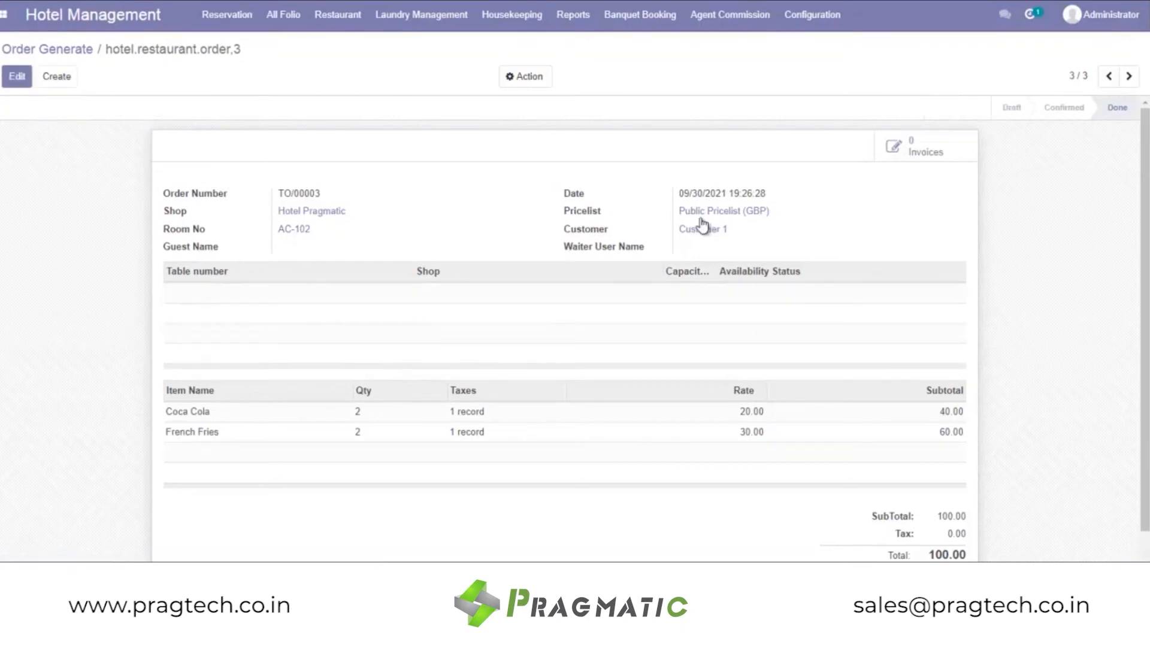
# Step: Open the reservation's folio from the list of all folios and review its restaurant, transport and laundry lines
pyautogui.click(295, 14)
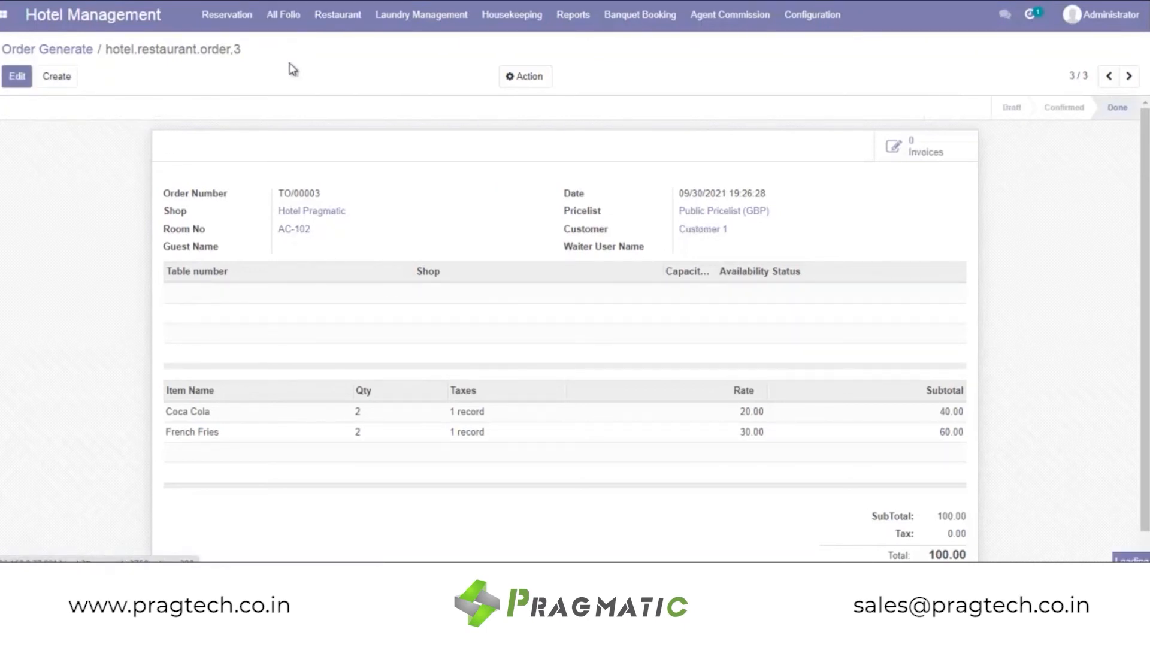
pyautogui.click(56, 133)
pyautogui.scroll(-10, 406, 293)
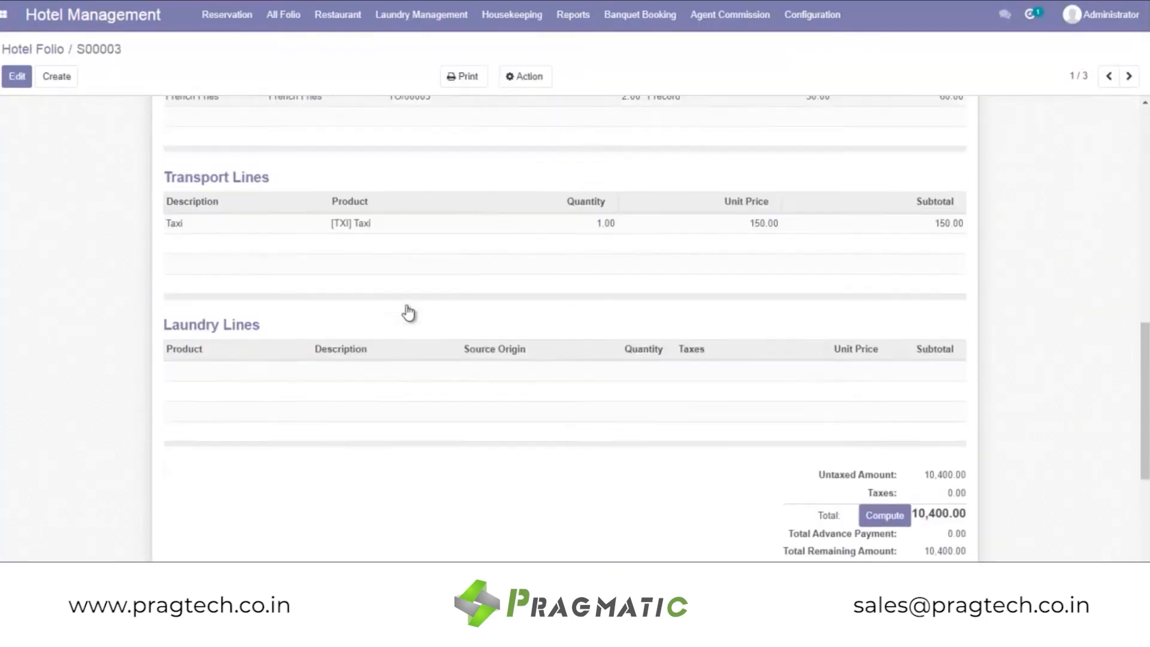
pyautogui.scroll(-3, 407, 312)
pyautogui.scroll(5, 407, 312)
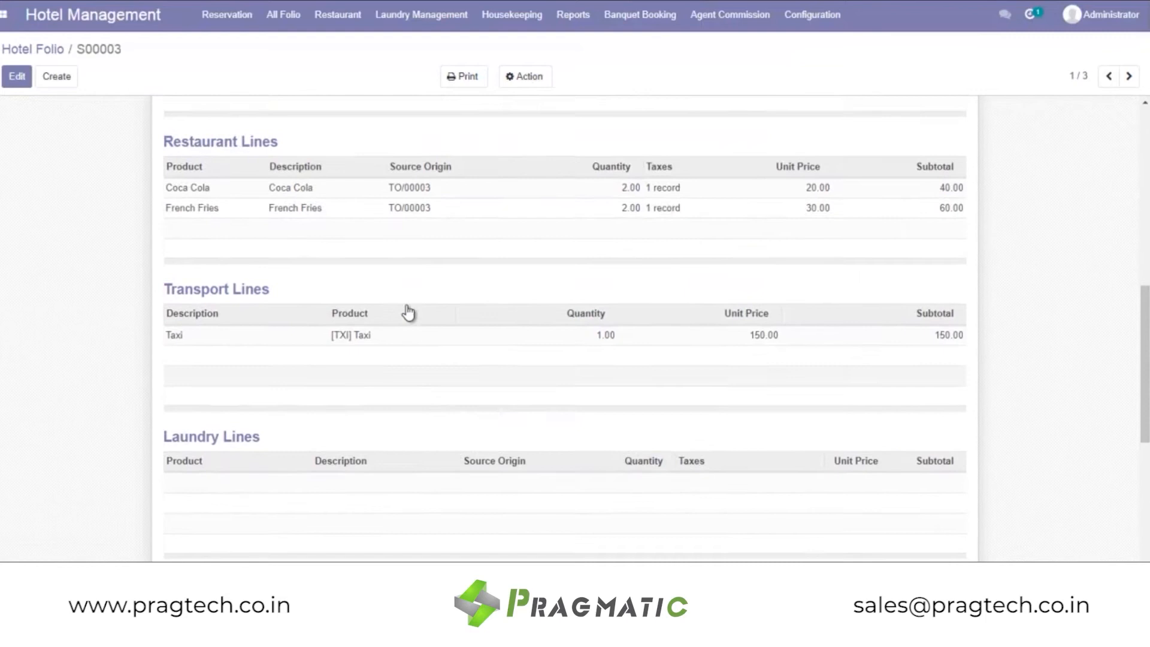
pyautogui.scroll(2, 408, 312)
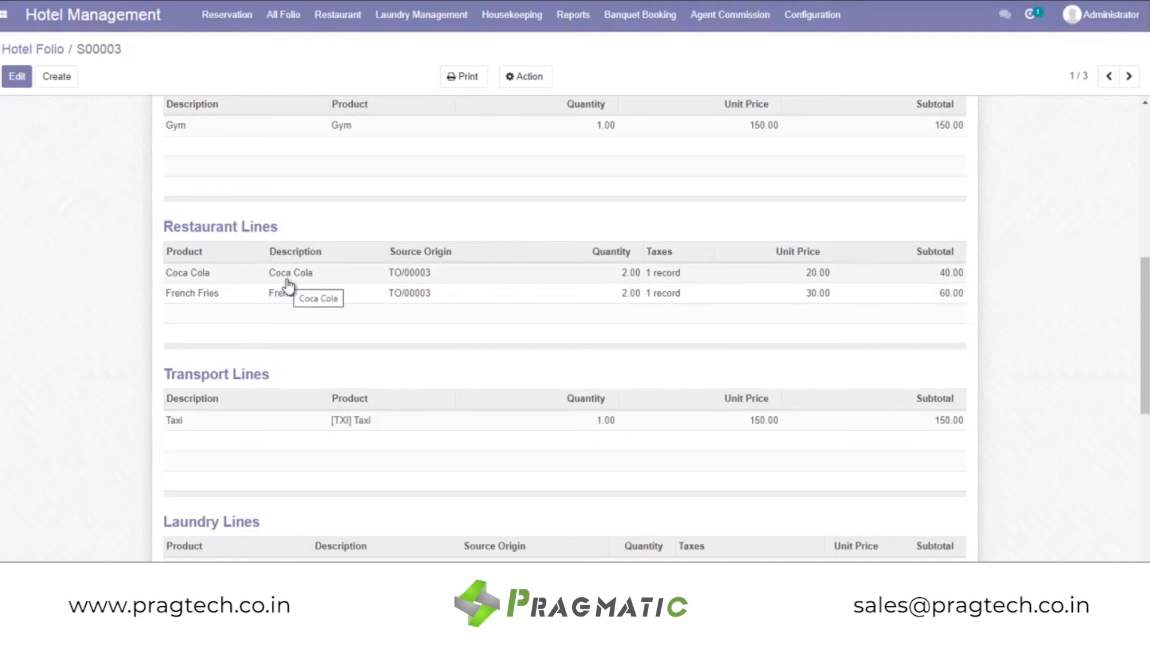
pyautogui.scroll(-5, 292, 288)
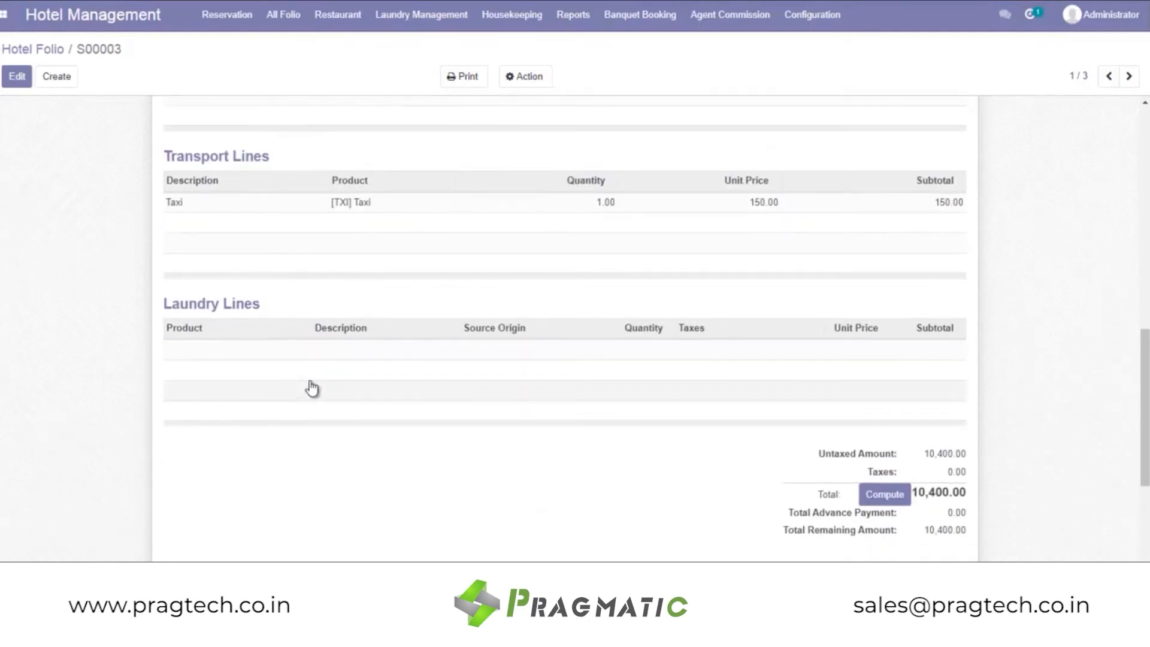
# Step: Create a new laundry service request with the request deadline 09/30/2021 22:39:33
pyautogui.click(429, 15)
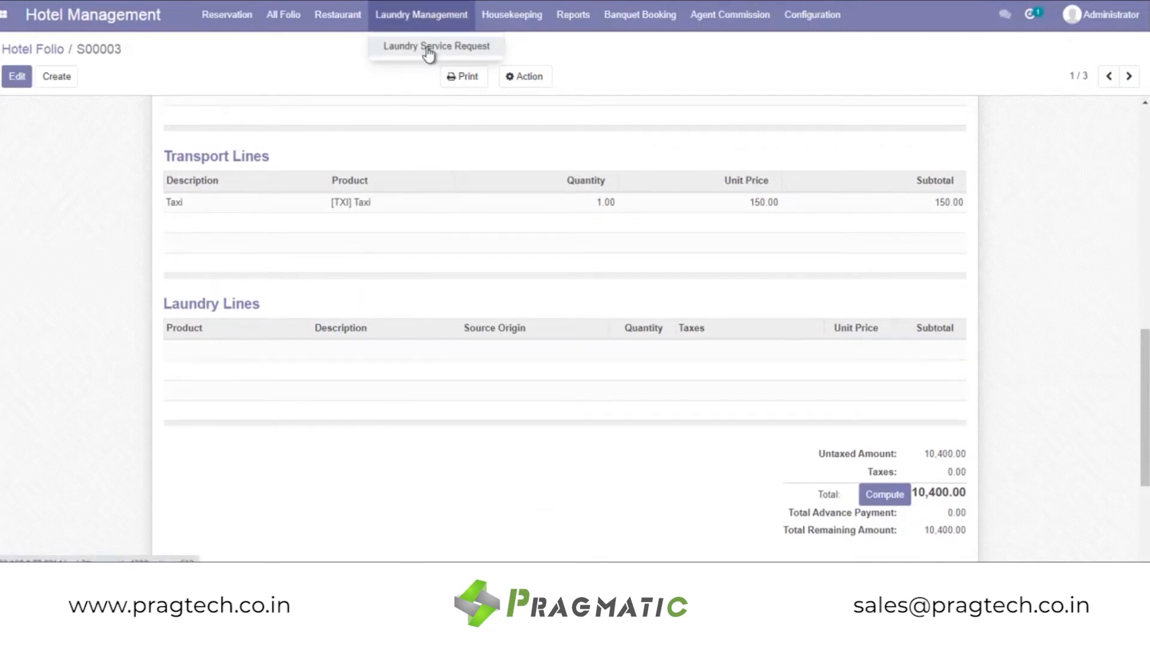
pyautogui.click(430, 48)
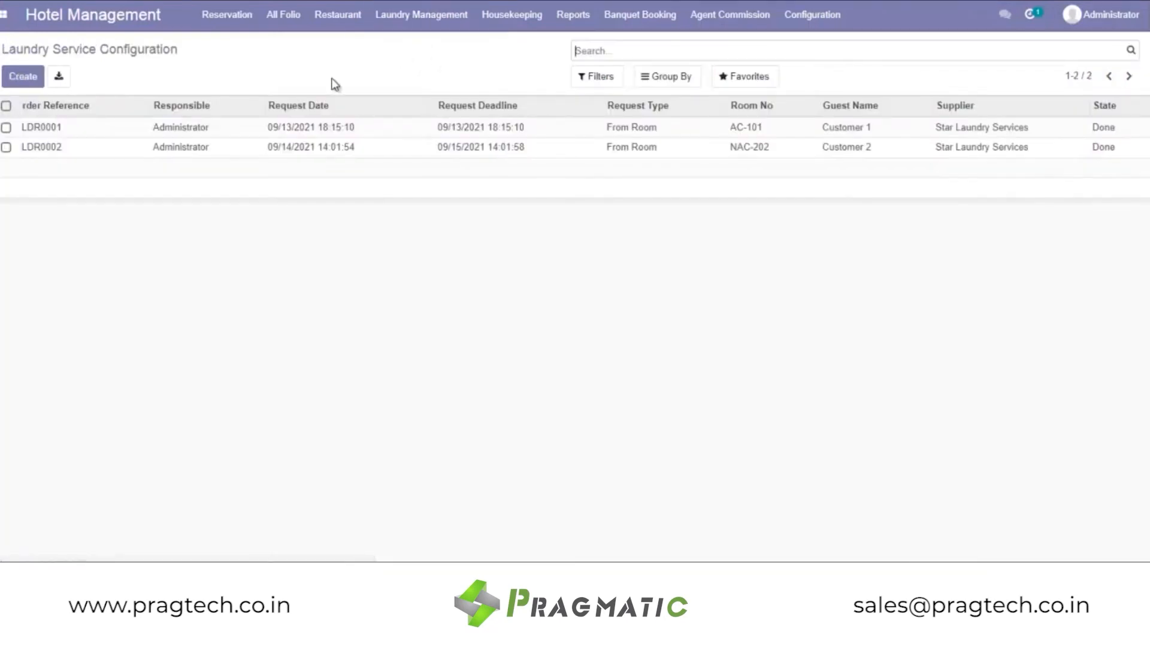
pyautogui.click(22, 77)
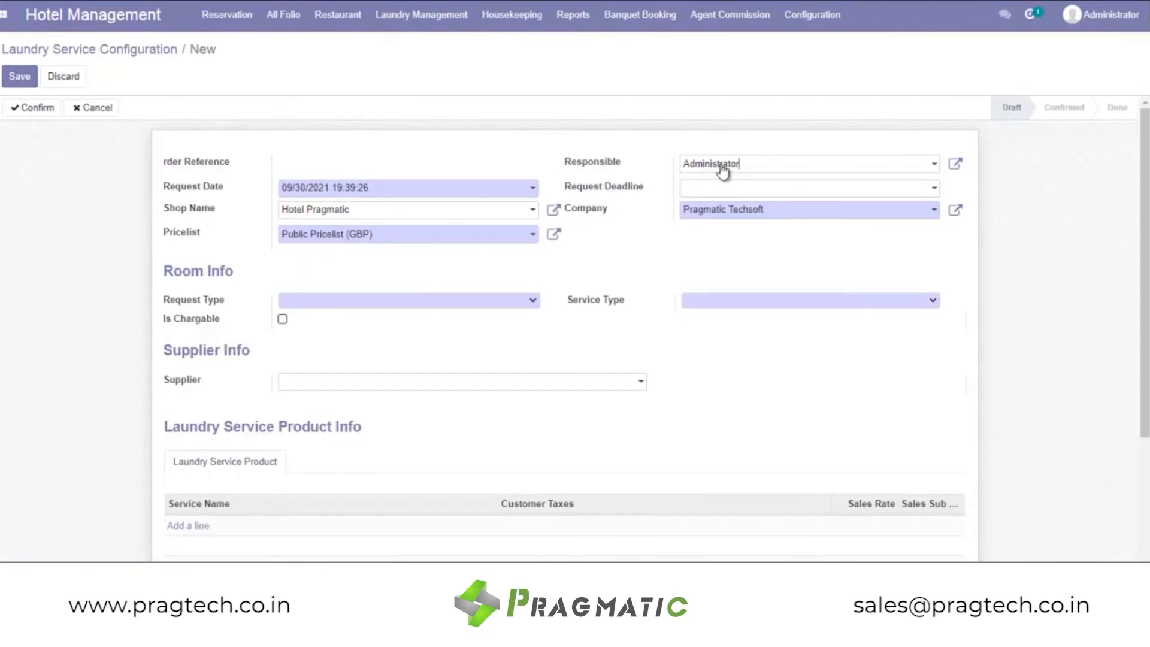
pyautogui.click(812, 190)
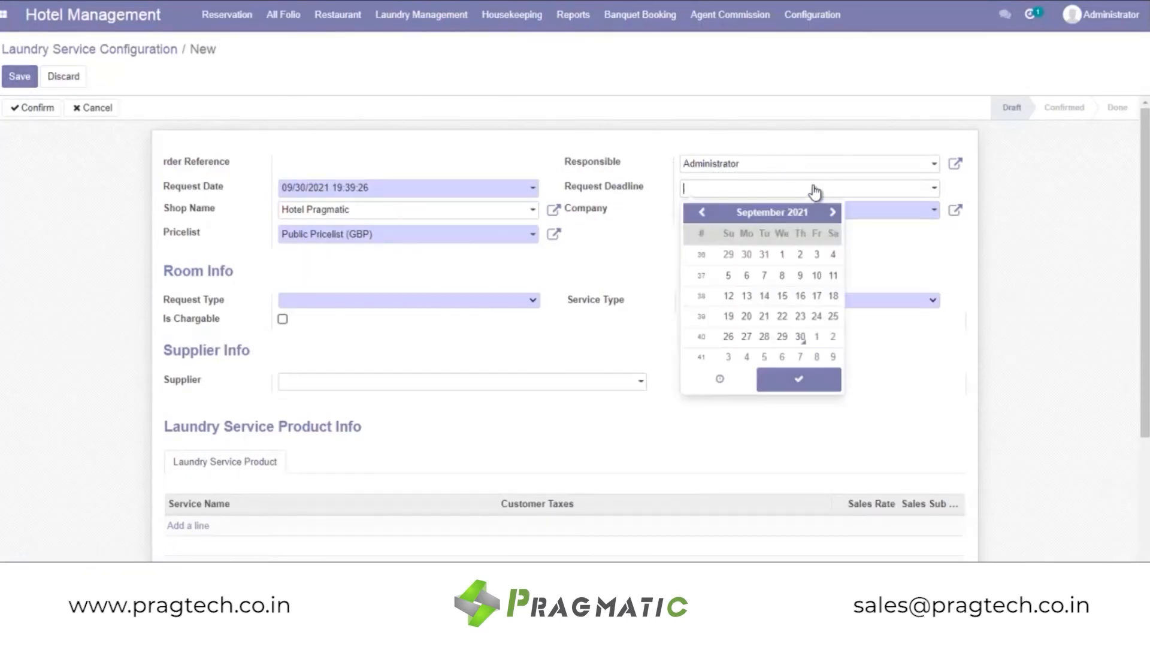
pyautogui.click(722, 379)
pyautogui.click(711, 255)
pyautogui.click(711, 255)
pyautogui.click(710, 255)
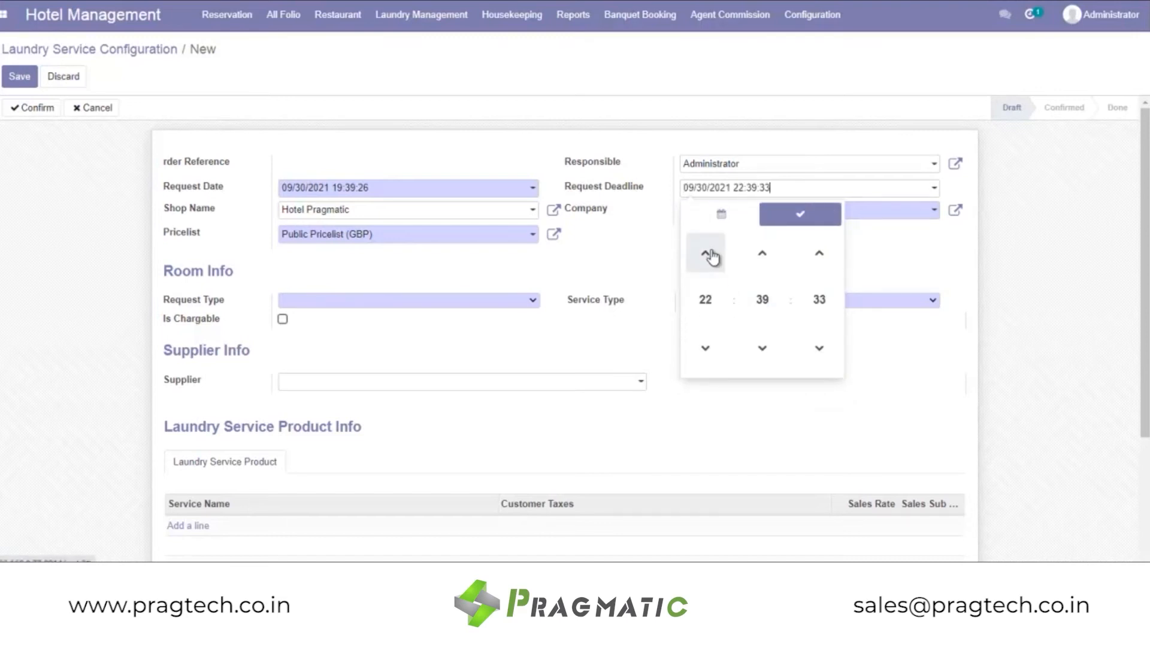
pyautogui.click(799, 215)
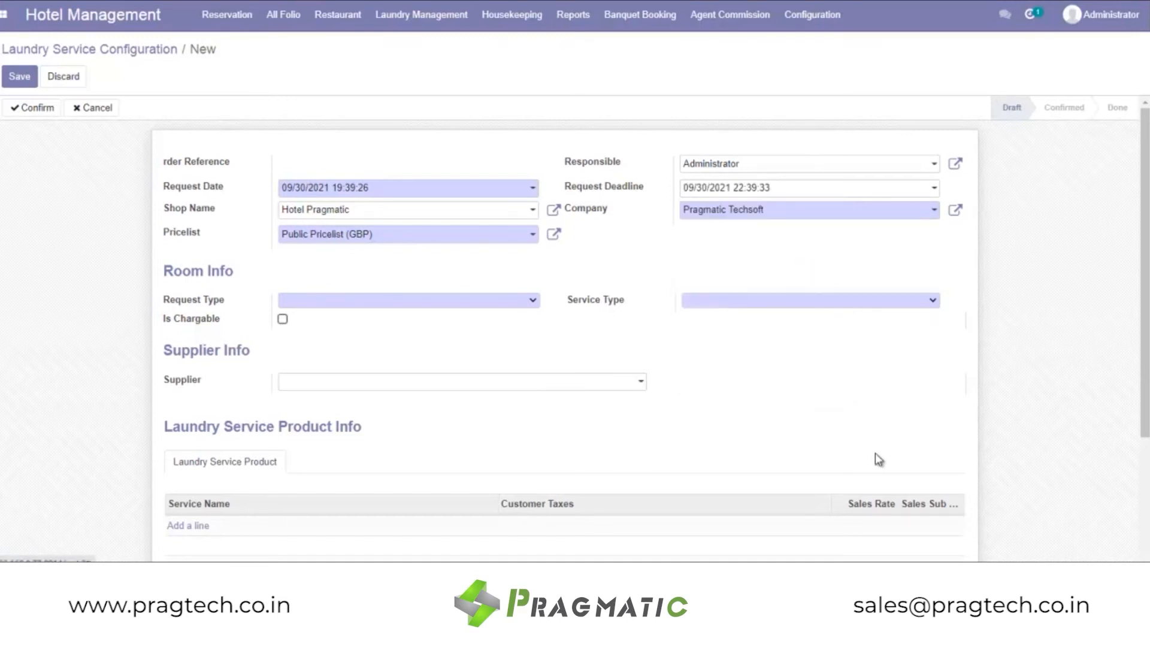
# Step: Set the laundry request type to From Room, service type to Third Party, room to AC-102 and supplier to Star Laundry Services
pyautogui.click(532, 299)
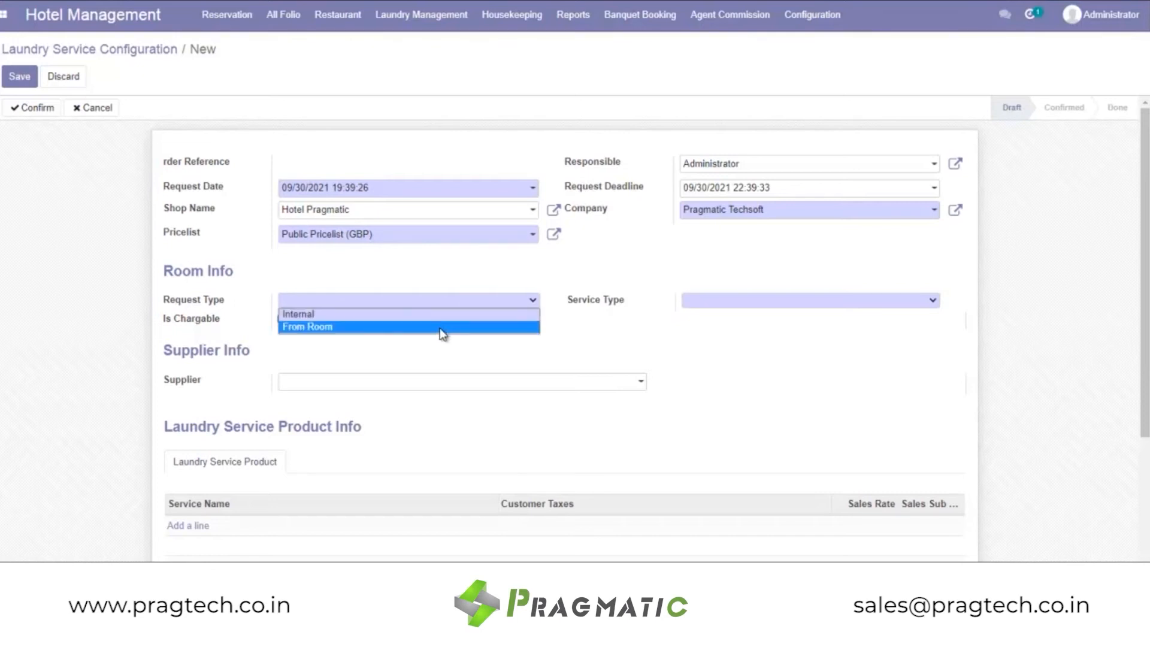
pyautogui.click(439, 328)
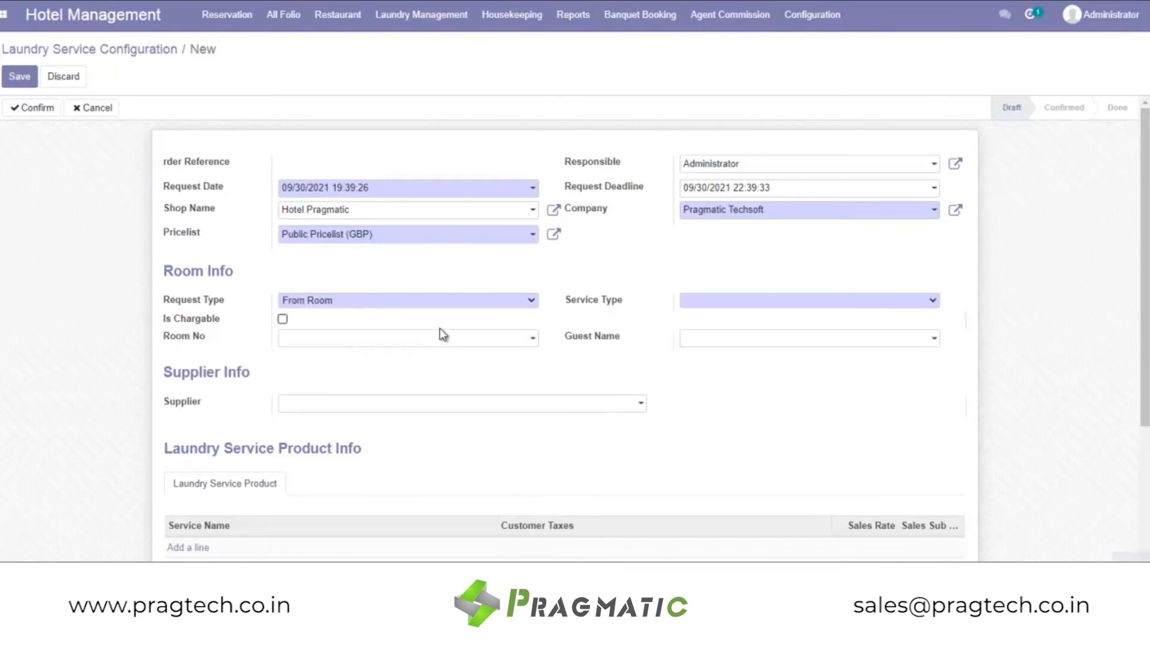
pyautogui.click(775, 300)
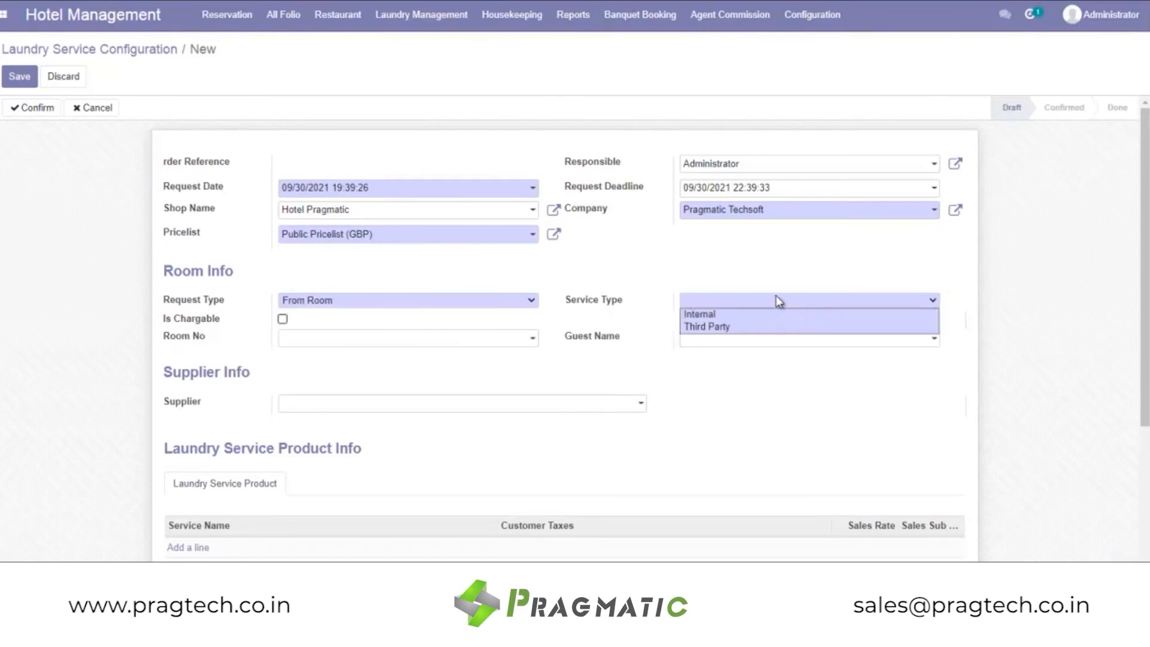
pyautogui.click(775, 329)
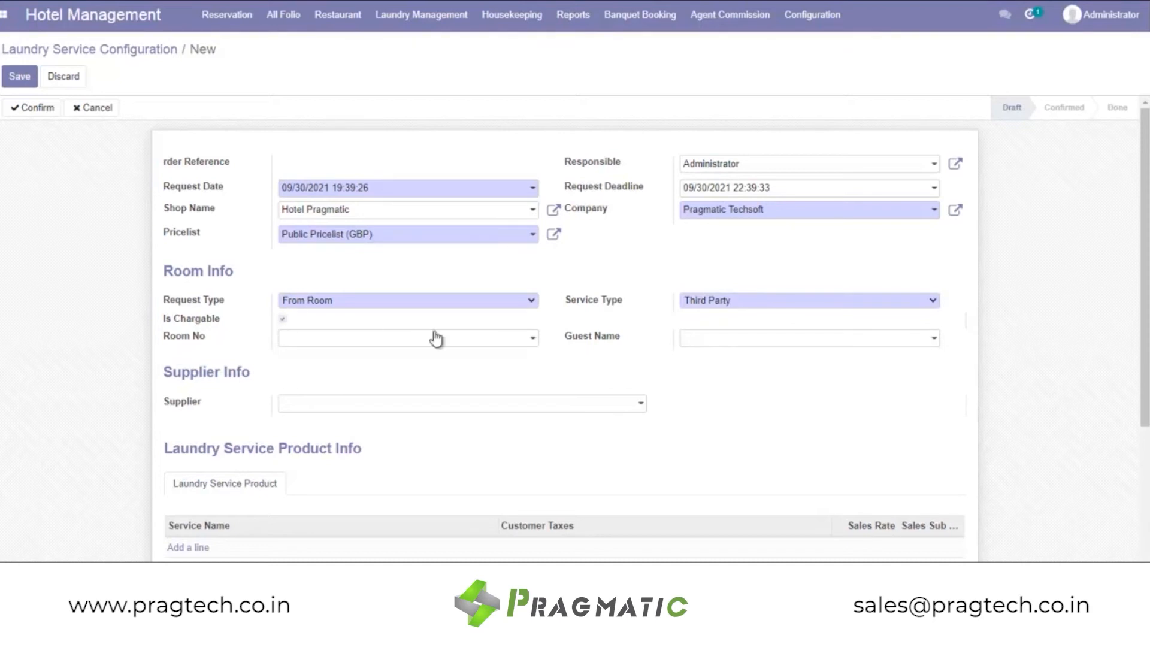
pyautogui.click(527, 339)
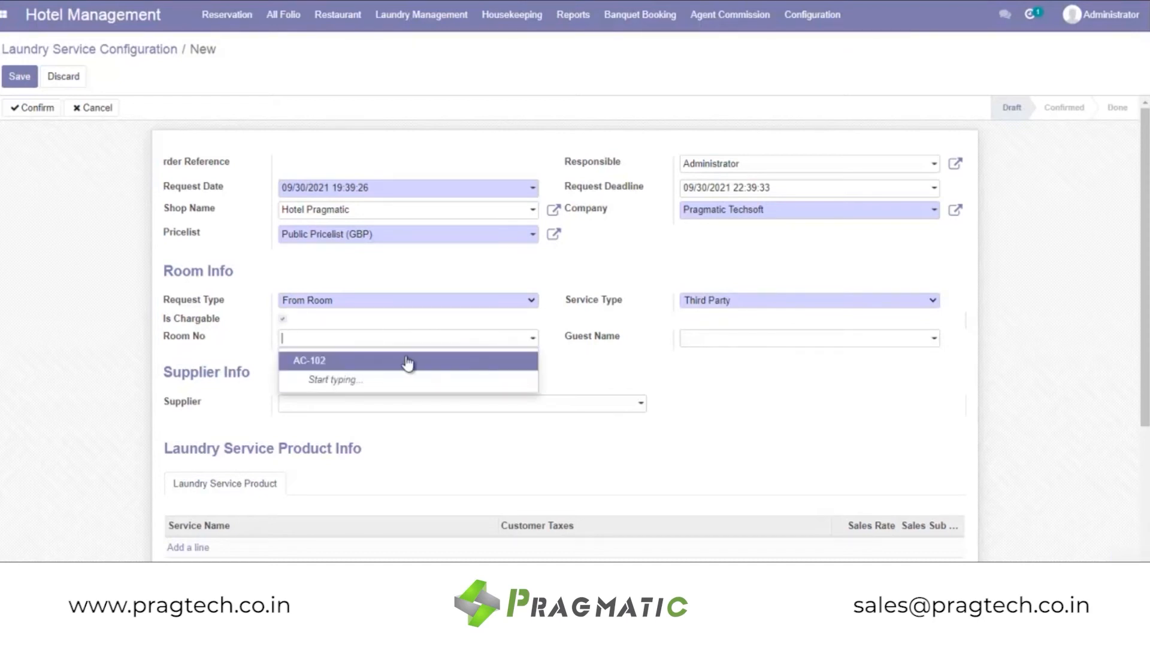
pyautogui.click(407, 362)
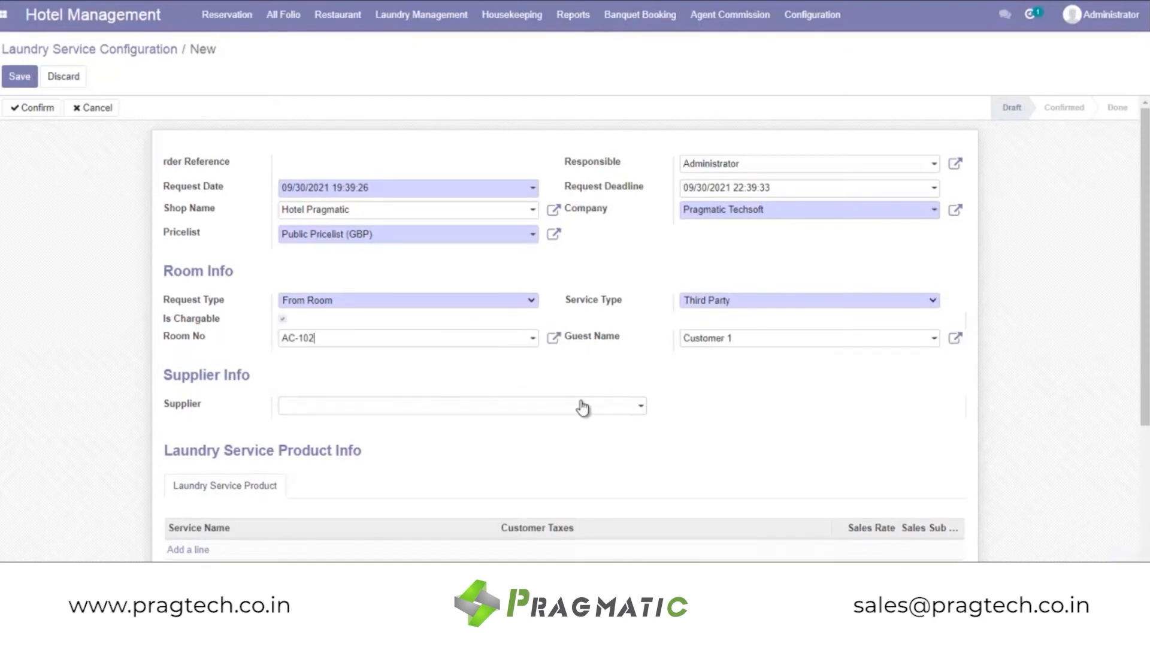
pyautogui.click(641, 406)
pyautogui.click(479, 429)
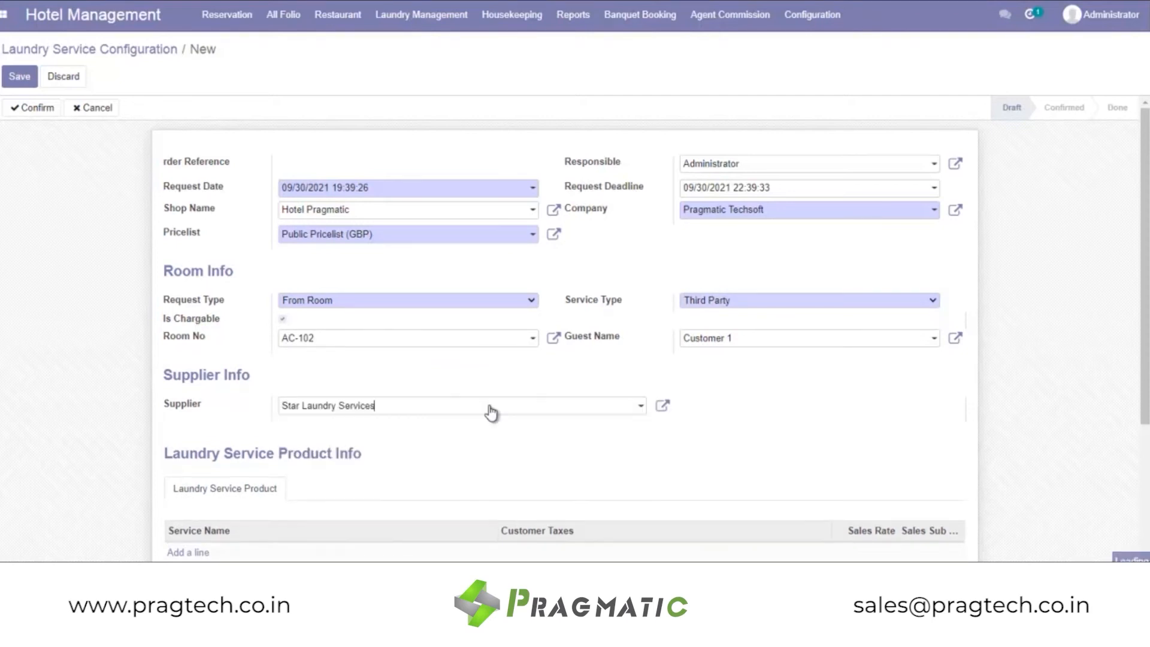
# Step: Start a laundry service product line for Washing Clothes with the Public Pricelist (GBP)
pyautogui.scroll(-3, 490, 413)
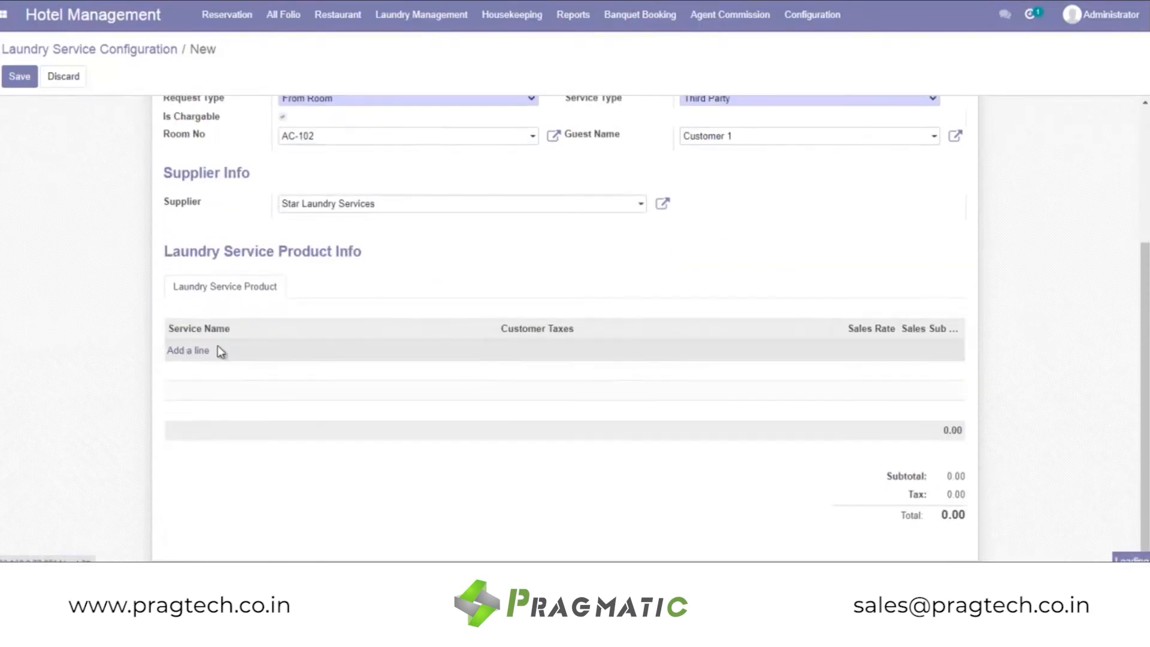
pyautogui.click(218, 347)
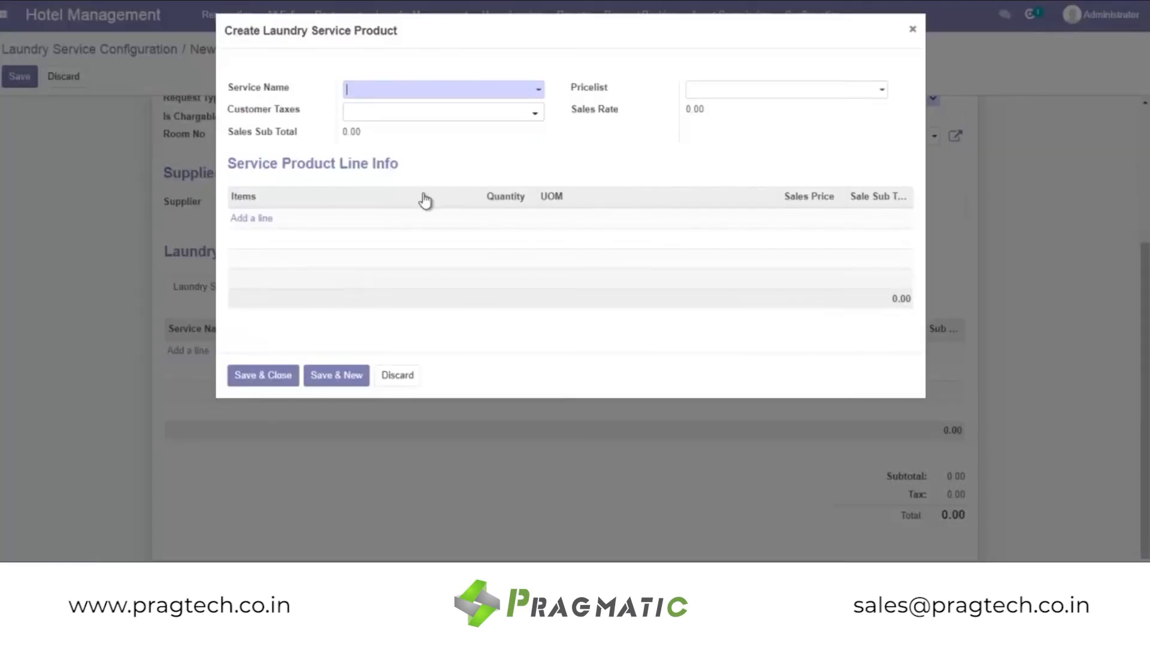
pyautogui.click(537, 91)
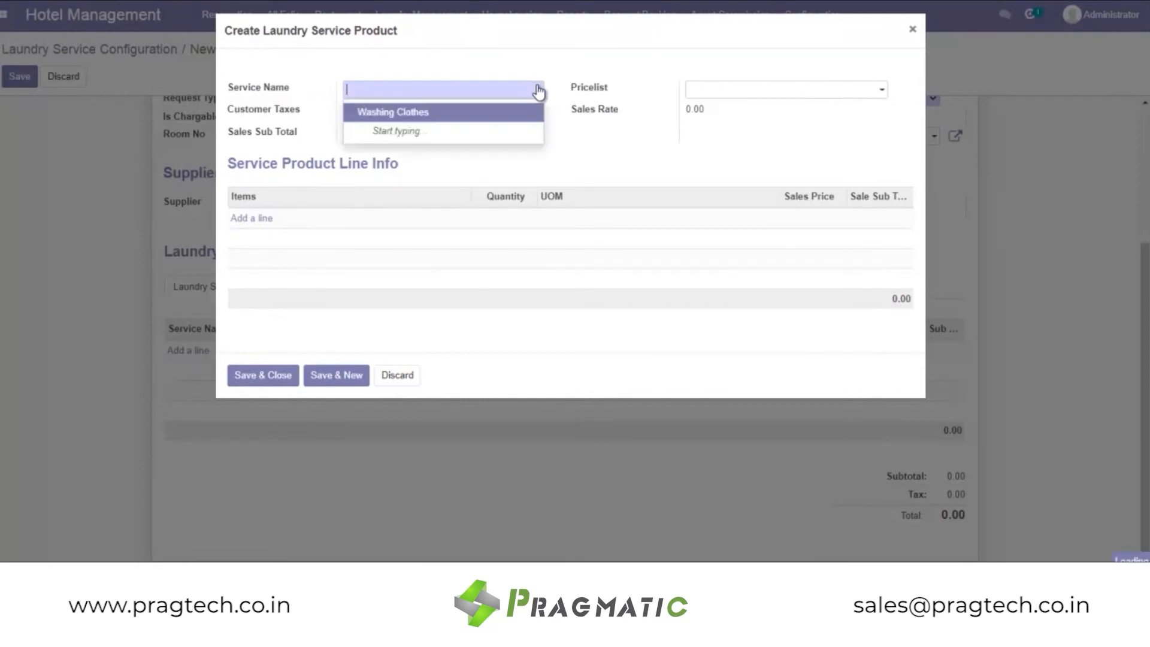
pyautogui.click(441, 120)
pyautogui.click(794, 91)
pyautogui.click(777, 112)
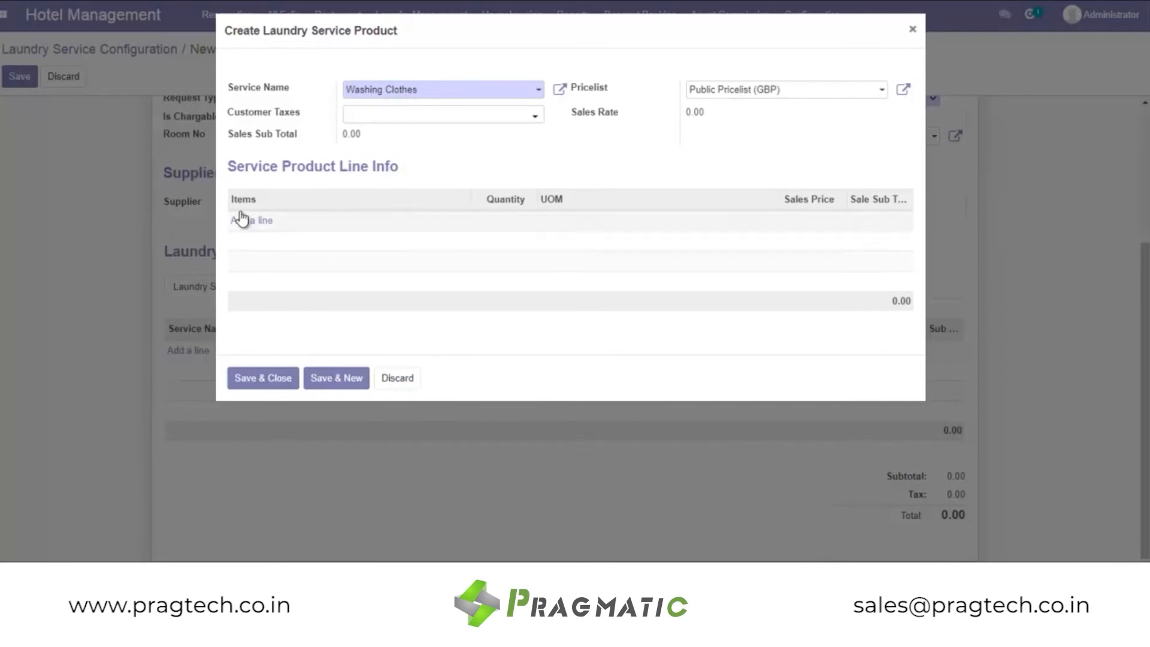
# Step: Add Shirt with quantity 5 to the Washing Clothes service items and continue with a new item
pyautogui.click(252, 221)
pyautogui.click(436, 89)
pyautogui.click(419, 101)
pyautogui.write('5')
pyautogui.click(337, 233)
# Step: Add Pant with quantity 2 to the service items and save the Washing Clothes service line
pyautogui.click(405, 90)
pyautogui.click(404, 123)
pyautogui.click(385, 109)
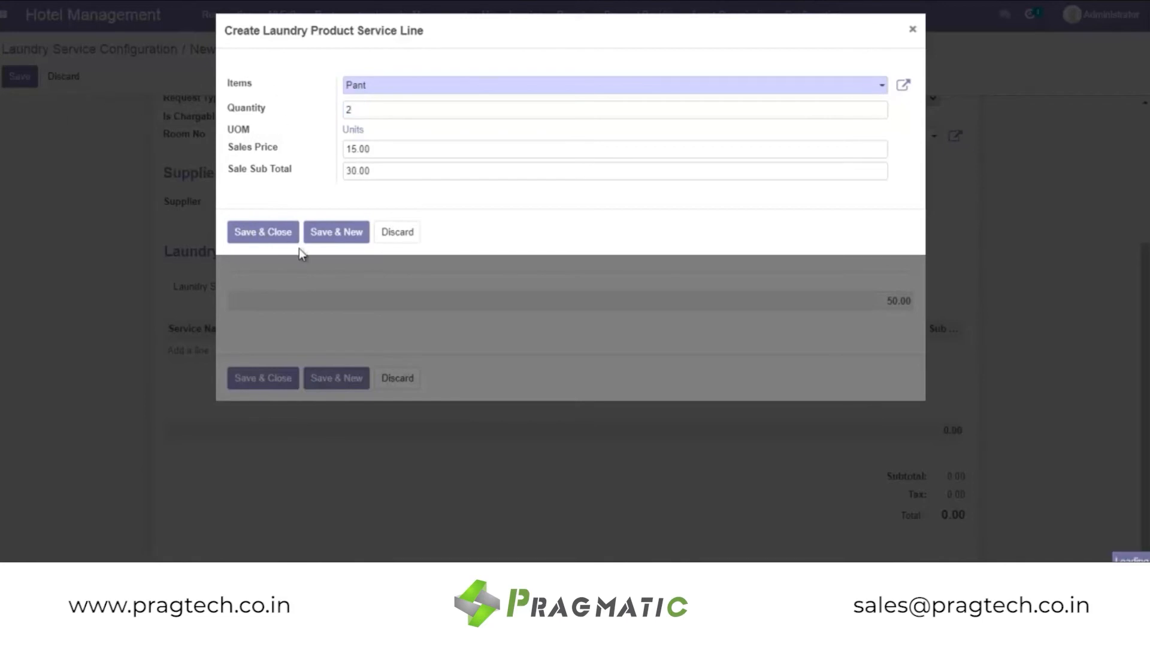
pyautogui.click(266, 232)
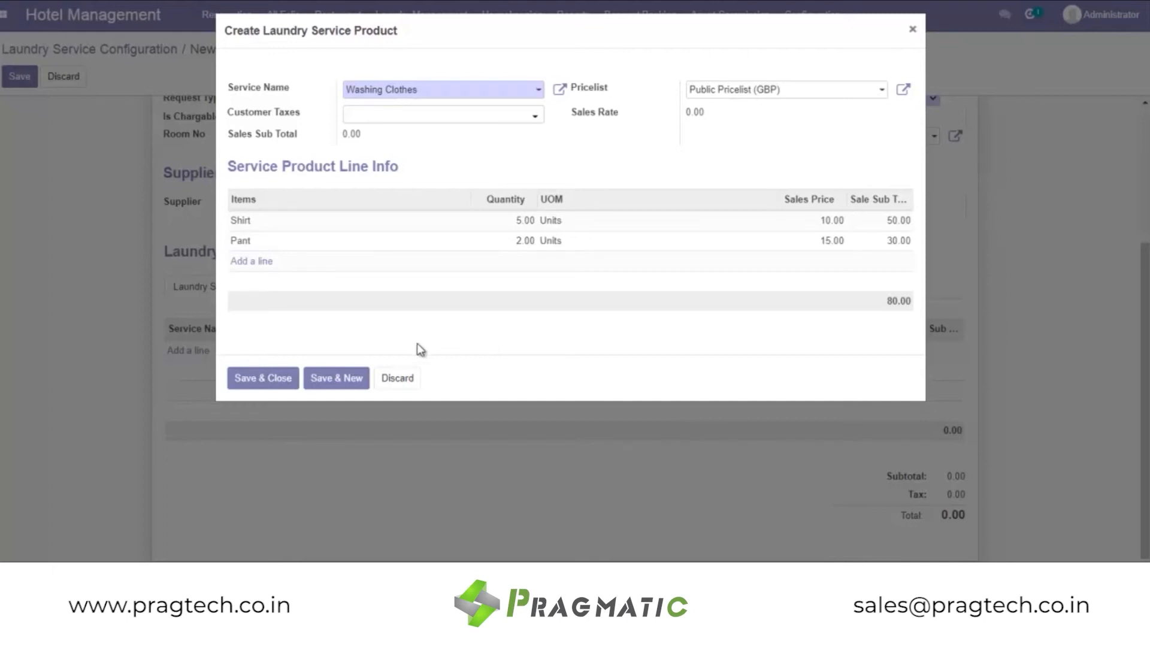
pyautogui.click(261, 379)
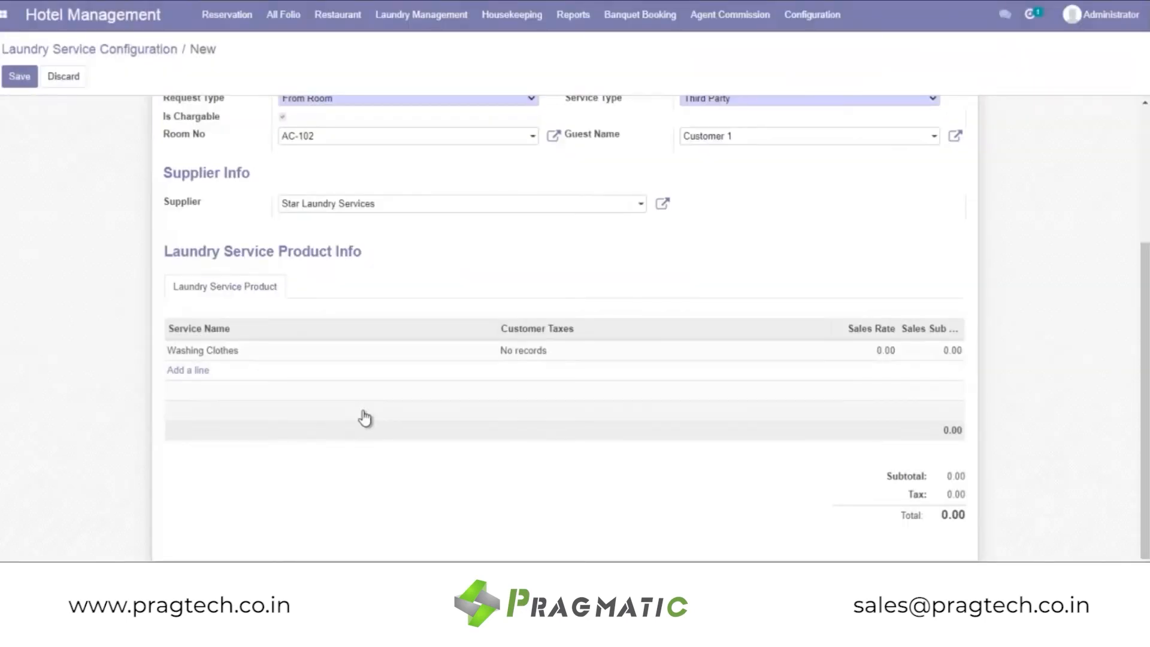
# Step: Save the laundry service request and confirm it
pyautogui.click(19, 76)
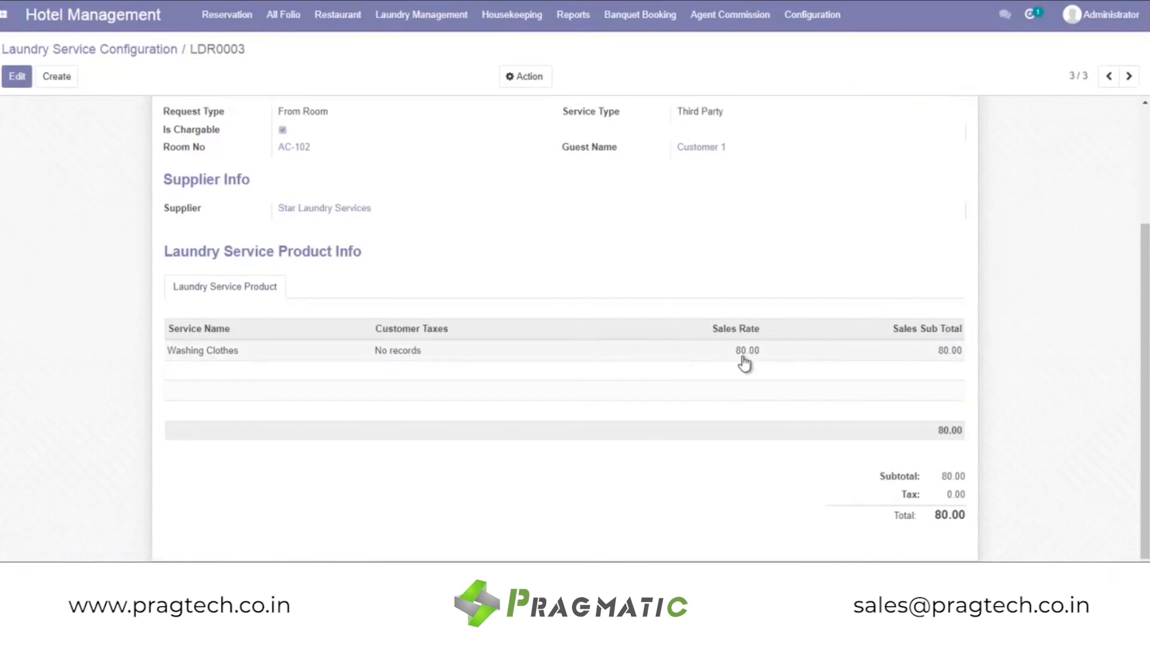
pyautogui.scroll(3, 596, 353)
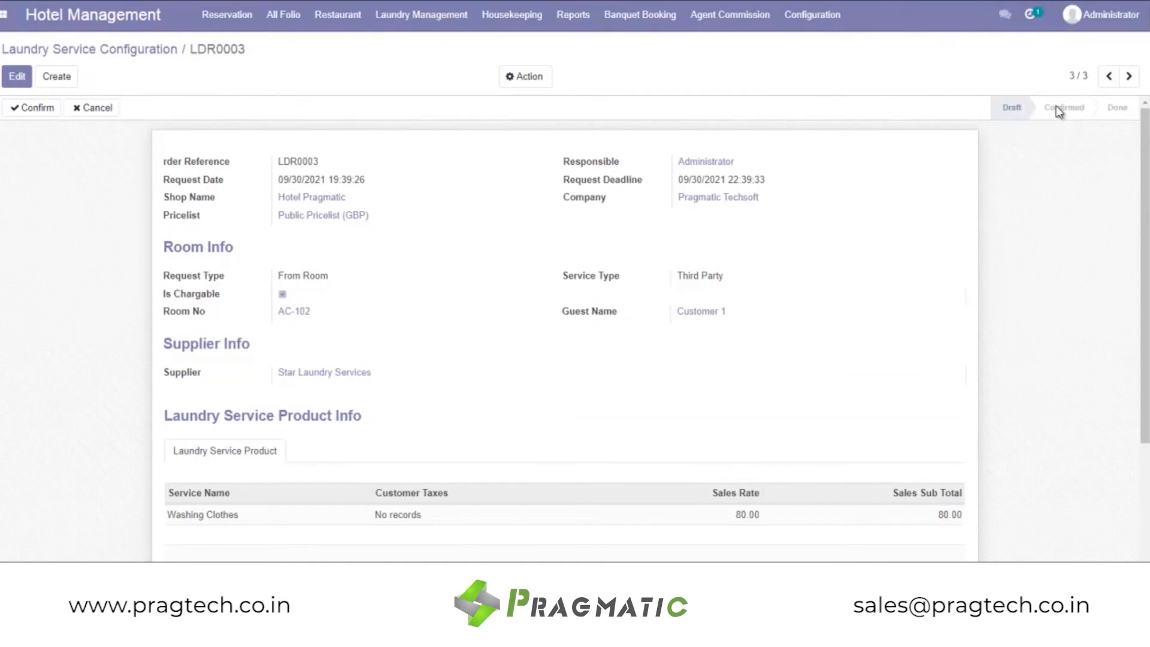
pyautogui.click(39, 107)
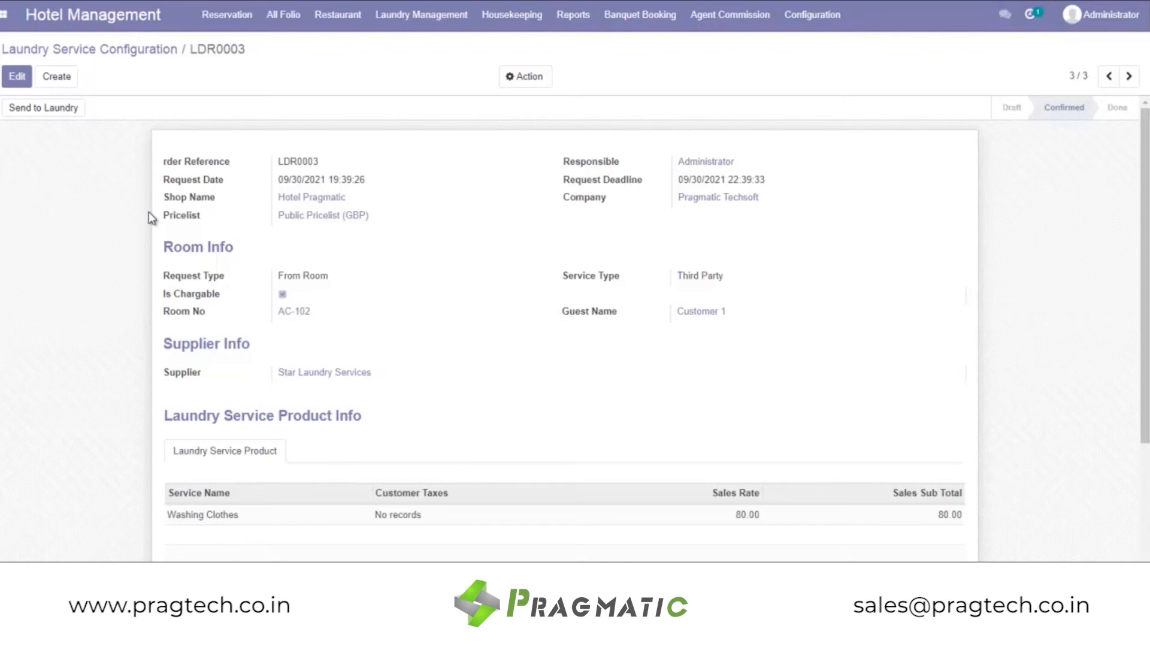
# Step: Move the laundry request through Send to Laundry, Laundry Return and Customer Return, and mark it as Done
pyautogui.click(47, 112)
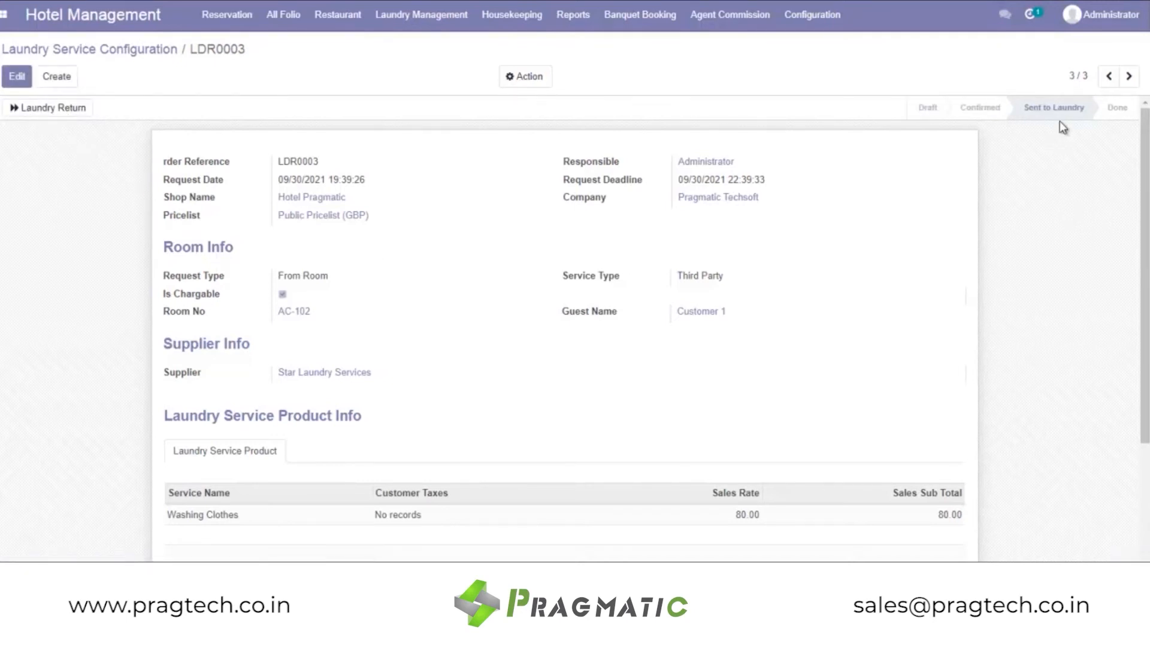
pyautogui.click(67, 109)
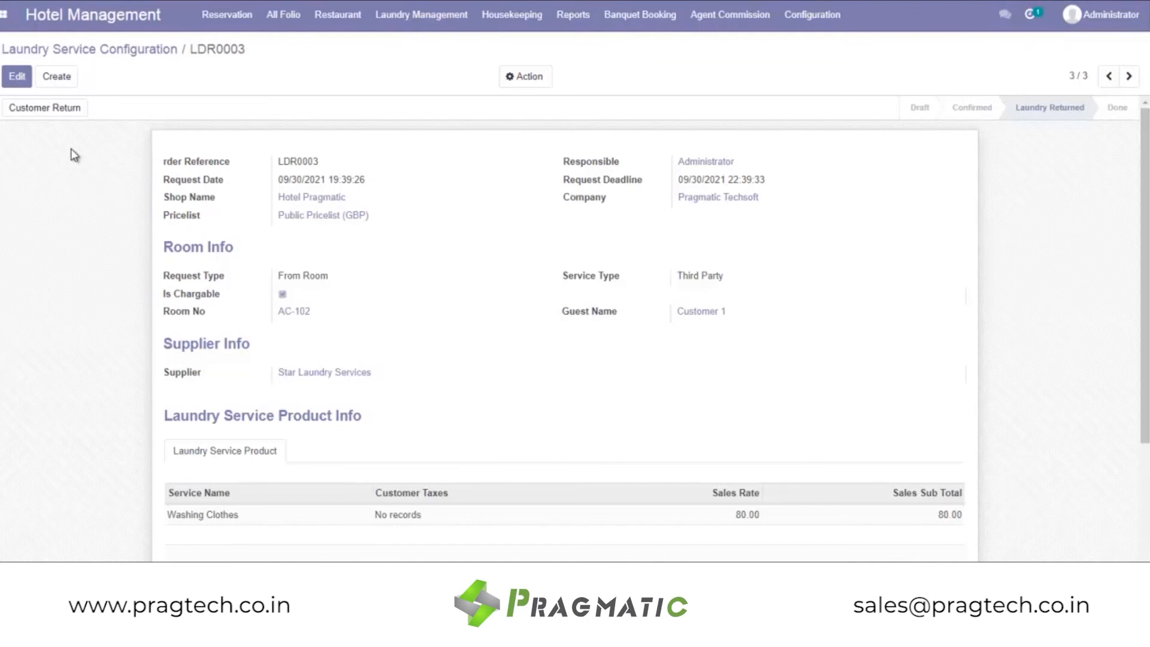
pyautogui.click(43, 108)
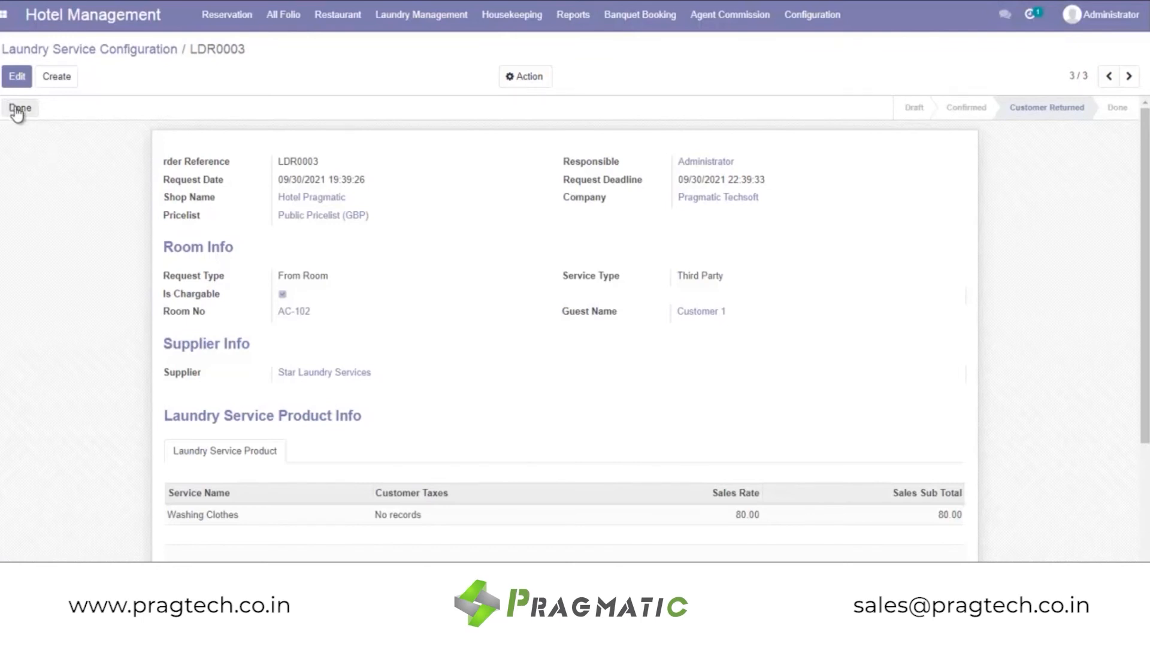
pyautogui.click(19, 109)
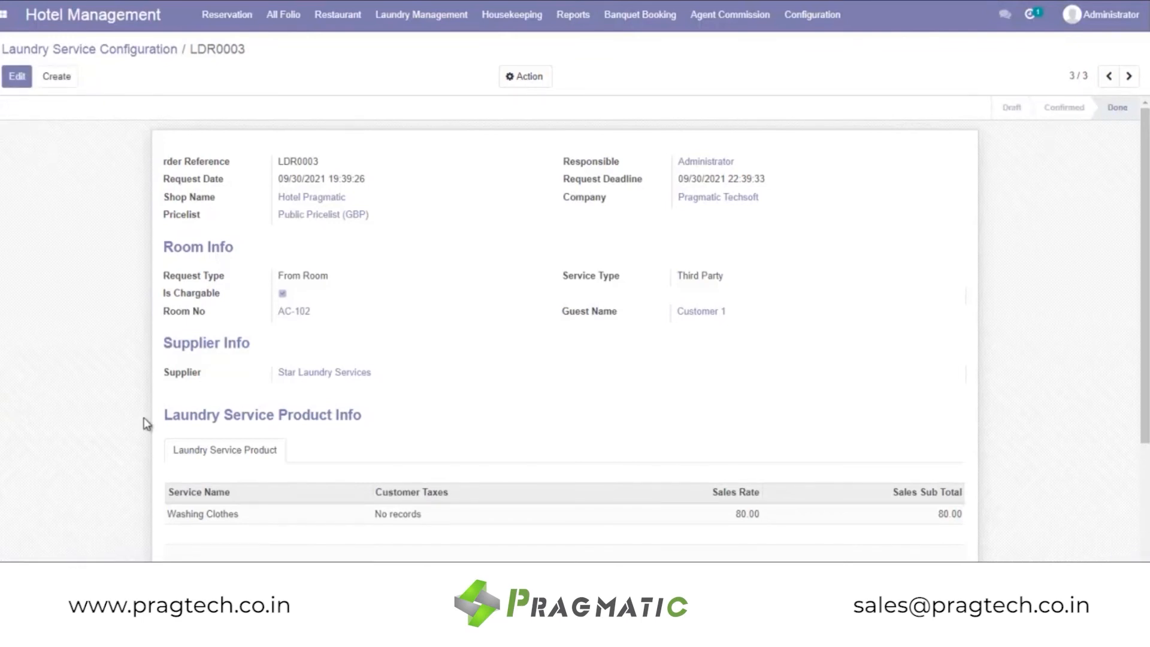
pyautogui.scroll(-2, 539, 392)
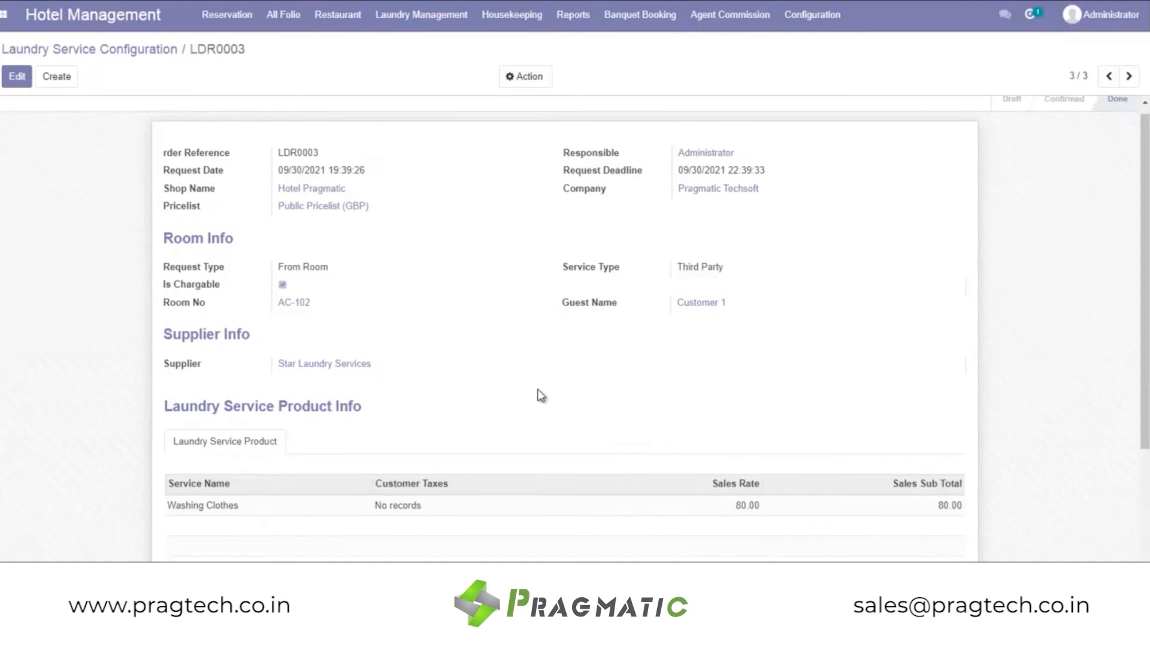
pyautogui.scroll(2, 465, 367)
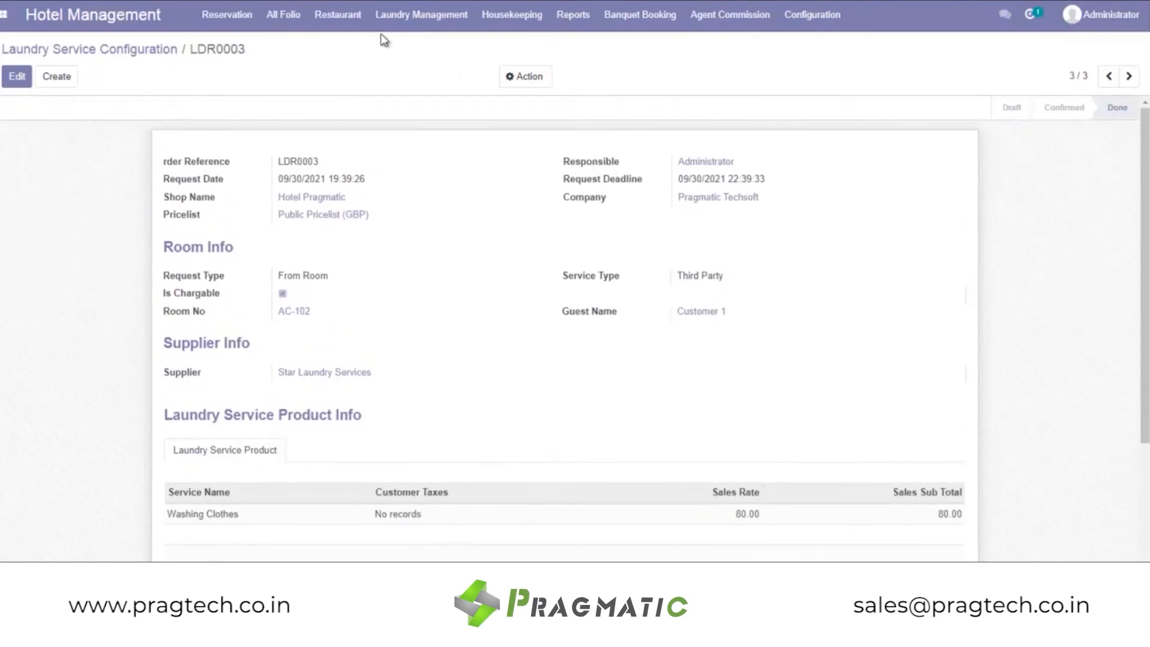
# Step: Open the folio for room AC-102 and review its laundry, transport, restaurant and service lines
pyautogui.click(283, 14)
pyautogui.click(281, 43)
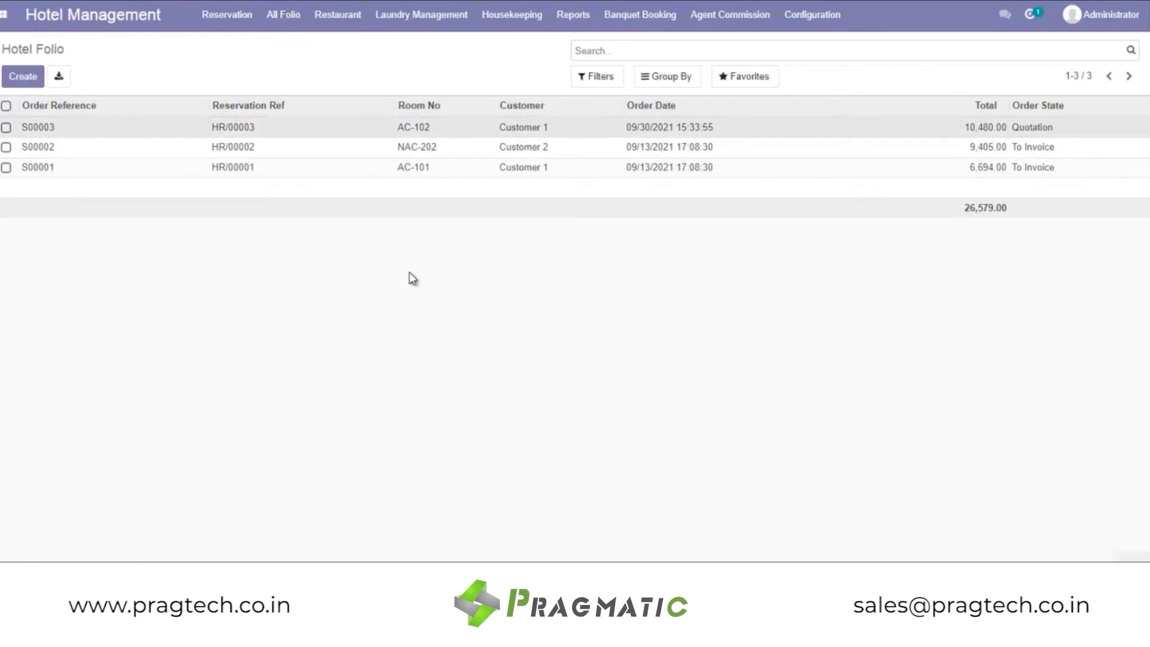
pyautogui.scroll(-10, 457, 299)
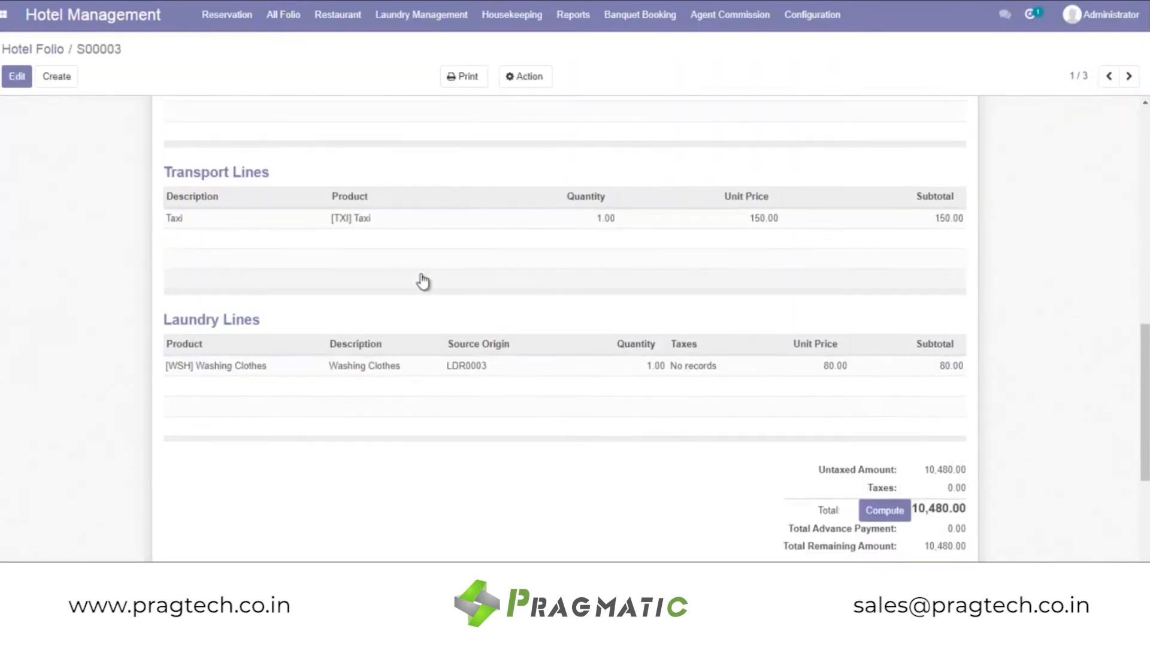
pyautogui.scroll(-3, 422, 281)
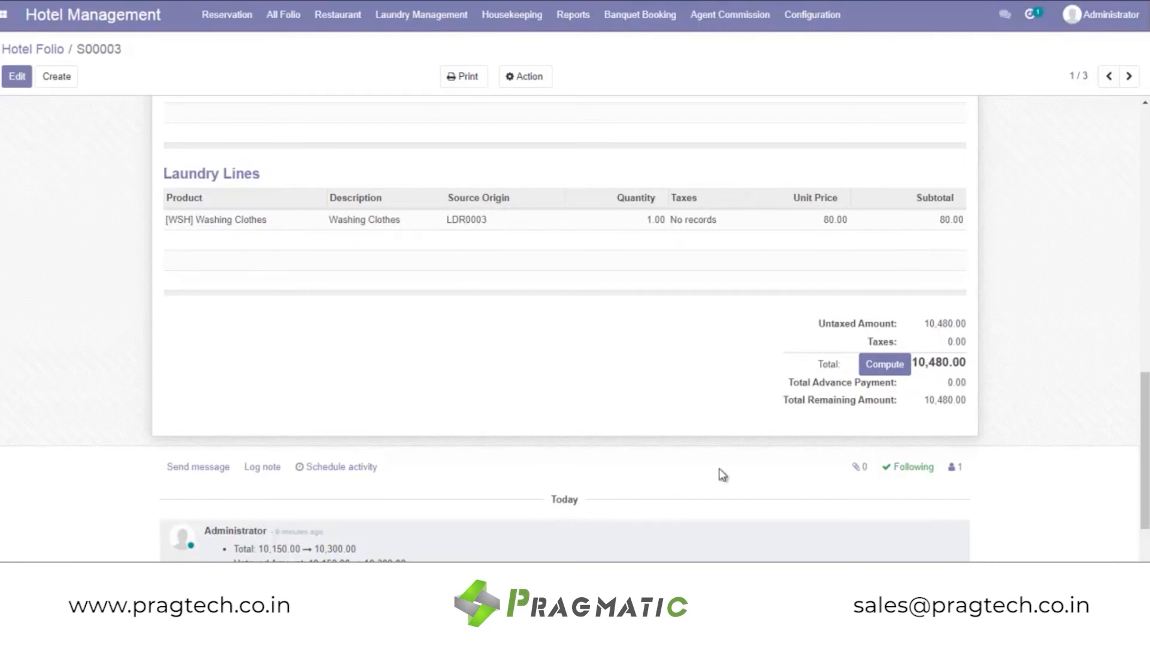
pyautogui.scroll(6, 372, 405)
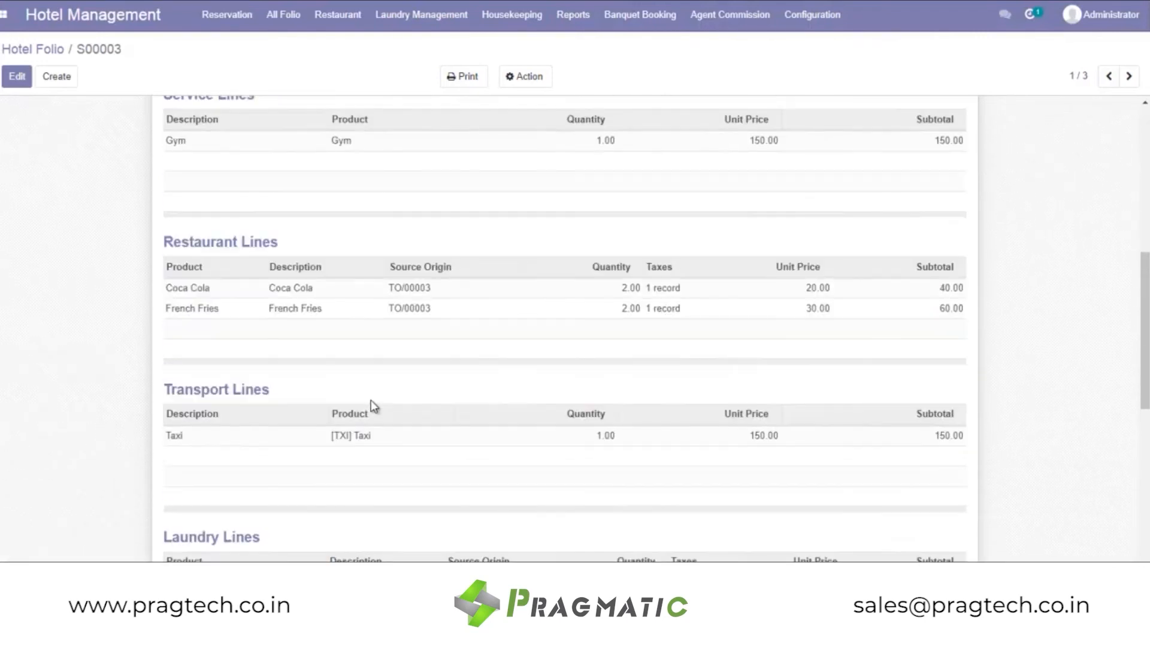
pyautogui.scroll(1, 263, 334)
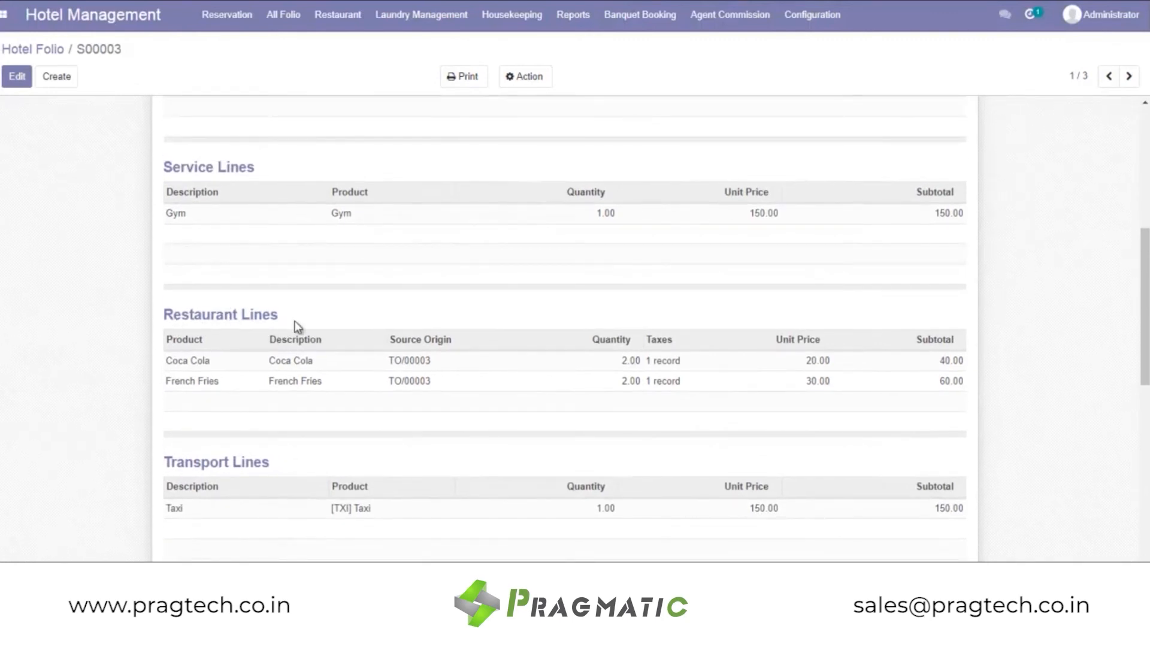
pyautogui.click(339, 18)
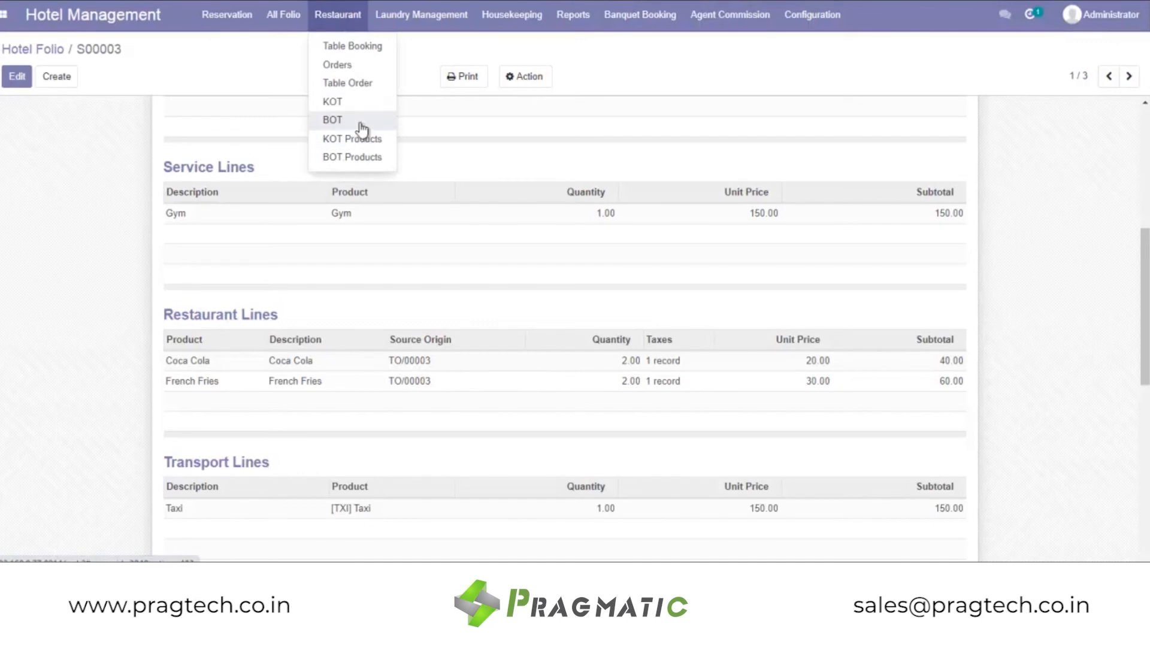
pyautogui.click(719, 129)
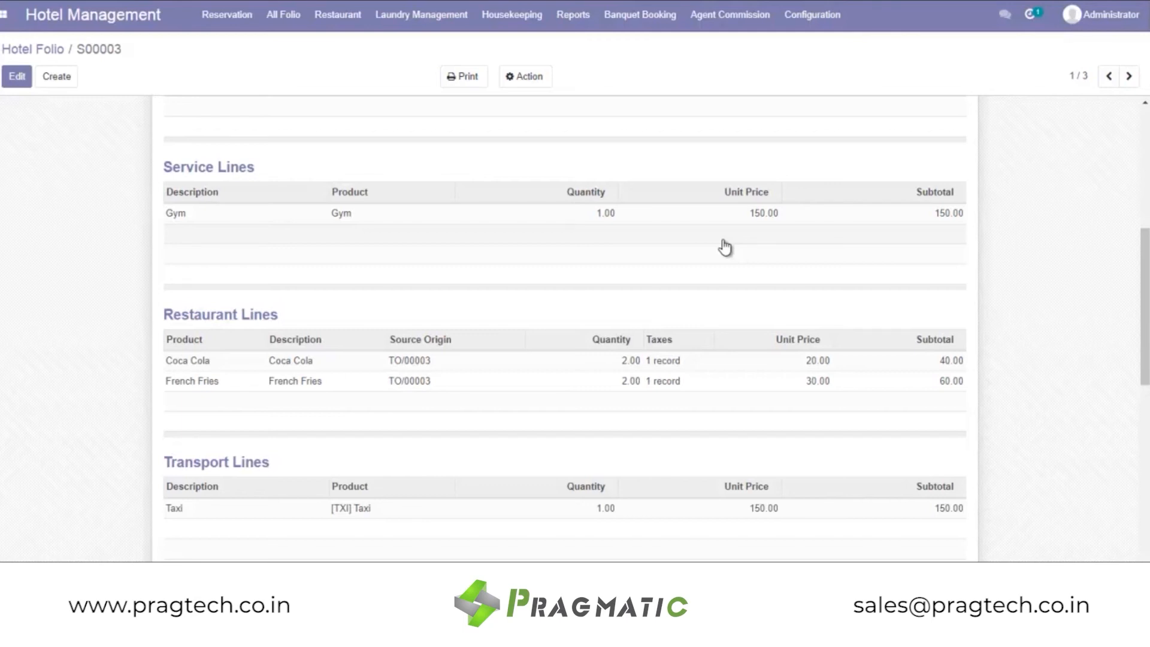
# Step: Check the POS order entries of folio S00003 and return to its main folio details
pyautogui.scroll(6, 724, 246)
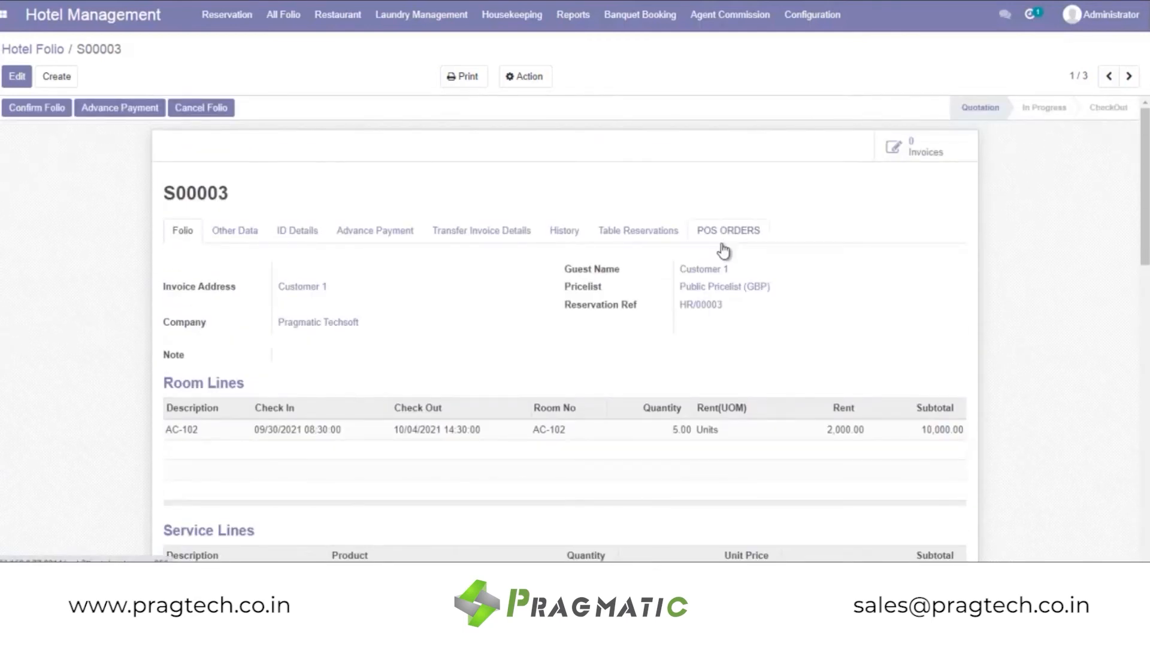
pyautogui.click(722, 236)
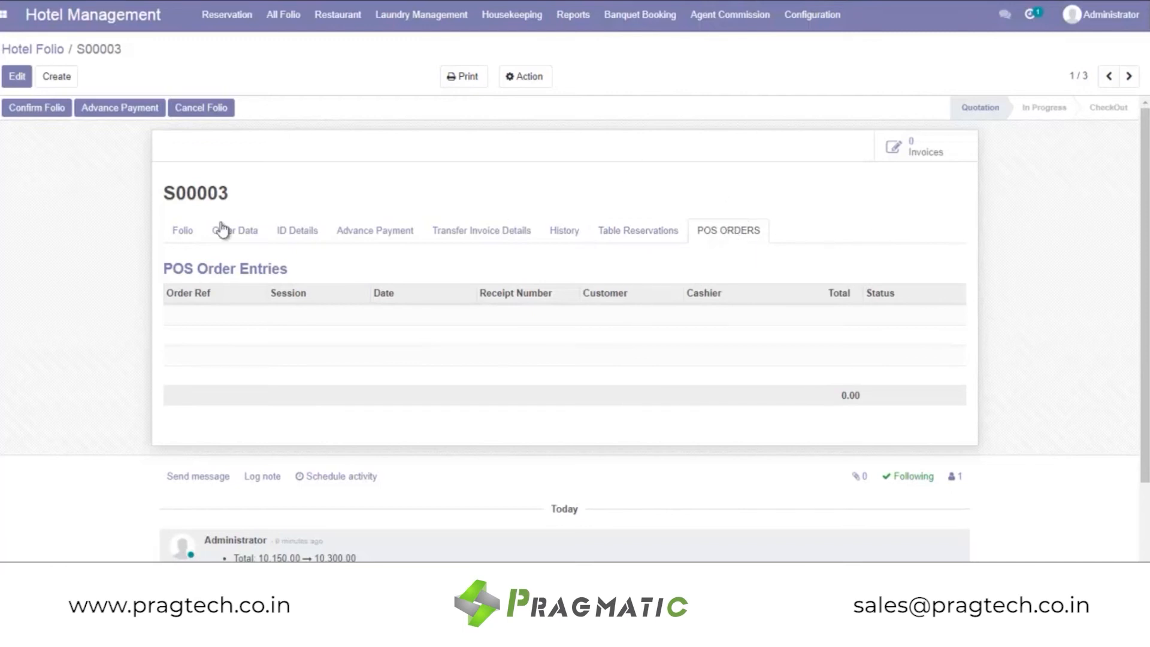
pyautogui.click(179, 231)
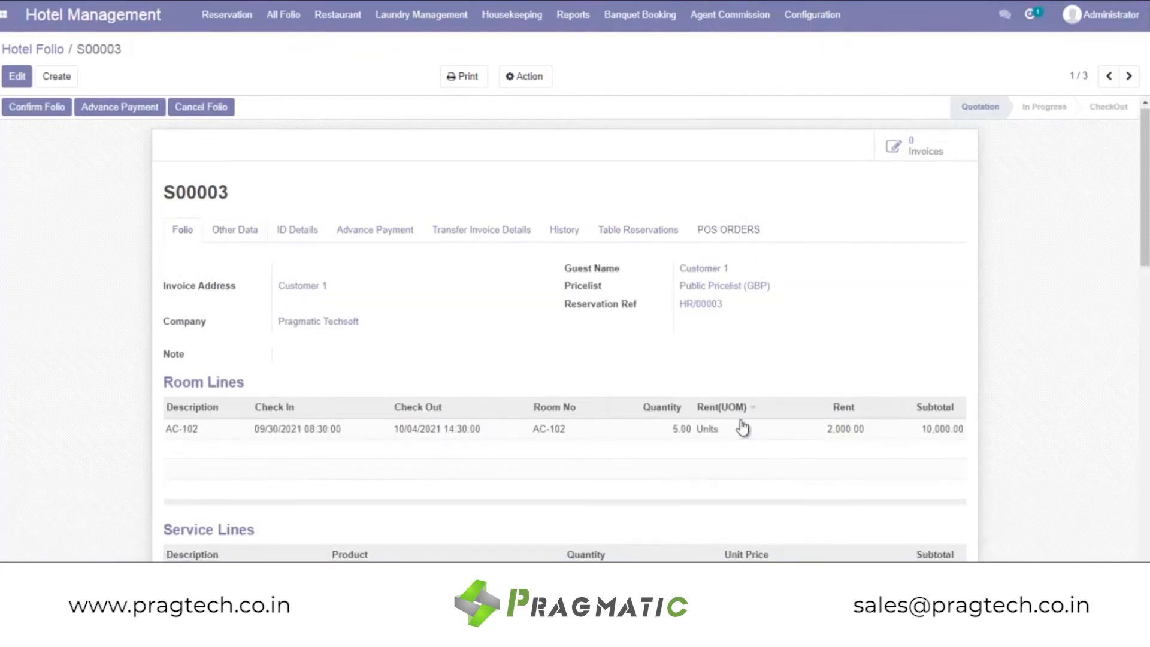
pyautogui.scroll(-5, 743, 428)
pyautogui.scroll(5, 745, 429)
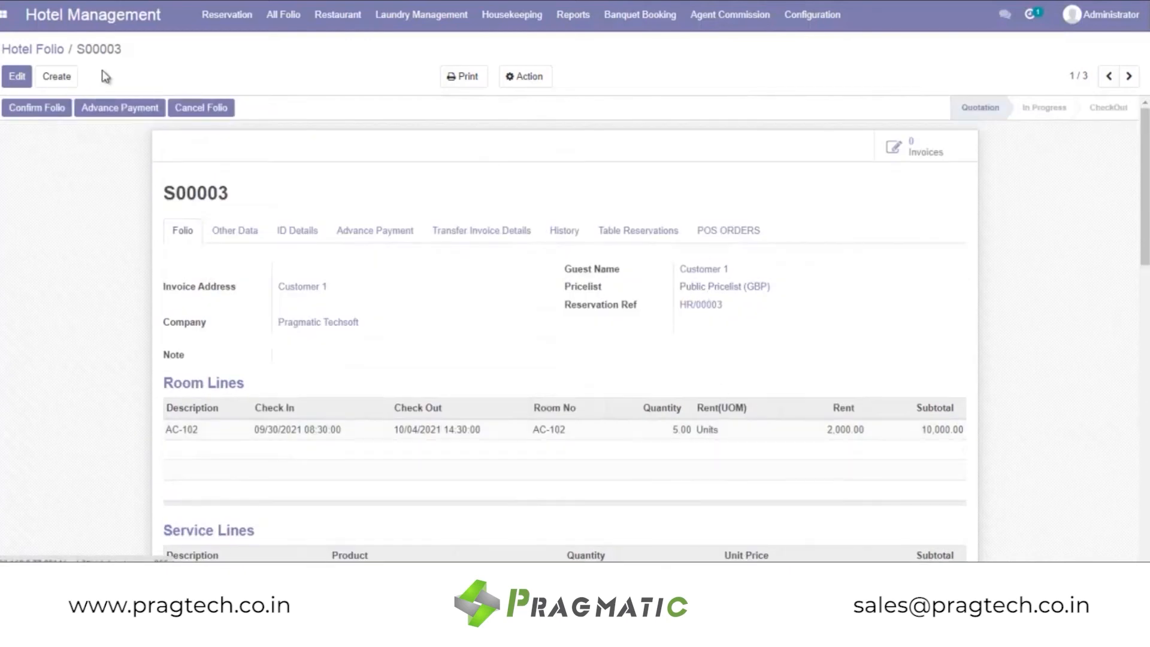
# Step: Switch to Point of Sale and add one Coca Cola and one French Fries to the order in the hotel's shop
pyautogui.click(3, 20)
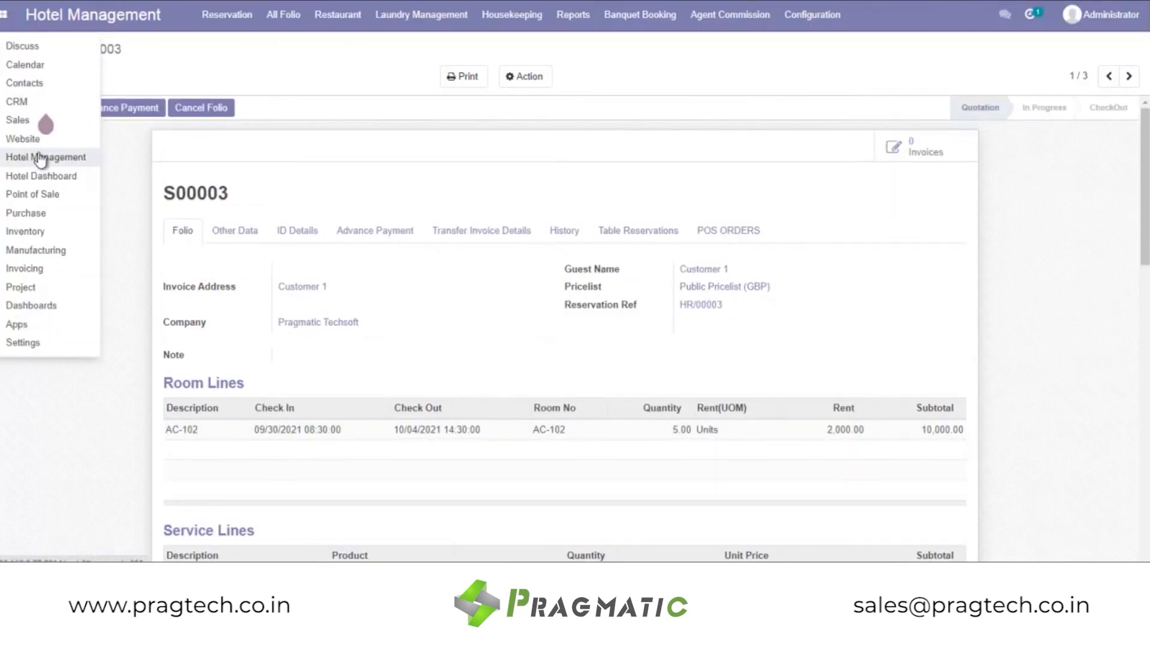
pyautogui.click(44, 198)
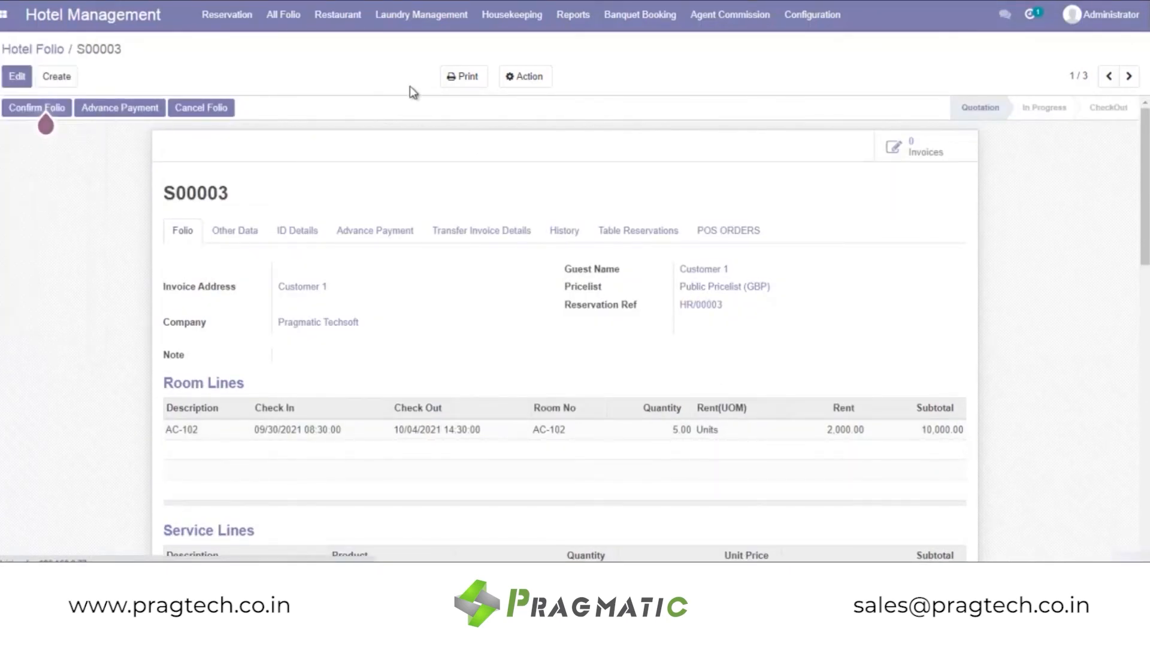
pyautogui.click(42, 180)
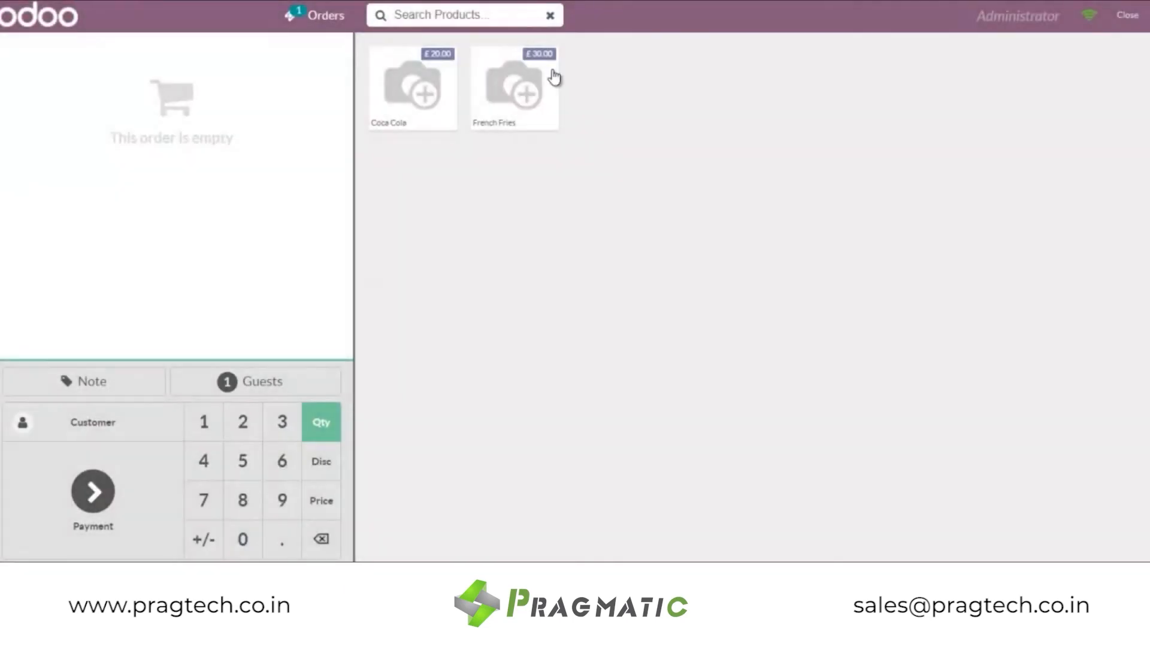
pyautogui.click(425, 99)
pyautogui.click(518, 113)
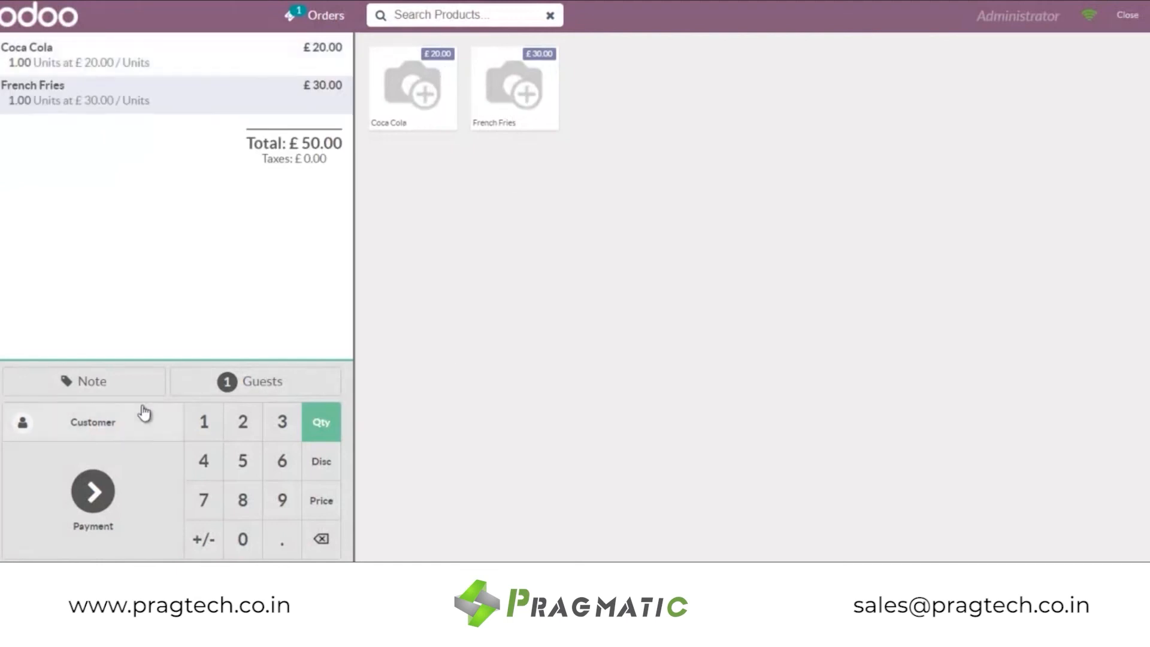
# Step: Proceed to payment and assign the order to room S00003 - AC-102 without choosing a customer
pyautogui.click(103, 503)
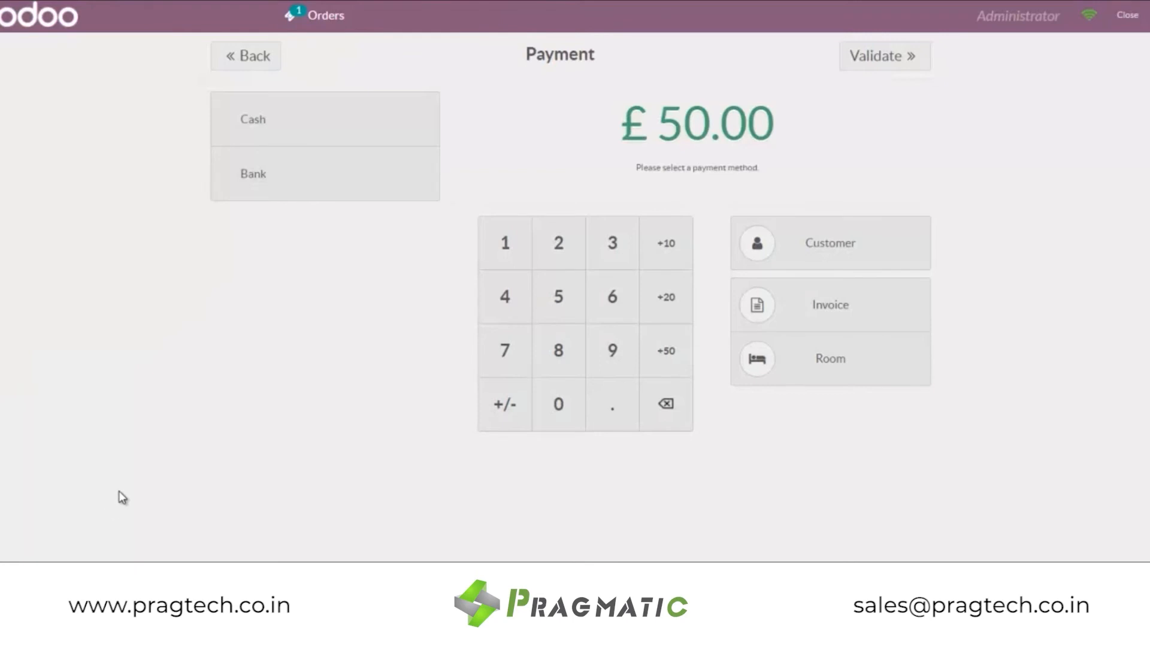
pyautogui.click(849, 249)
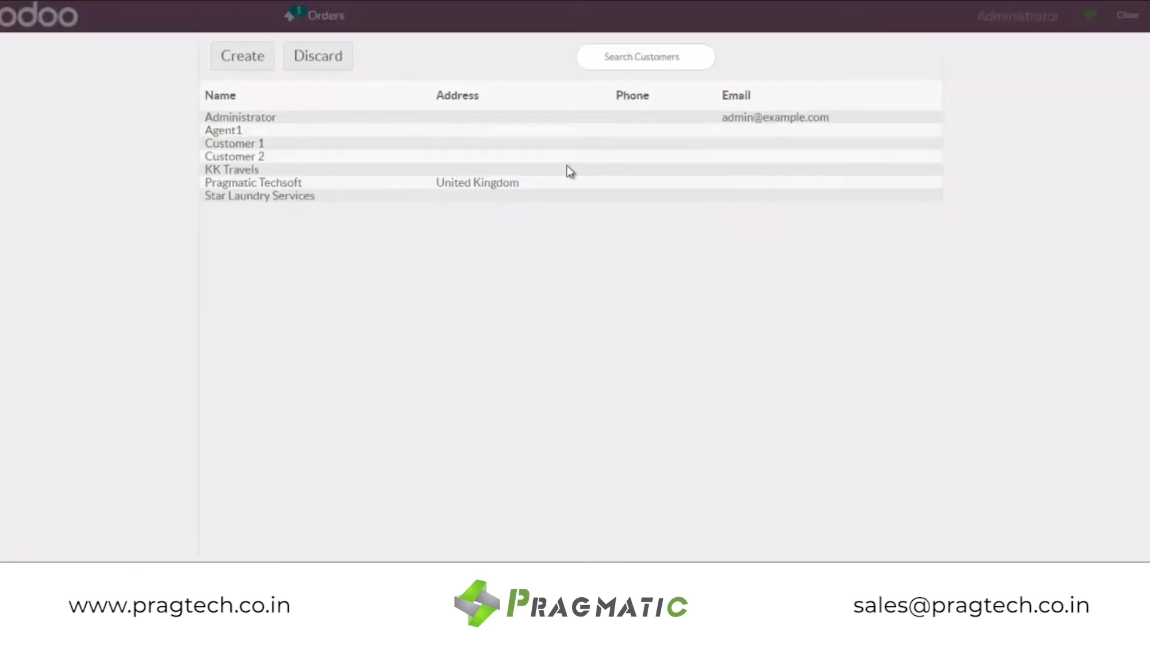
pyautogui.click(333, 60)
pyautogui.click(843, 360)
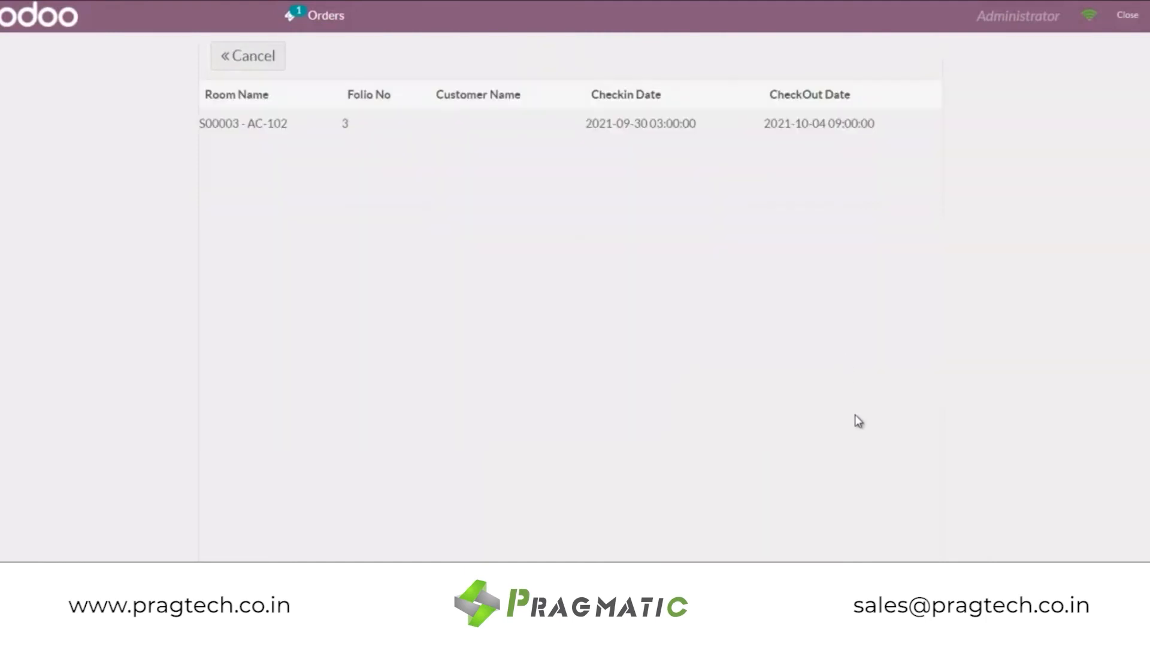
pyautogui.click(279, 127)
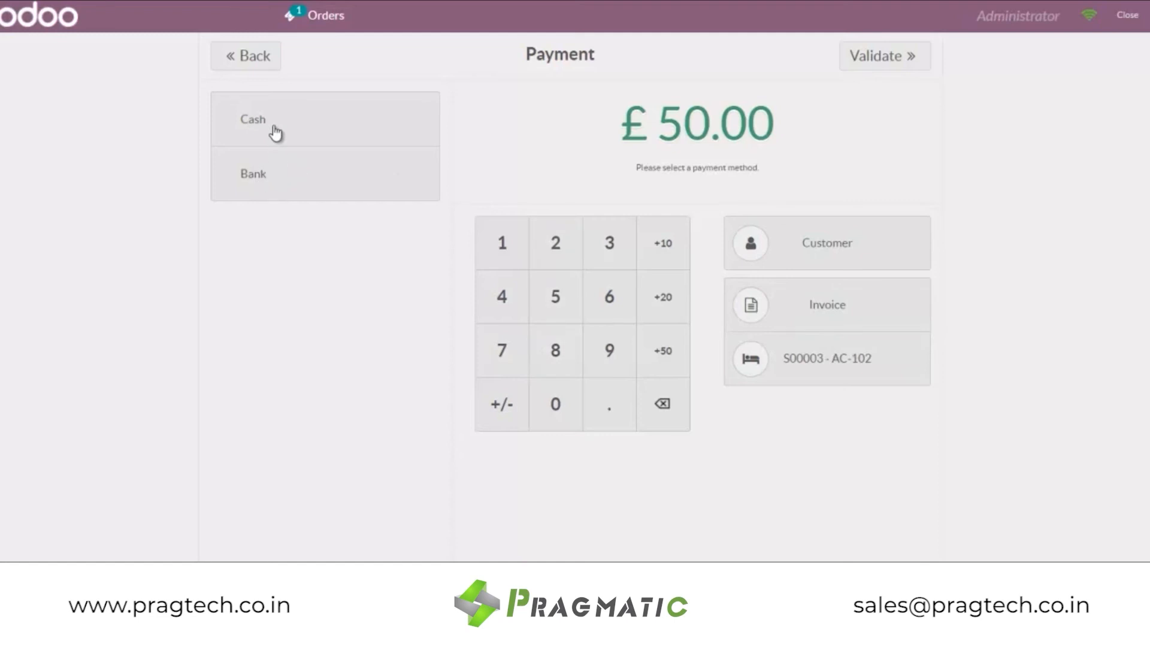
# Step: Pay the full order amount by Bank, validate it and leave the point-of-sale screen
pyautogui.click(258, 178)
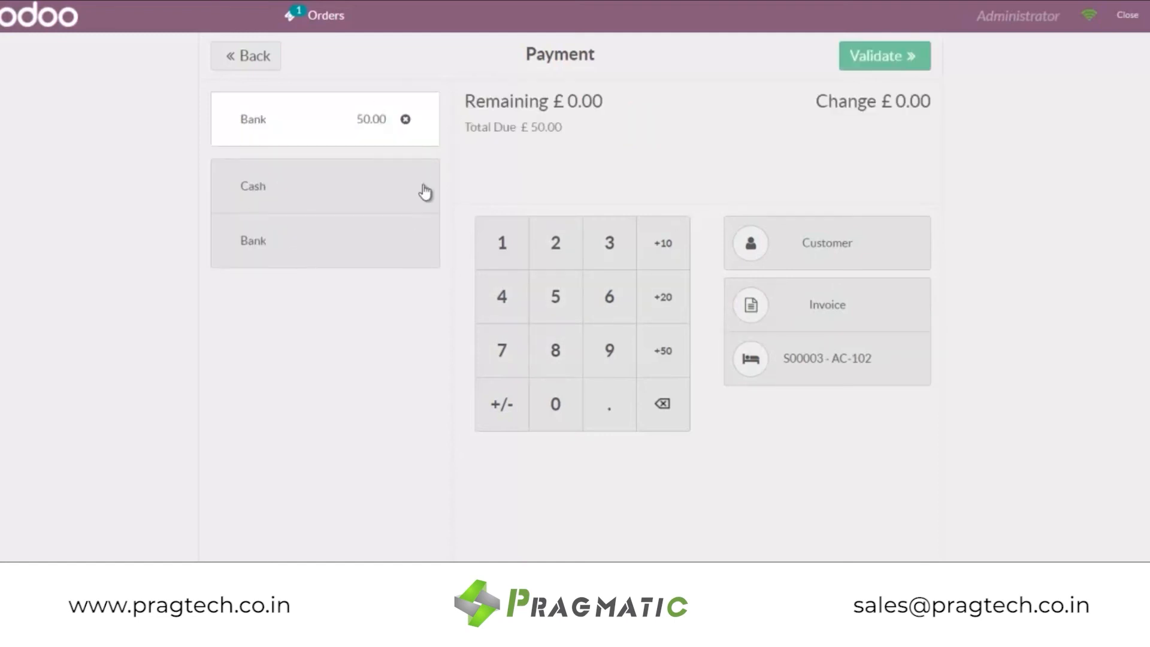
pyautogui.click(891, 55)
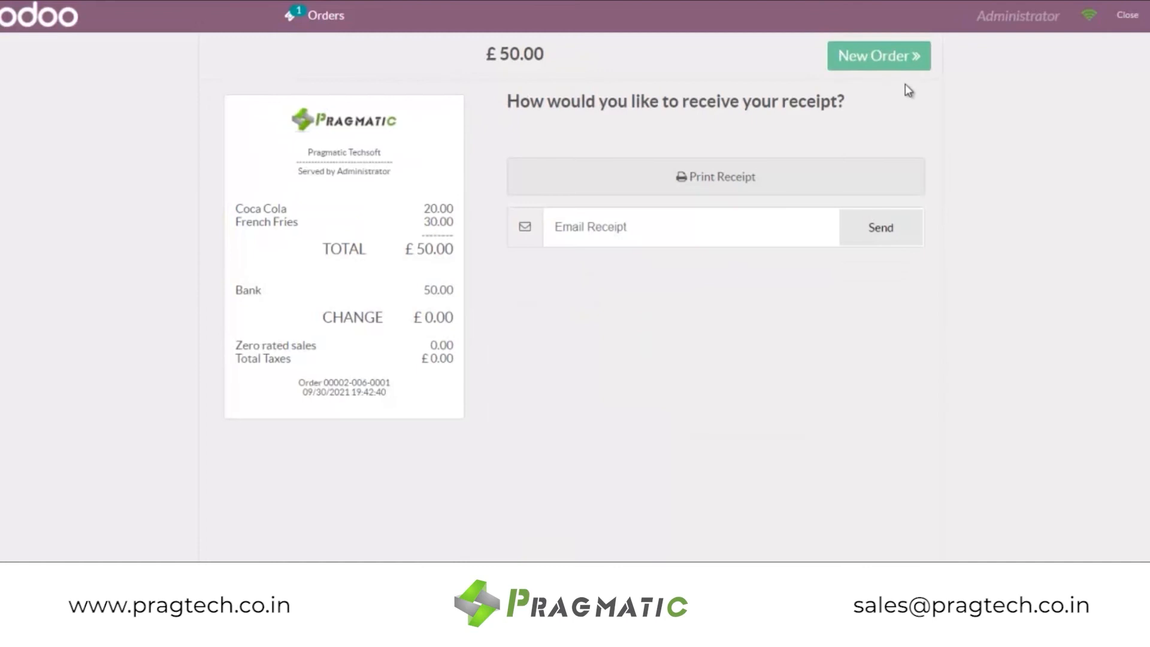
pyautogui.click(902, 60)
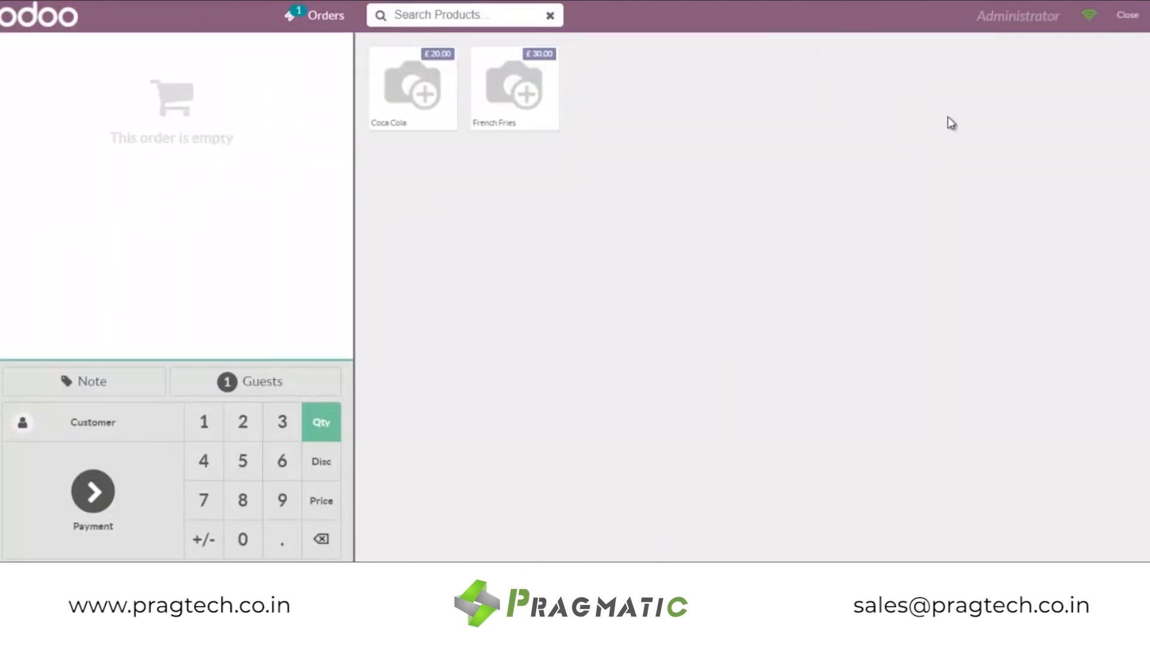
pyautogui.click(1128, 15)
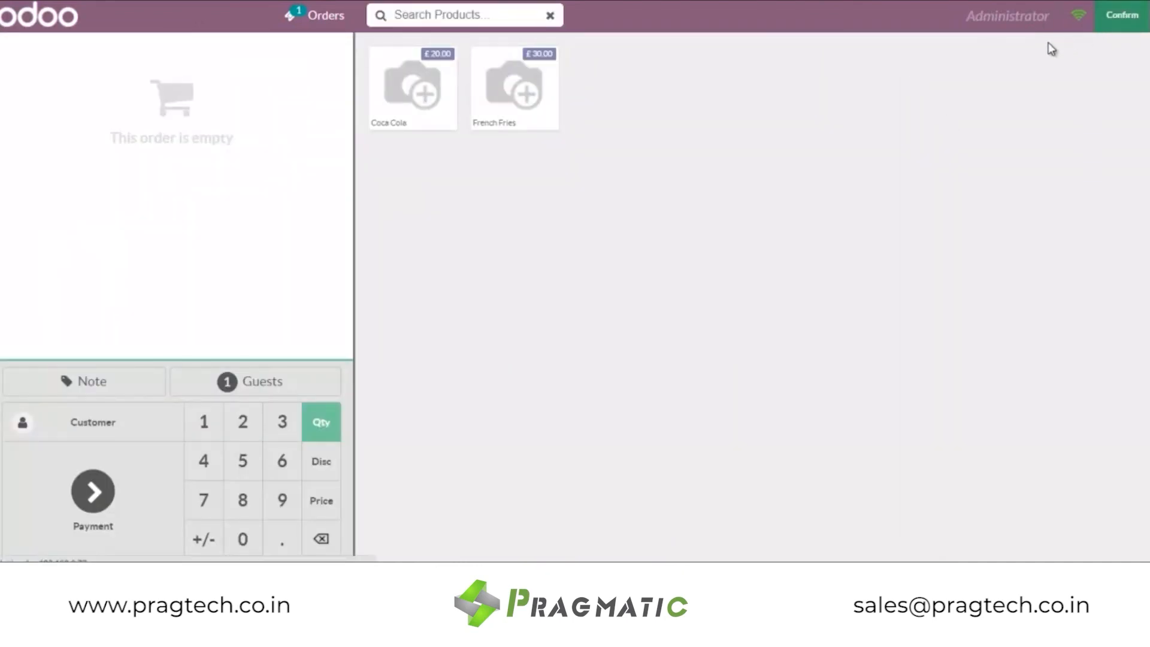
pyautogui.click(1126, 17)
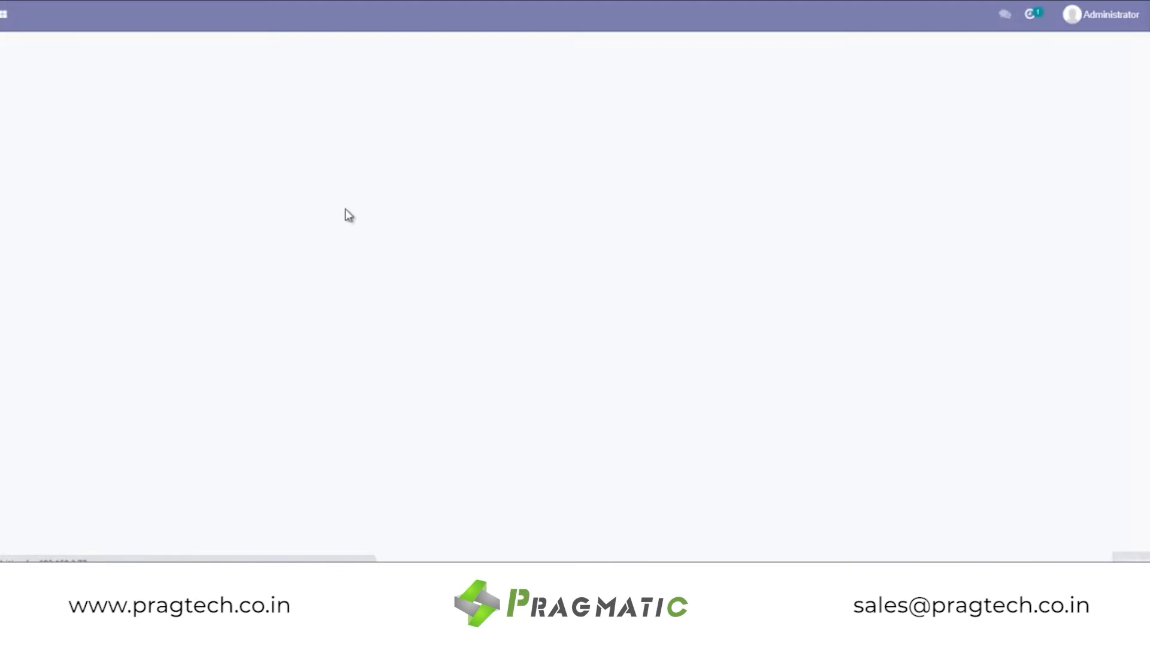
# Step: Return to Hotel Management and view the POS order entries in the folio for room AC-102
pyautogui.click(3, 14)
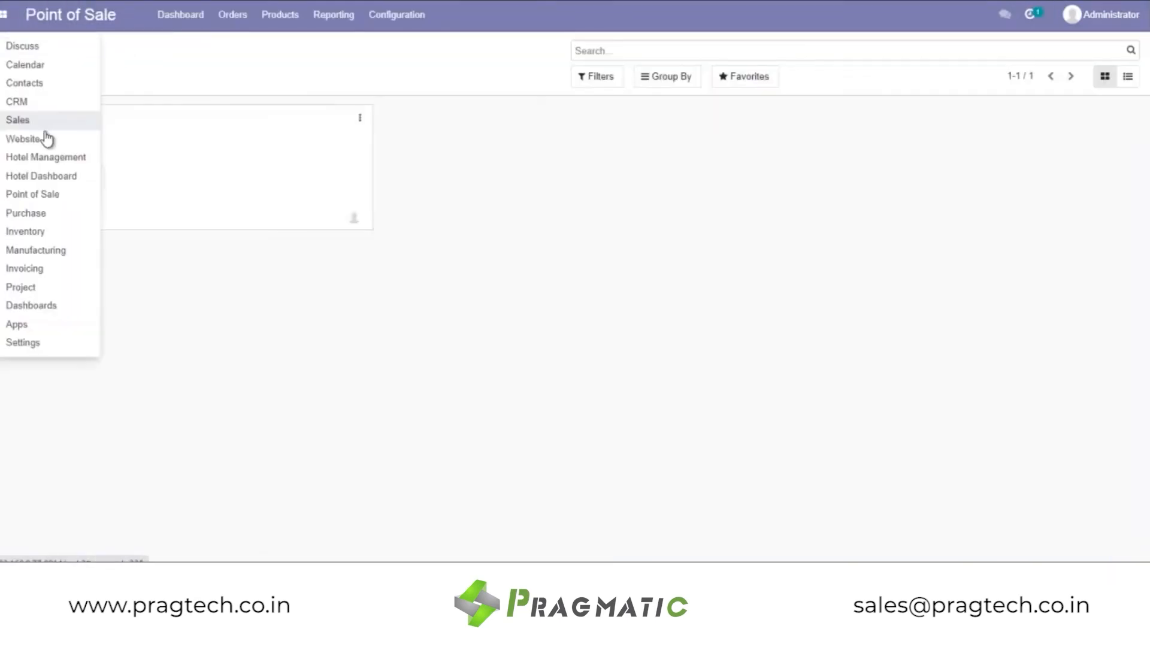
pyautogui.click(46, 157)
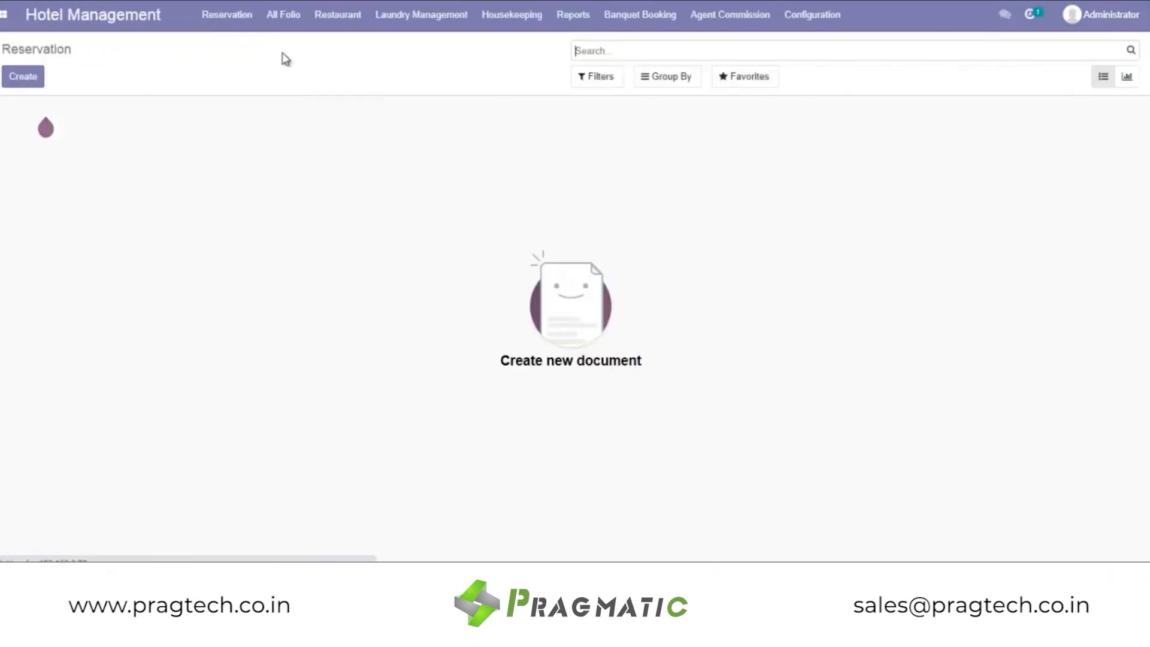
pyautogui.click(285, 17)
pyautogui.click(290, 46)
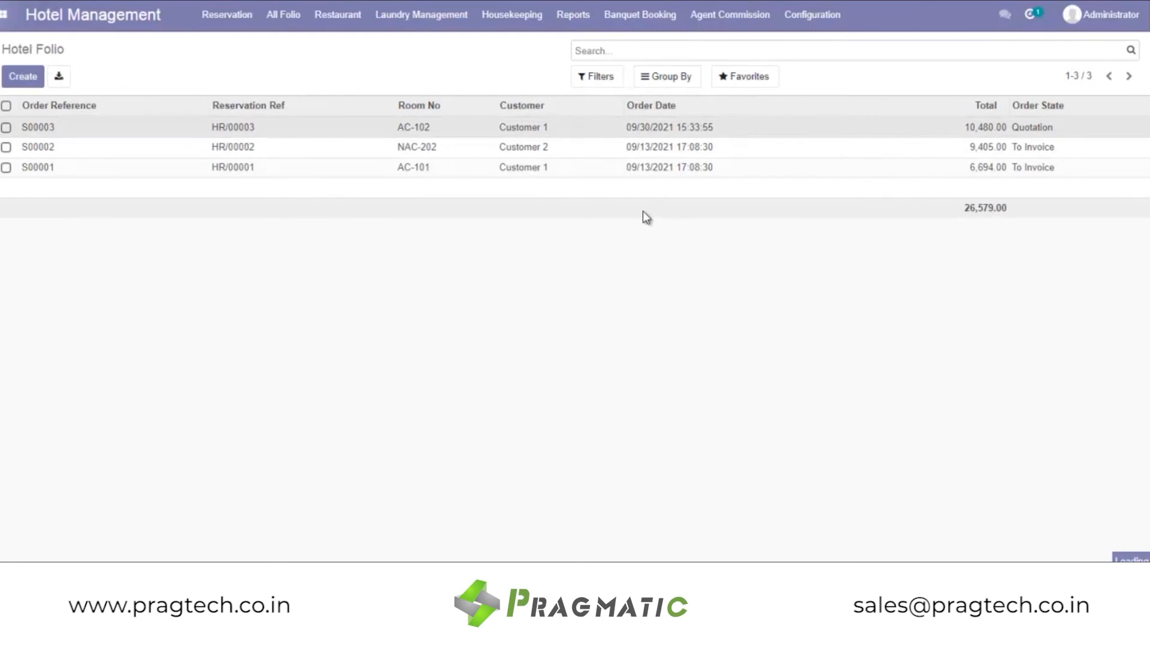
pyautogui.click(730, 233)
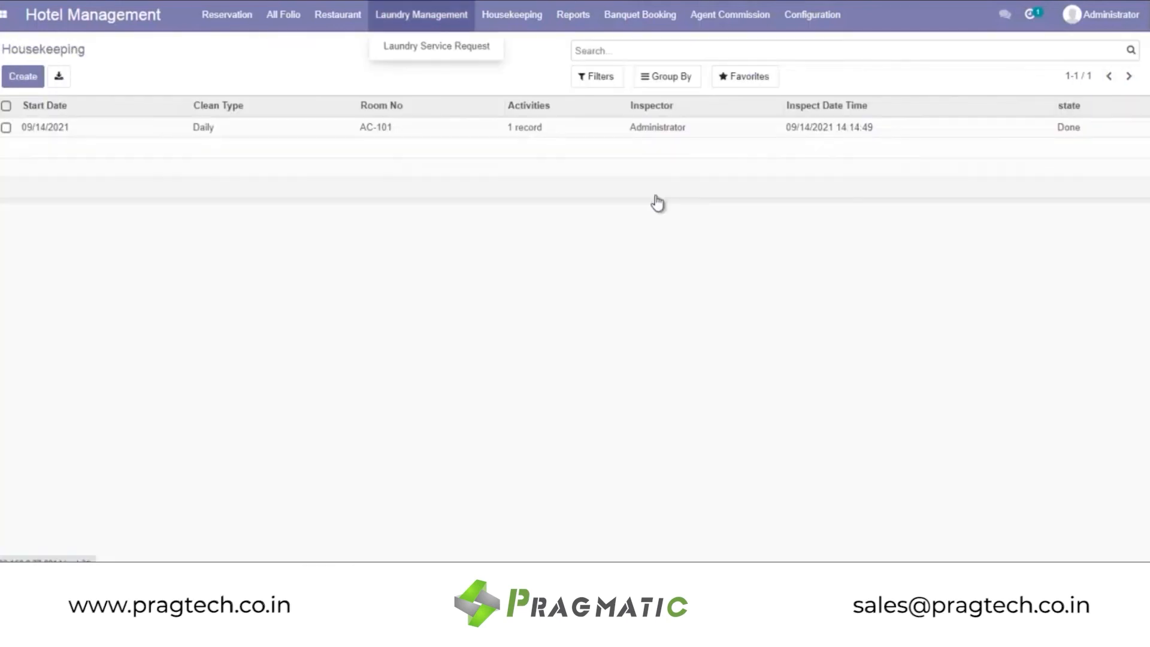
# Step: Open the housekeeping records and review the daily cleaning entry for room AC-101
pyautogui.click(511, 24)
pyautogui.click(527, 47)
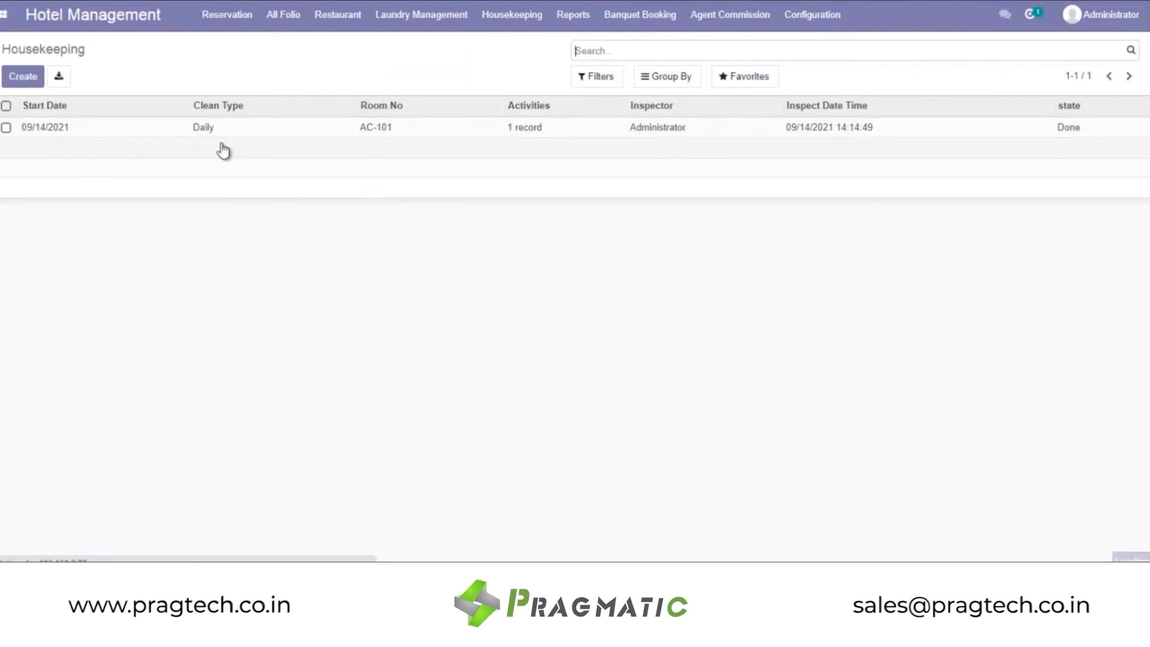
pyautogui.click(39, 128)
pyautogui.click(17, 76)
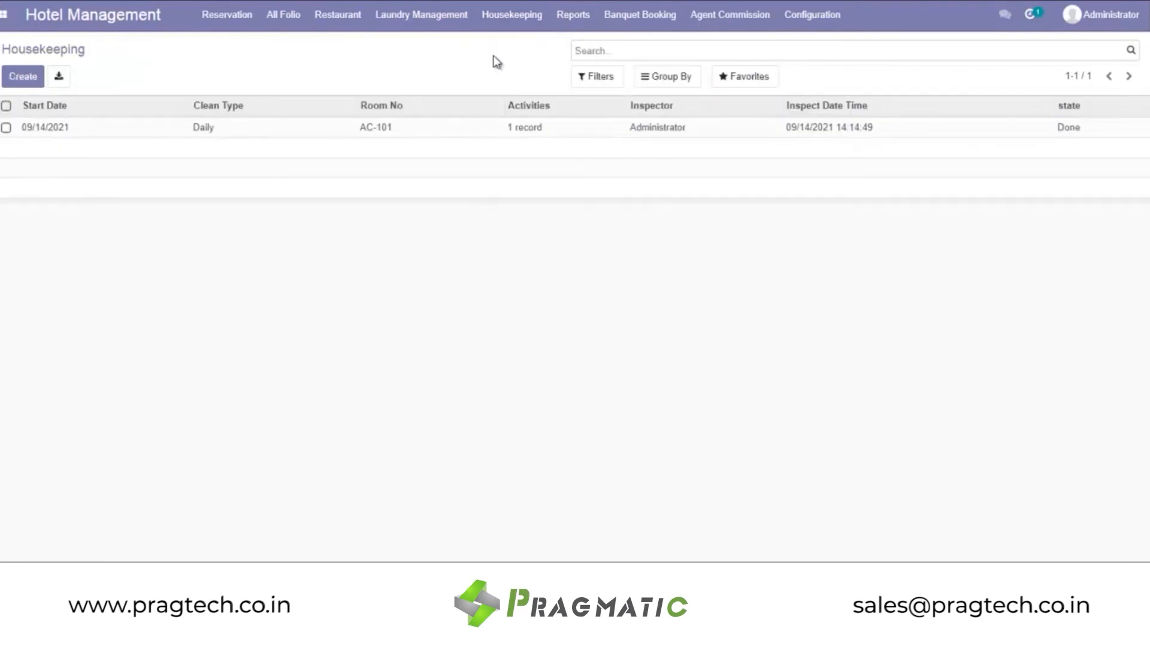
# Step: Open repair request RPR/2021/00003 for room AC-102 and examine the details of its Tube lights product line
pyautogui.click(512, 16)
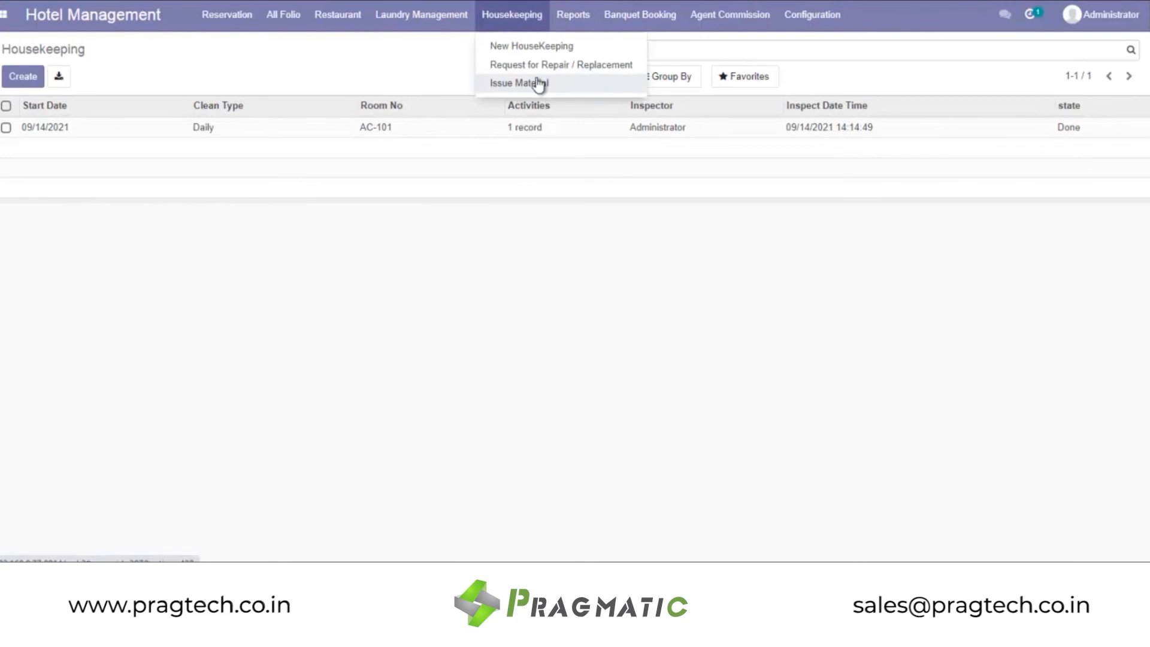
pyautogui.click(566, 66)
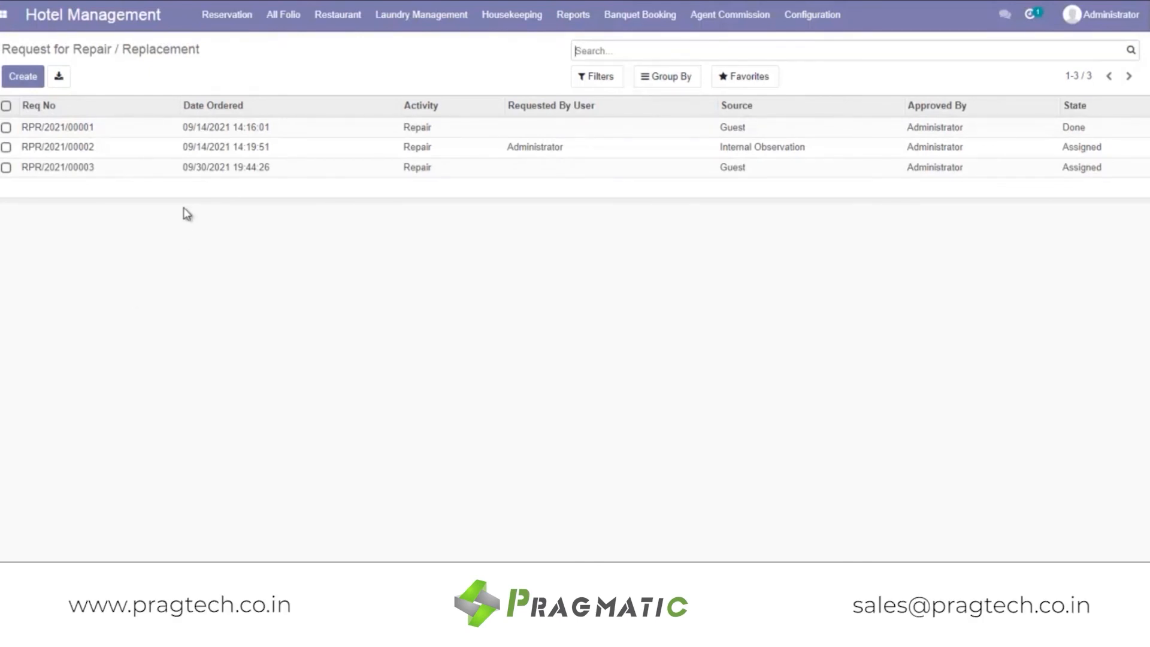
pyautogui.click(58, 170)
pyautogui.click(16, 76)
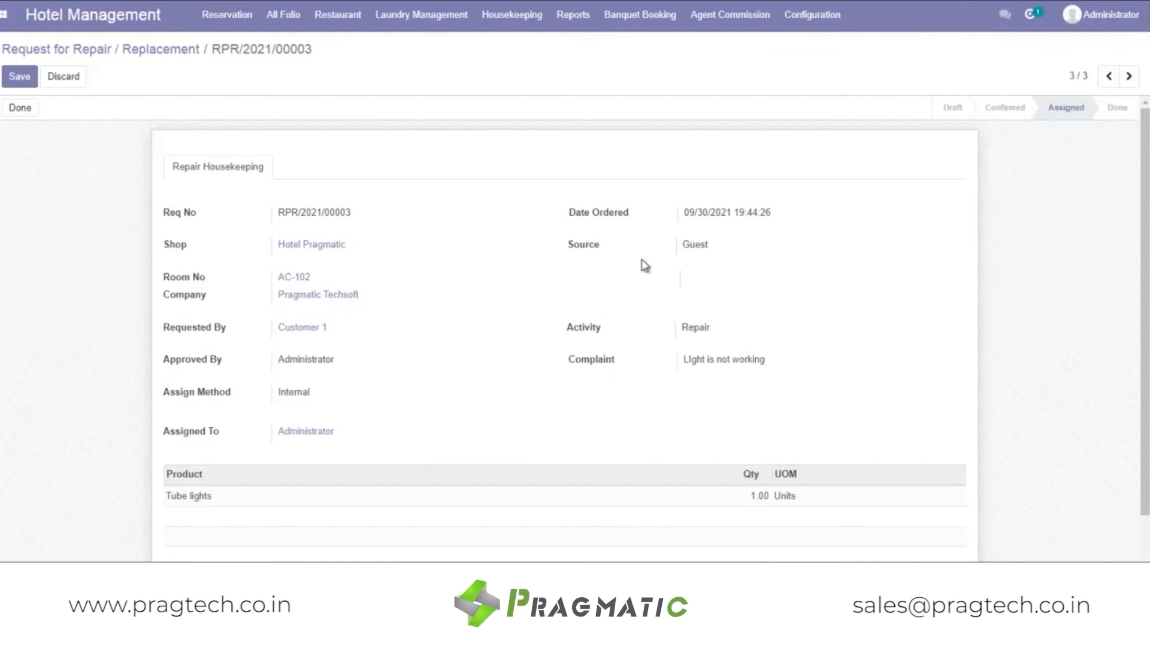
pyautogui.click(195, 502)
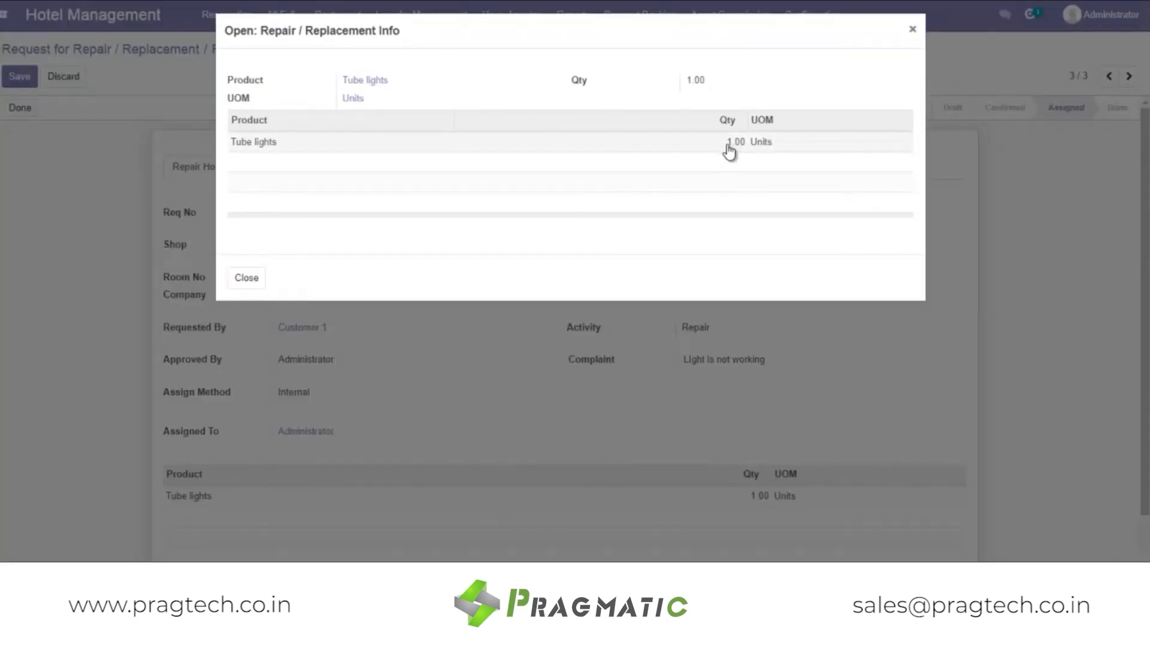
pyautogui.click(247, 278)
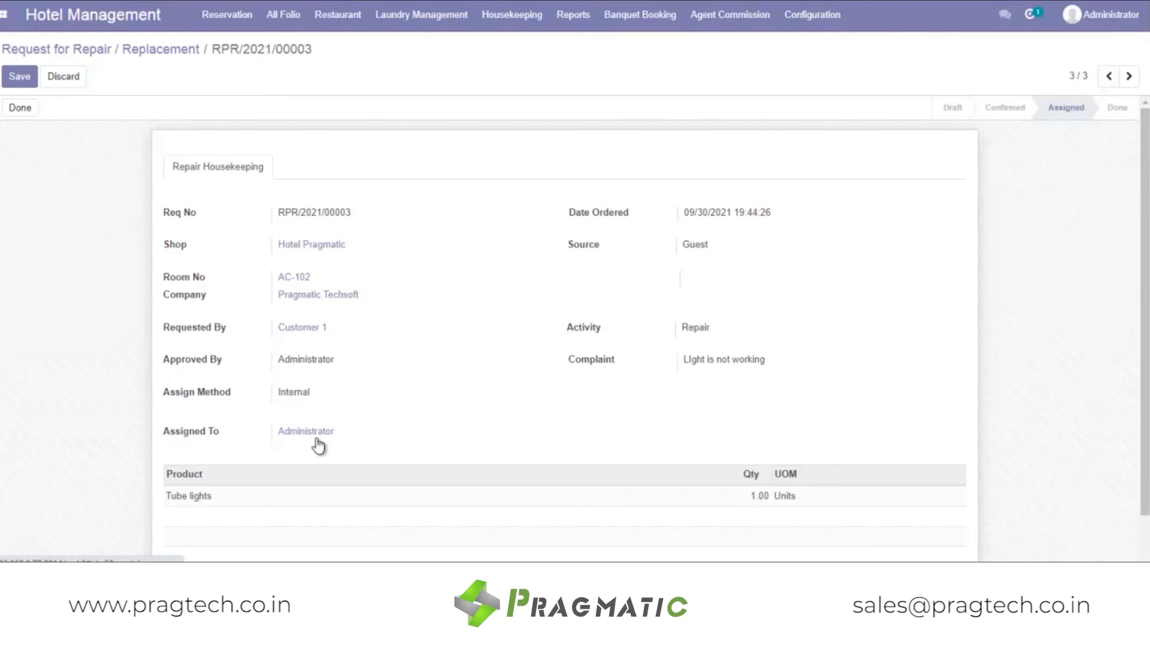
# Step: Create and save a material issue slip for request RPR/2021/00003, keeping WH/Stock as source and Consume Product as destination for the tube lights
pyautogui.click(511, 22)
pyautogui.click(527, 82)
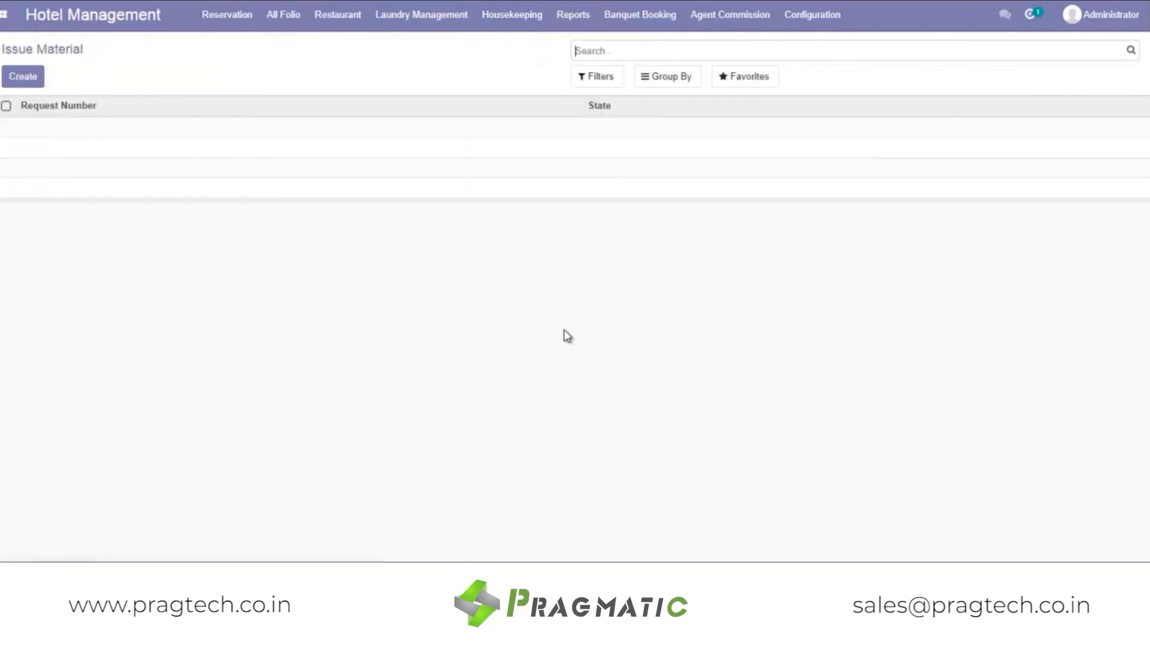
pyautogui.click(22, 76)
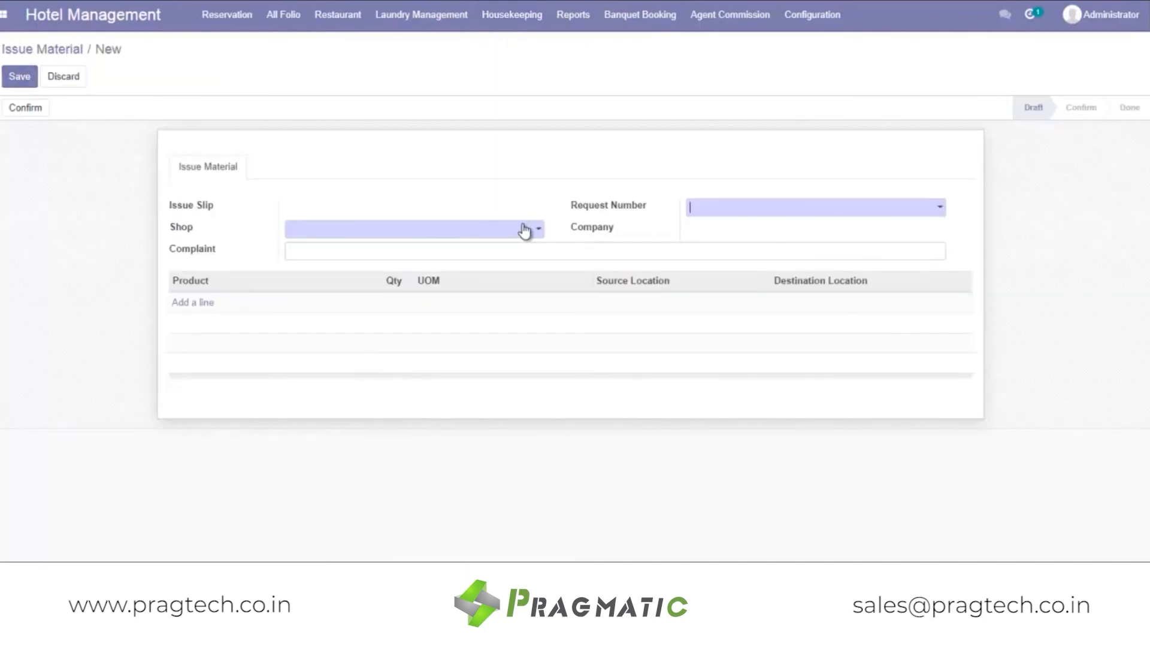
pyautogui.click(847, 210)
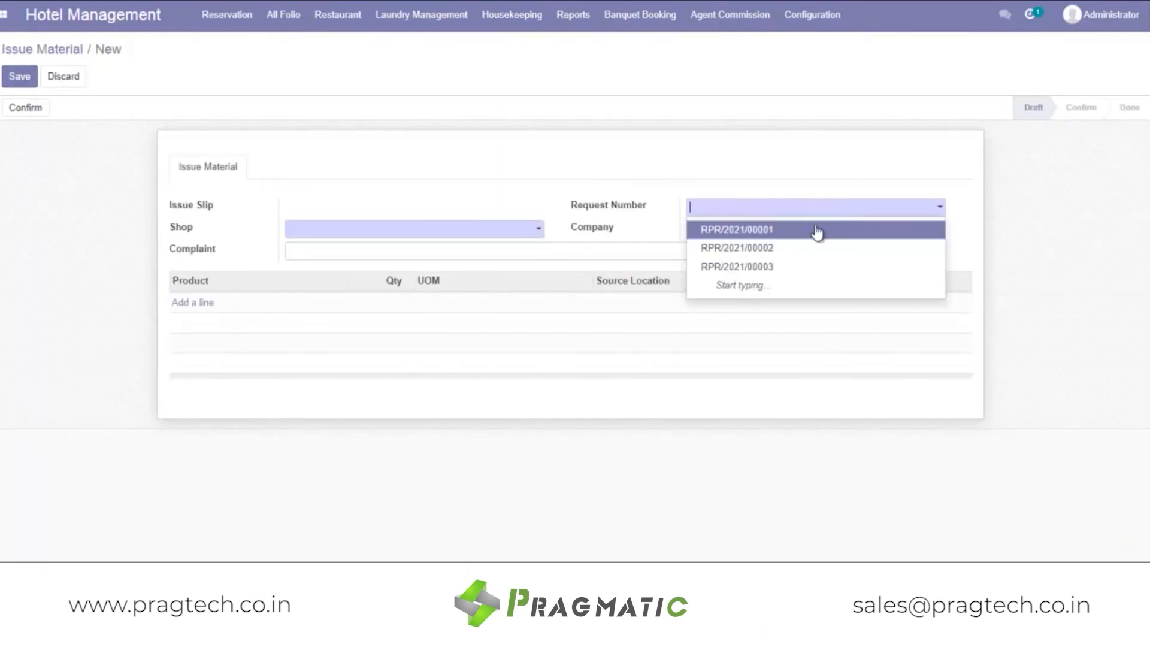
pyautogui.click(803, 274)
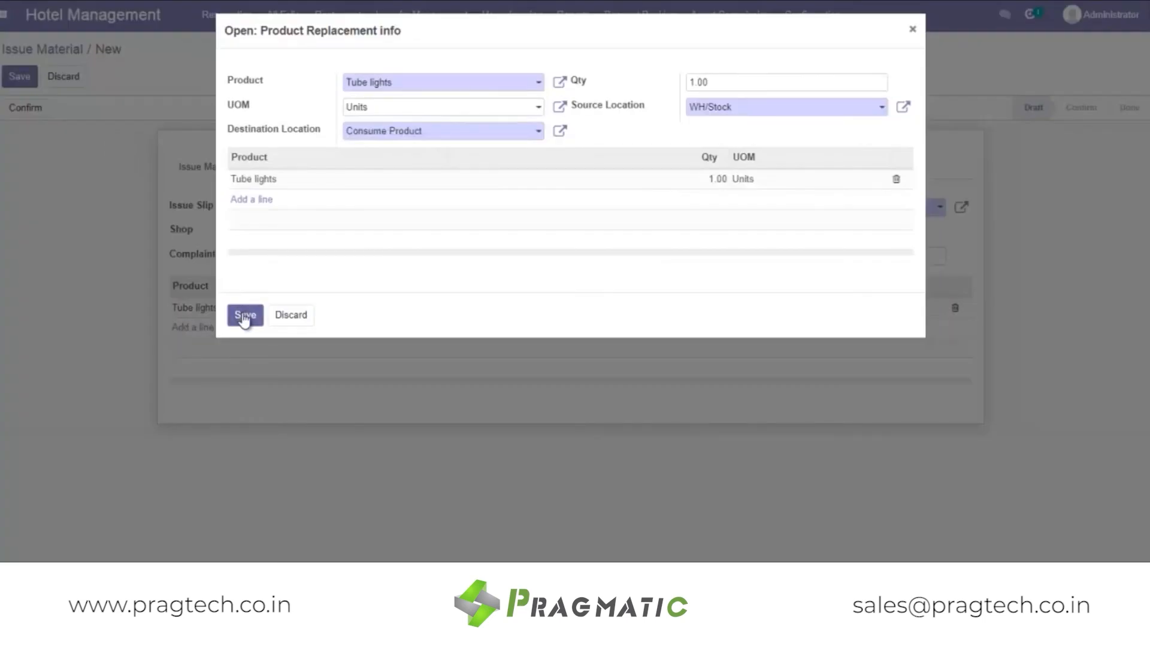
pyautogui.click(243, 318)
pyautogui.click(19, 76)
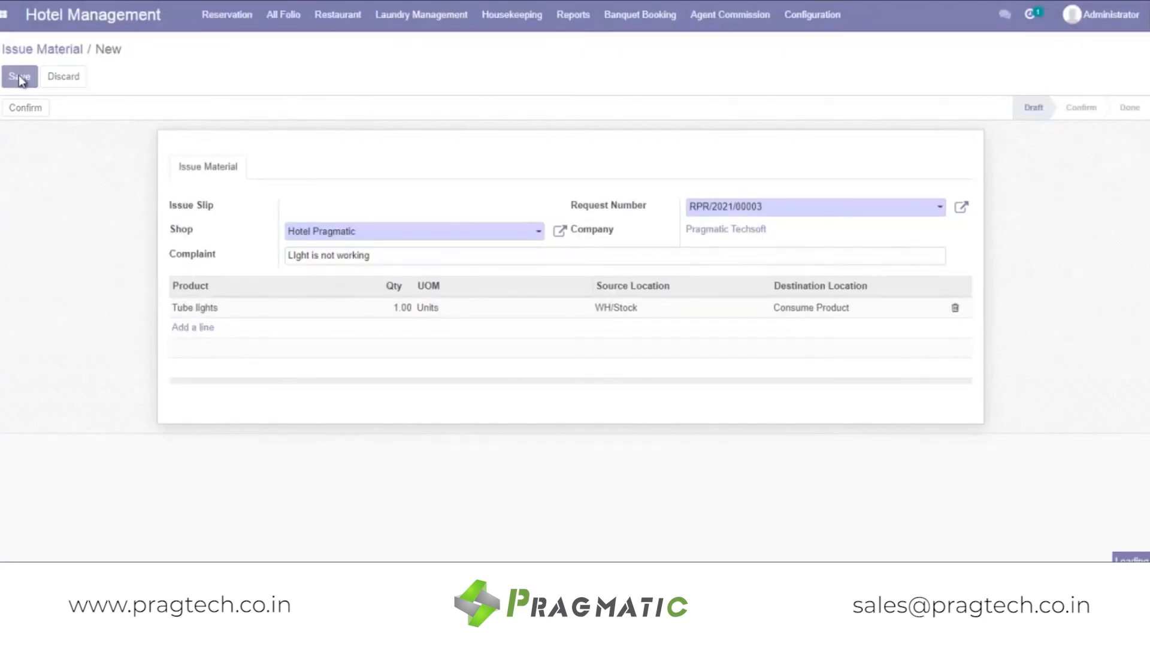
# Step: Confirm the issue slip with Partner Locations/Customers as the tube lights' destination location and mark it done
pyautogui.click(25, 110)
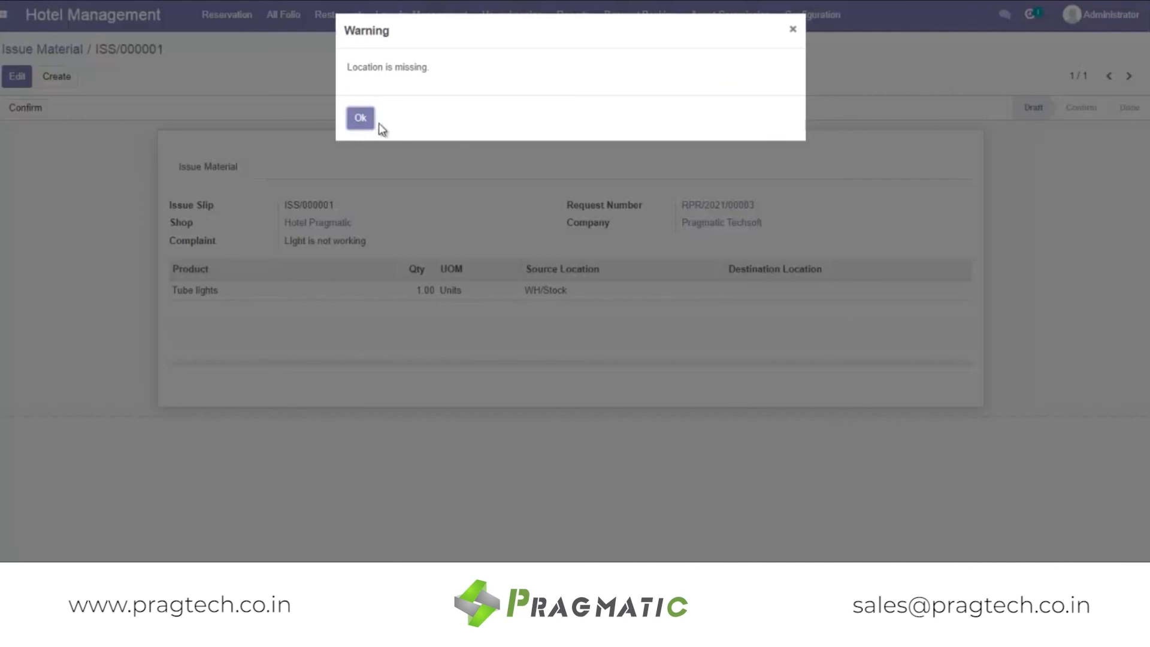
pyautogui.click(362, 119)
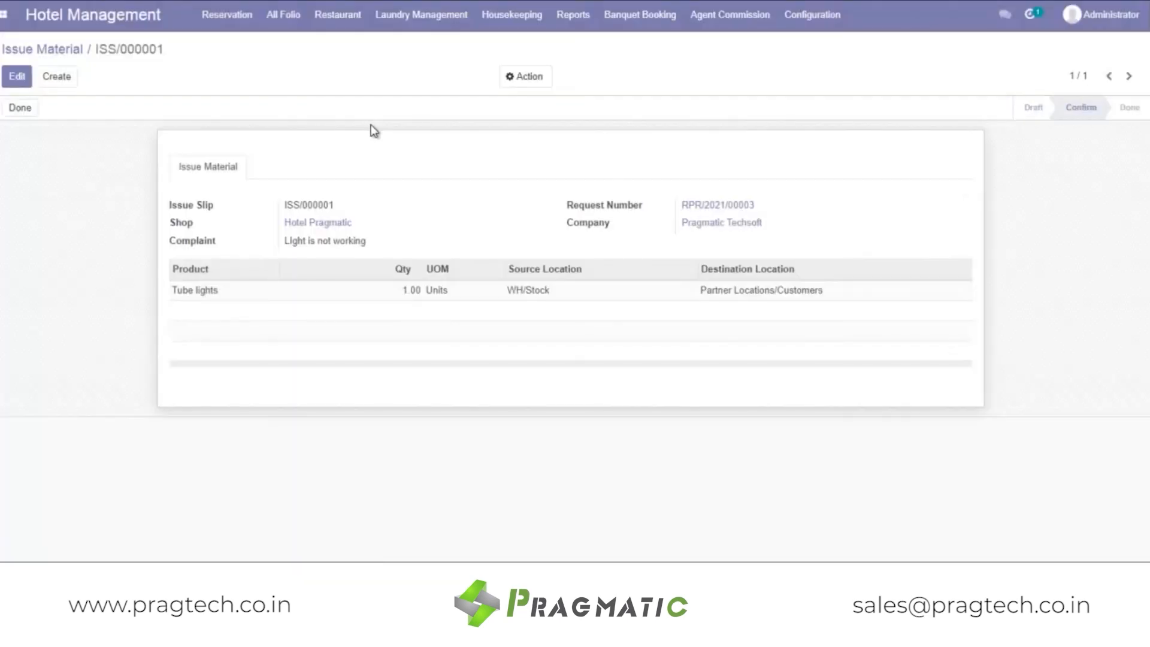
pyautogui.click(23, 108)
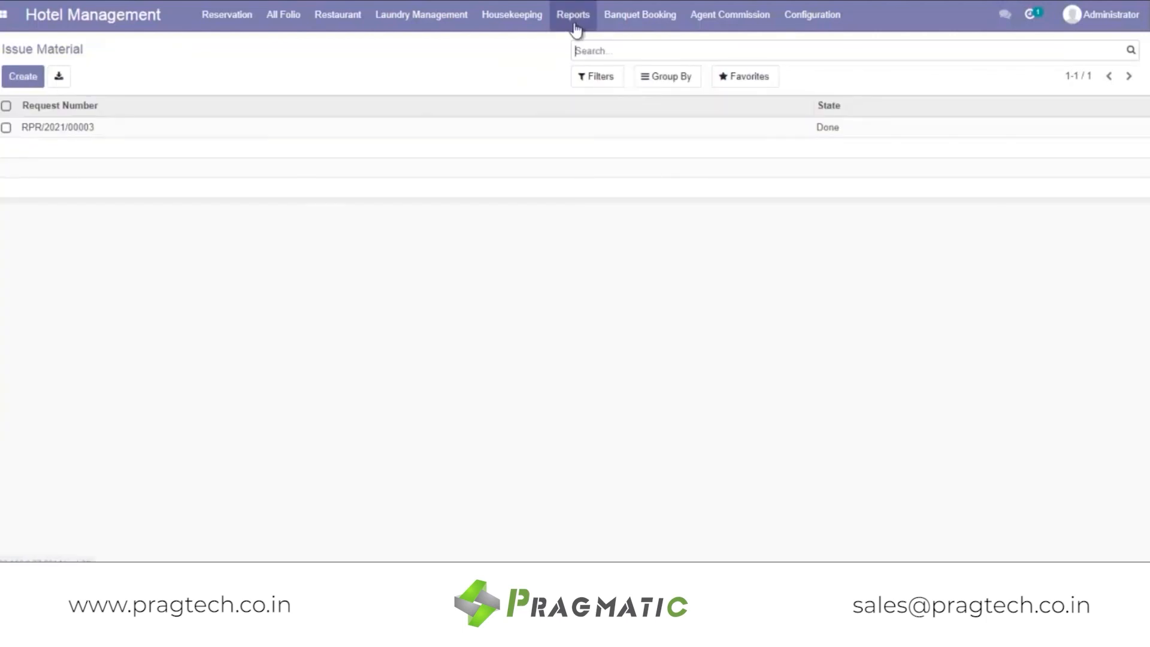
pyautogui.click(573, 22)
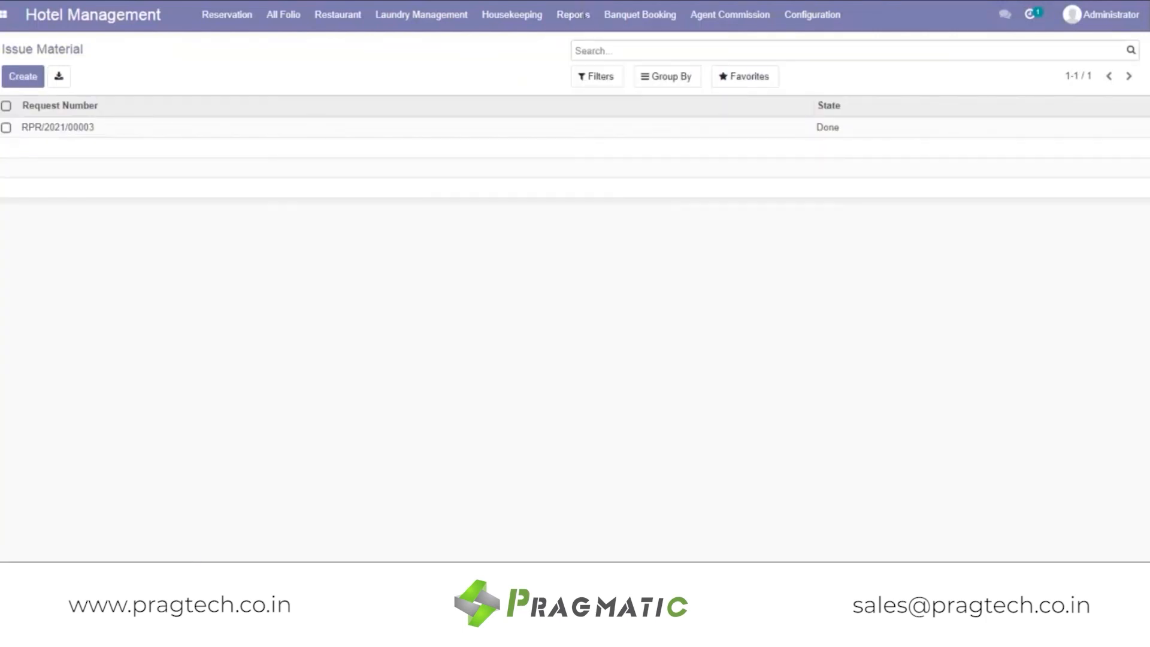
pyautogui.click(591, 27)
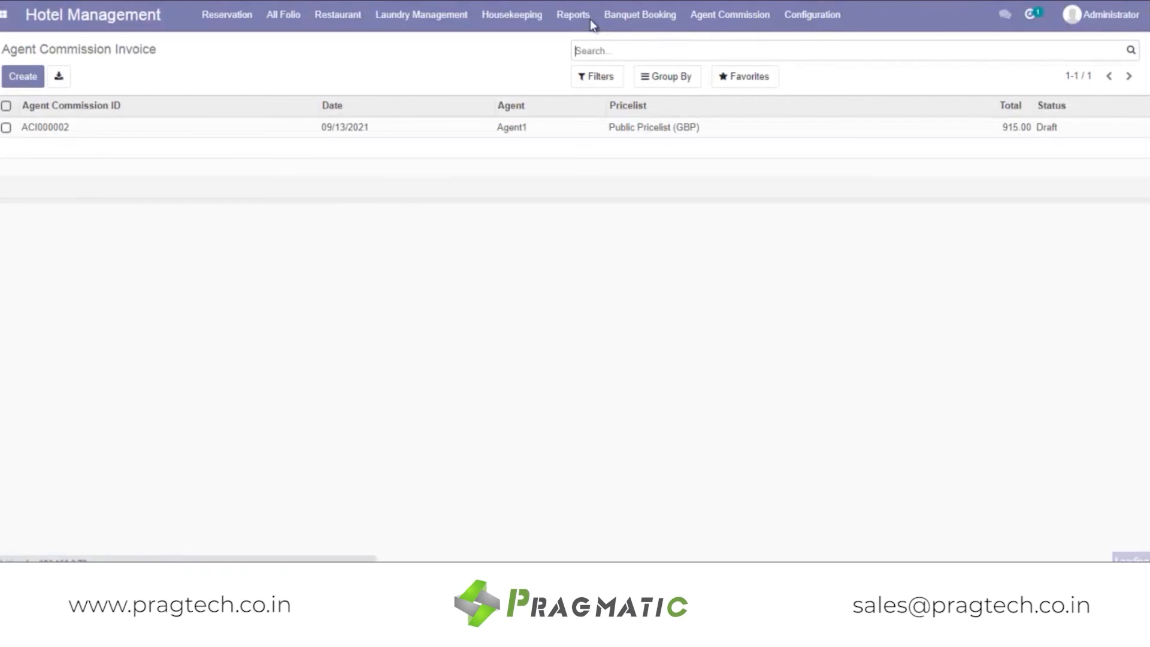
# Step: Create an agent commission invoice for Agent1 with expense account 751000 Commission expenses, then save and confirm it
pyautogui.hotkey('alt', 'c')
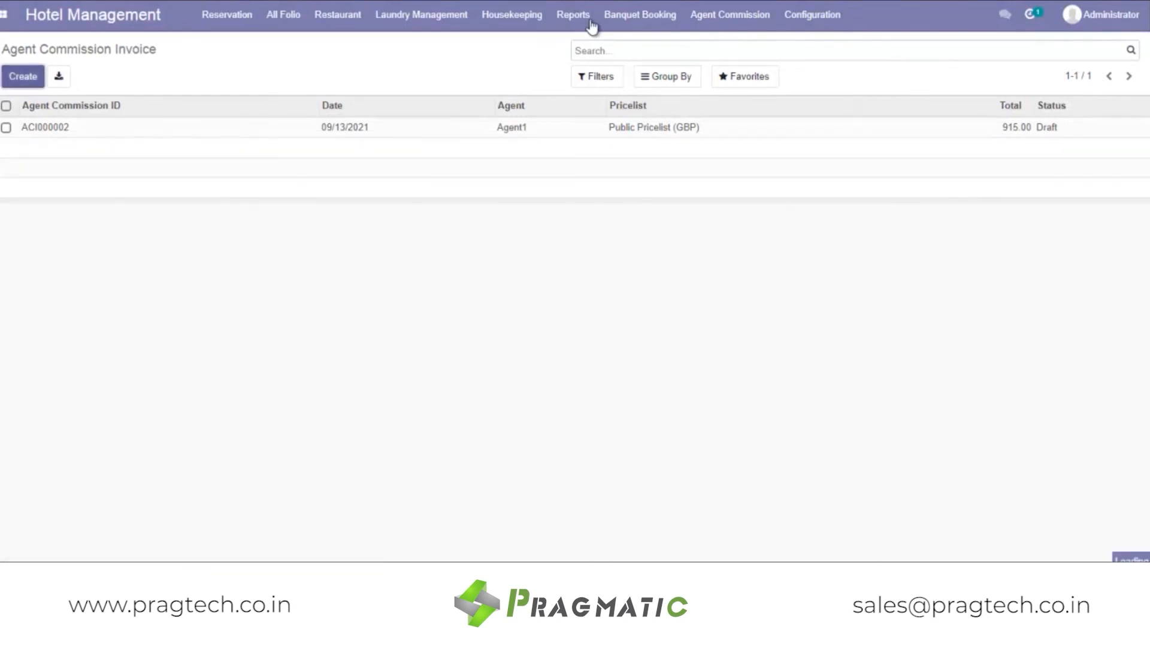
pyautogui.press('Tab')
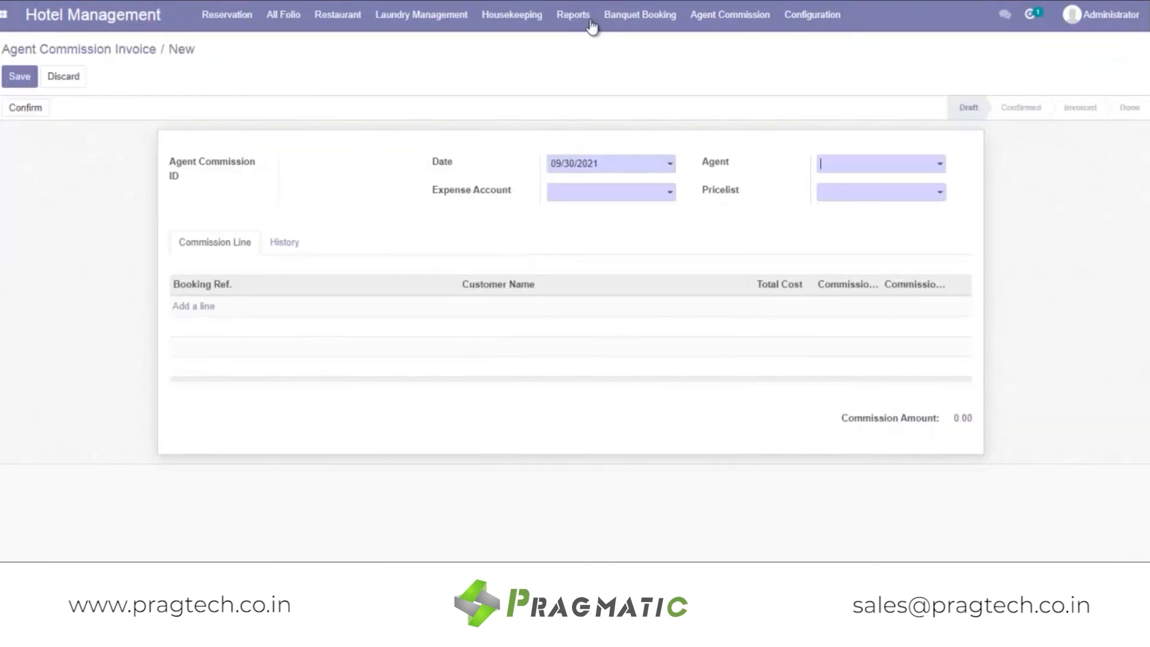
pyautogui.press('Return')
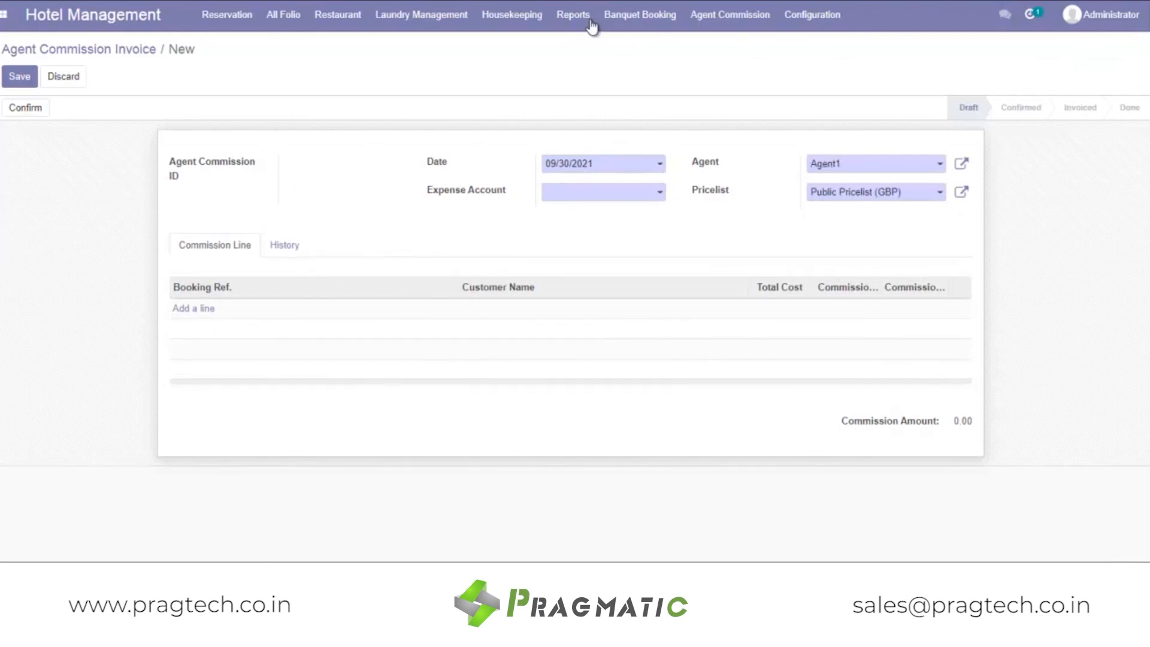
pyautogui.press('Tab')
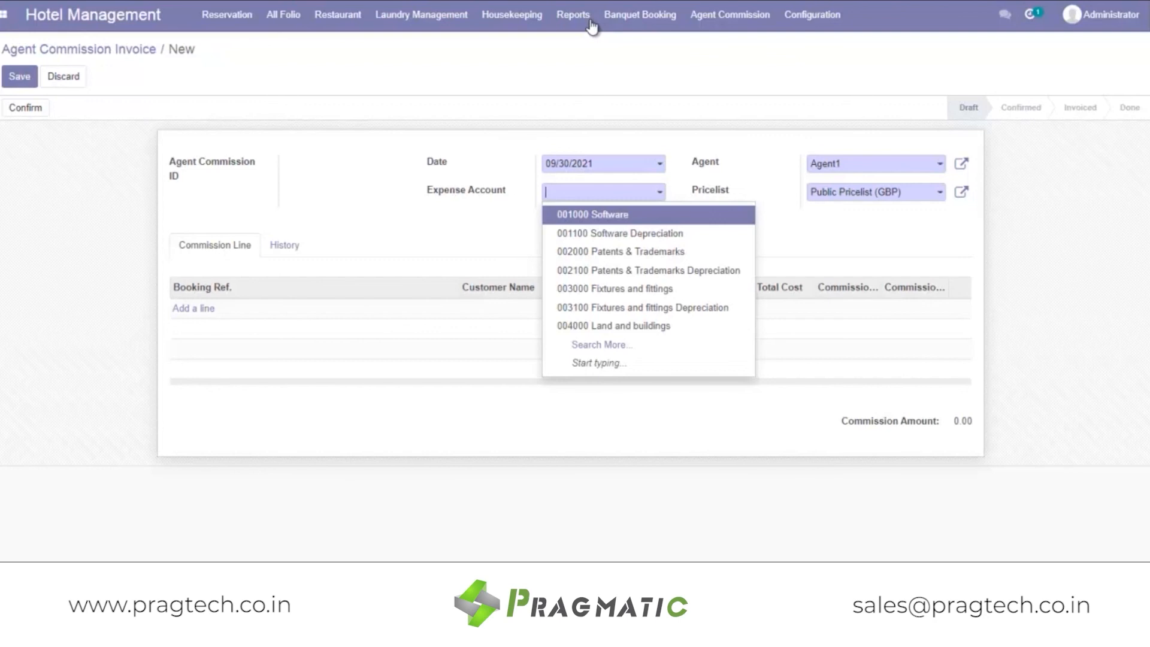
pyautogui.write('comm')
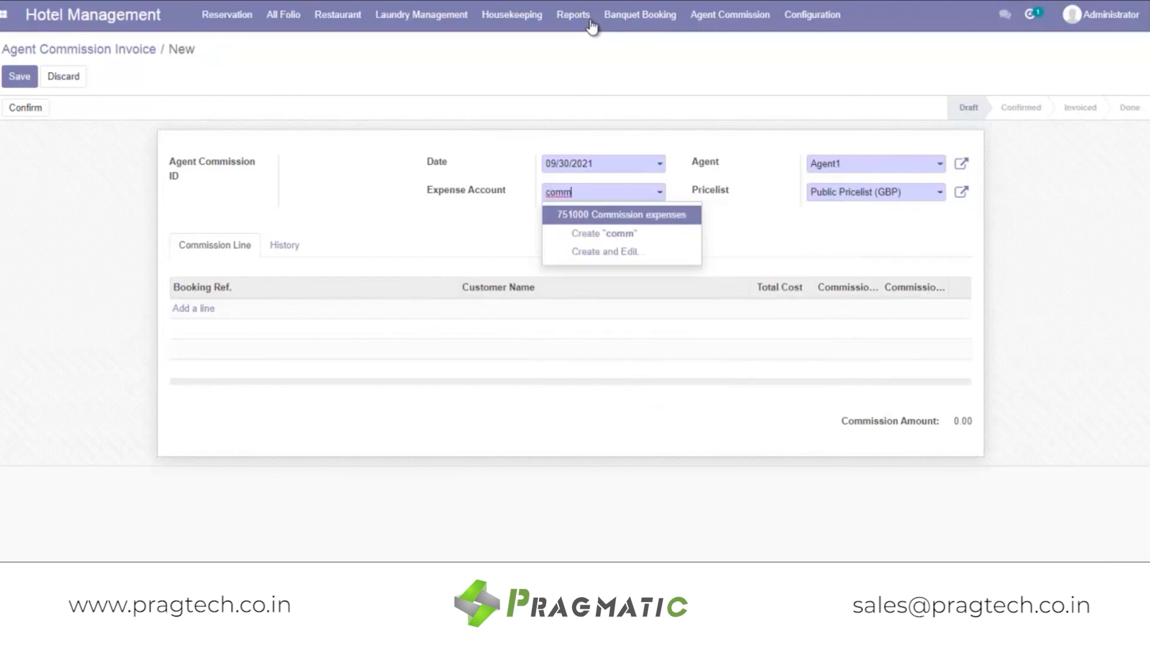
pyautogui.press('Return')
pyautogui.hotkey('alt', 's')
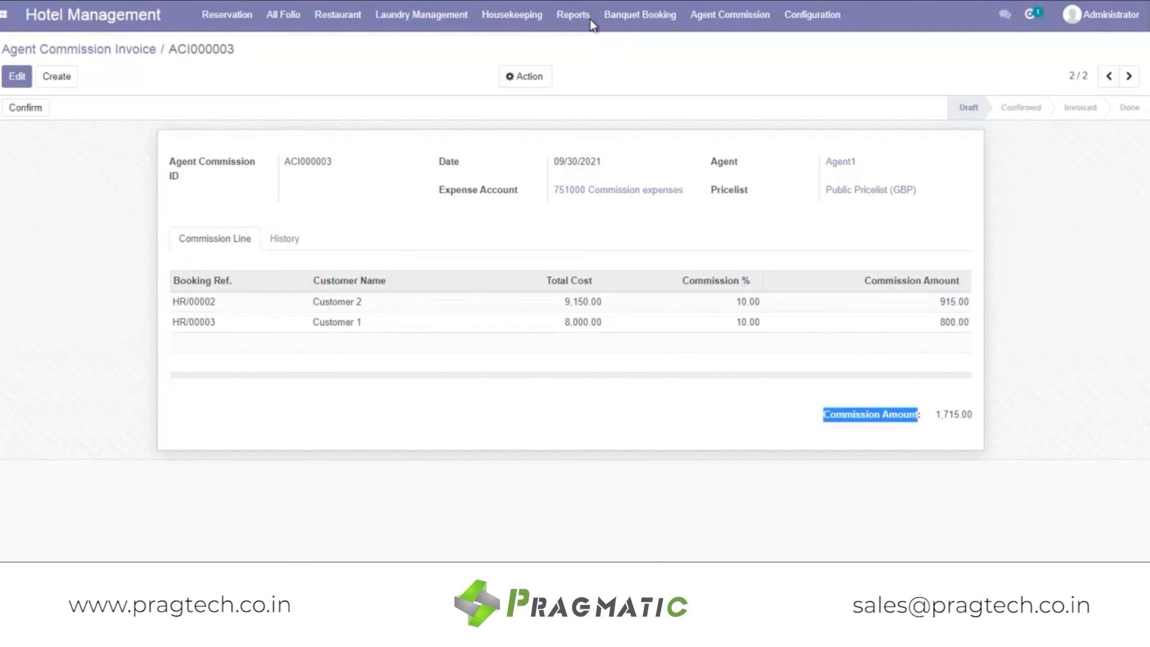
pyautogui.click(25, 108)
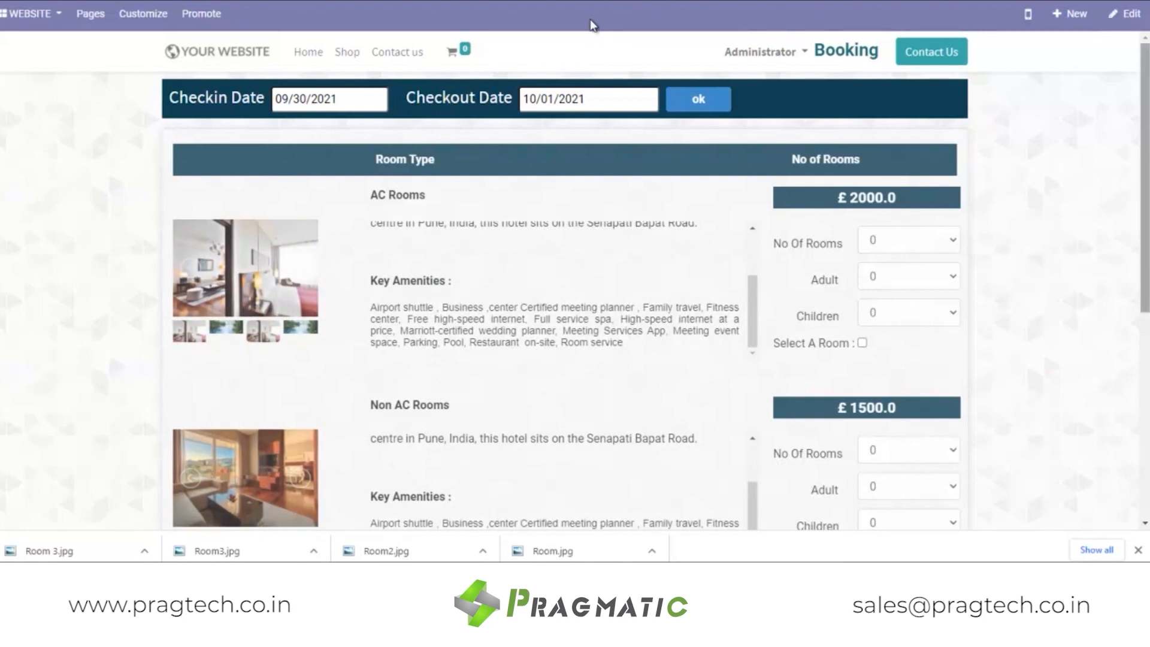
# Step: On the website's booking page, set the number of AC Rooms to 1, keep adults at 0 and select that room type
pyautogui.scroll(-1, 575, 281)
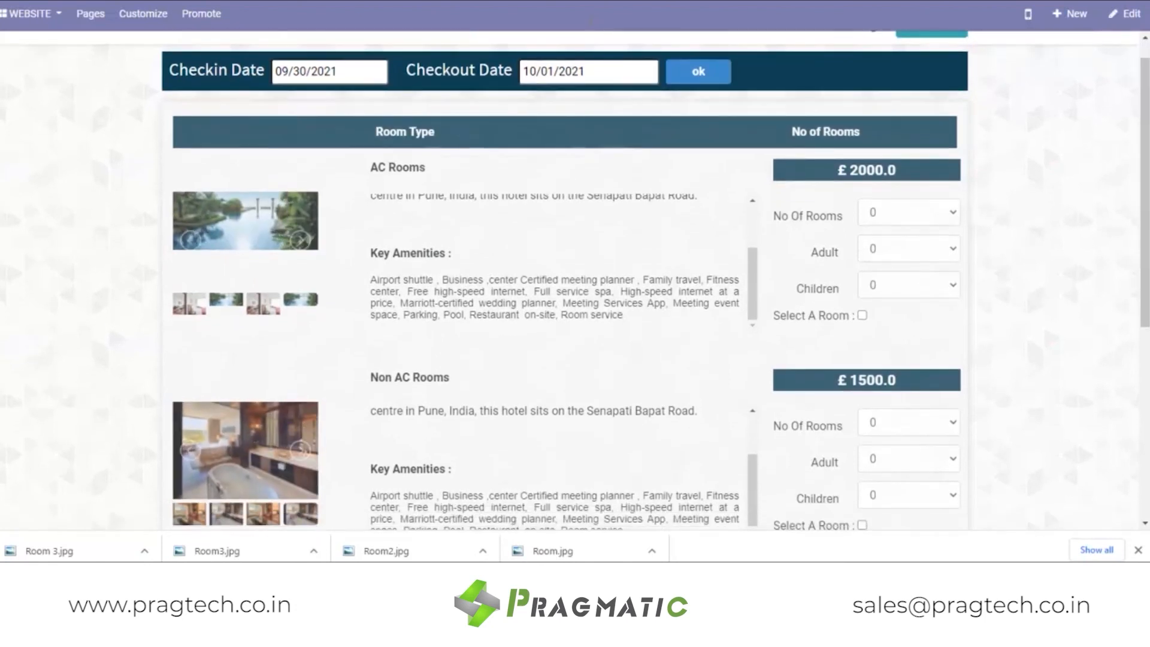
pyautogui.click(909, 213)
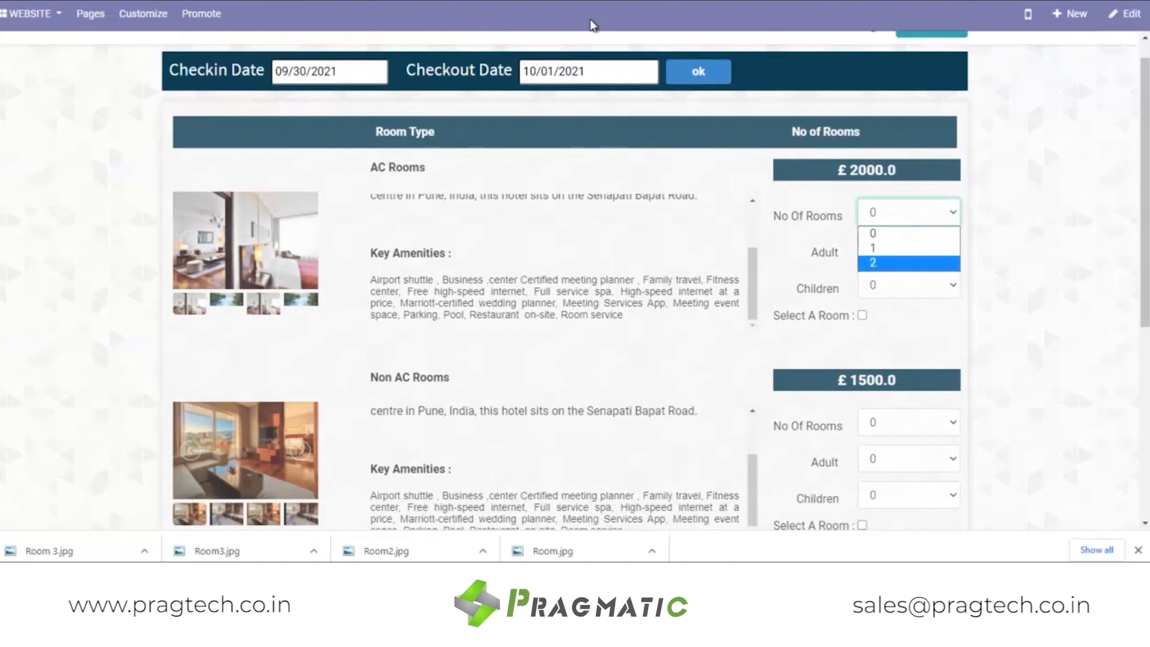
pyautogui.click(909, 247)
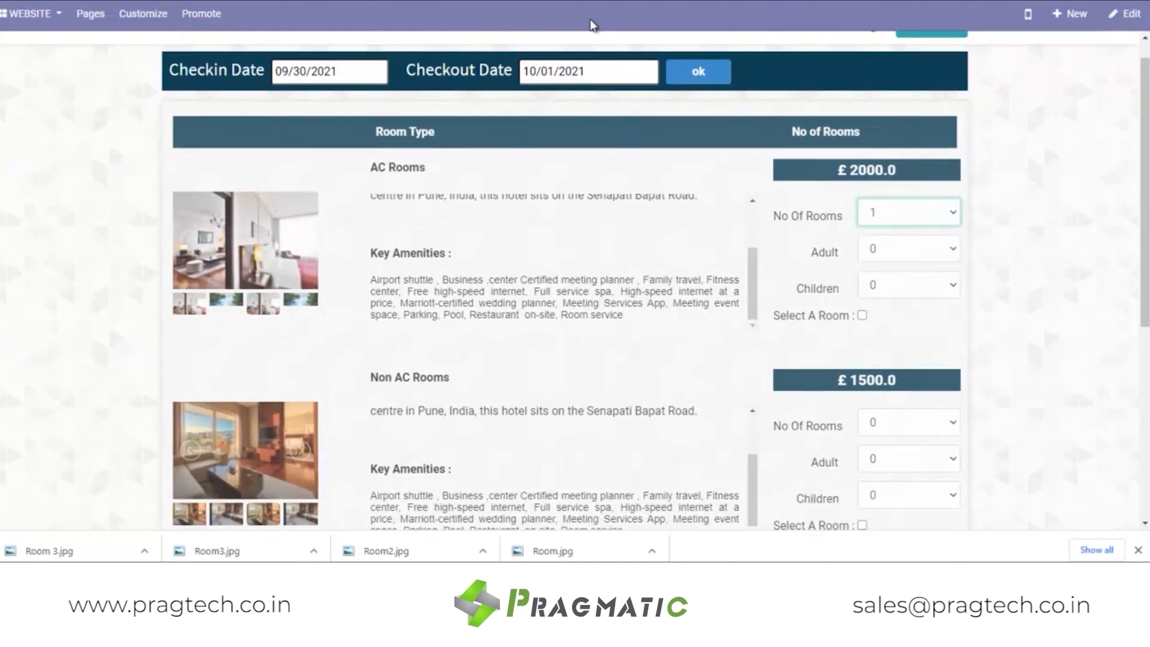
pyautogui.click(908, 249)
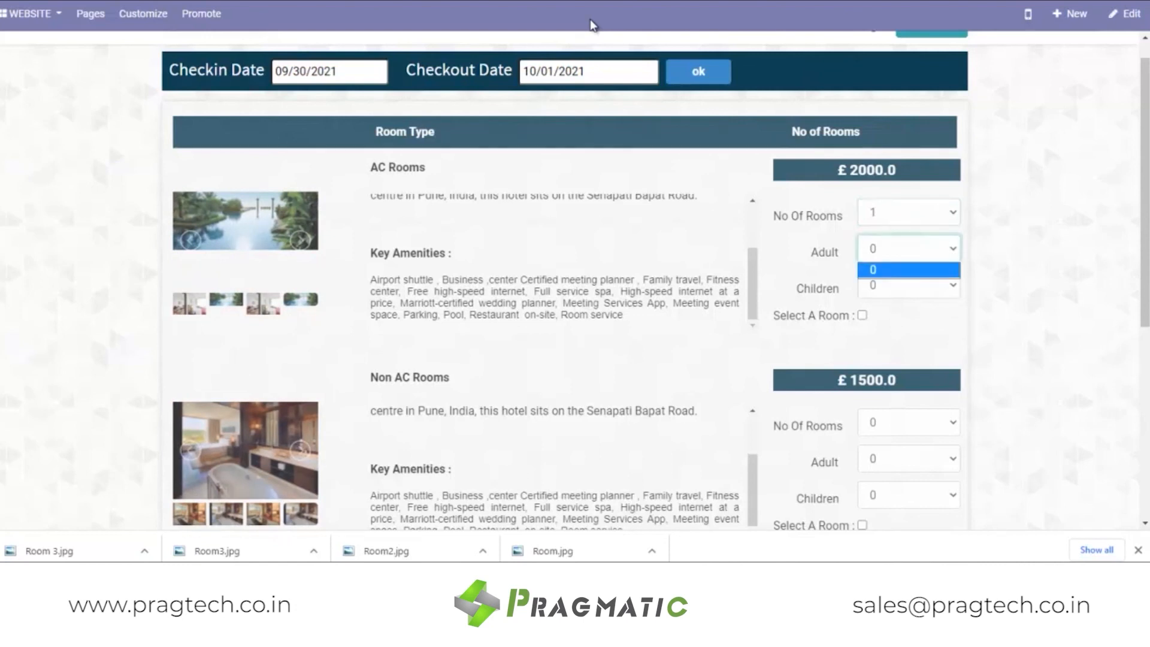
pyautogui.click(908, 270)
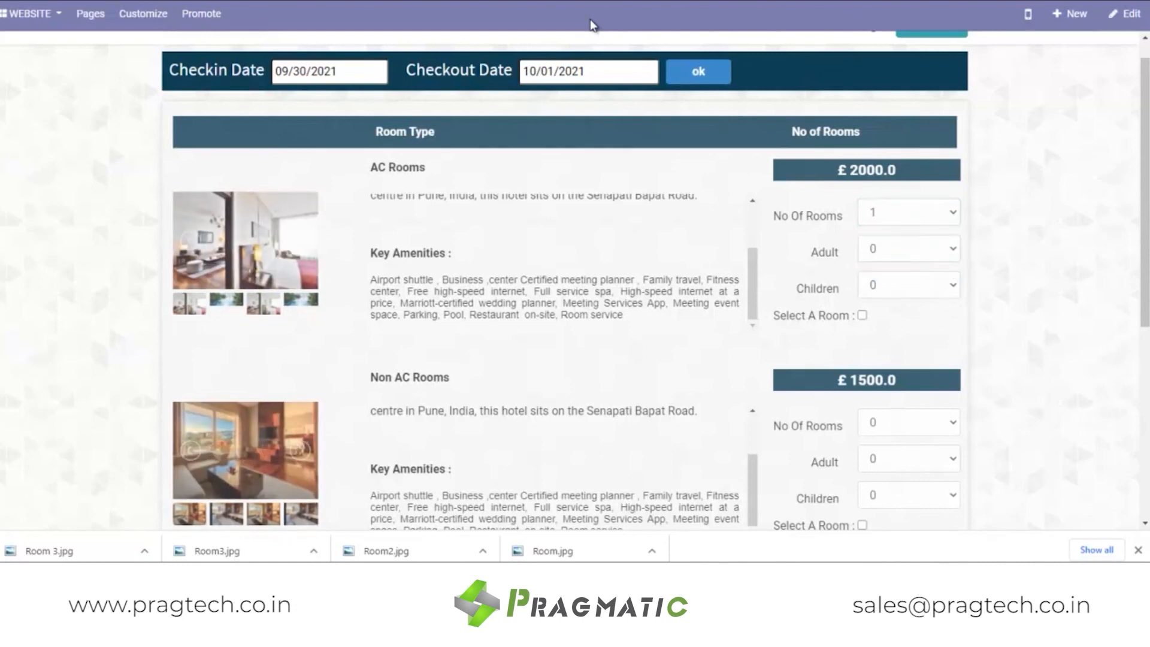
pyautogui.click(909, 459)
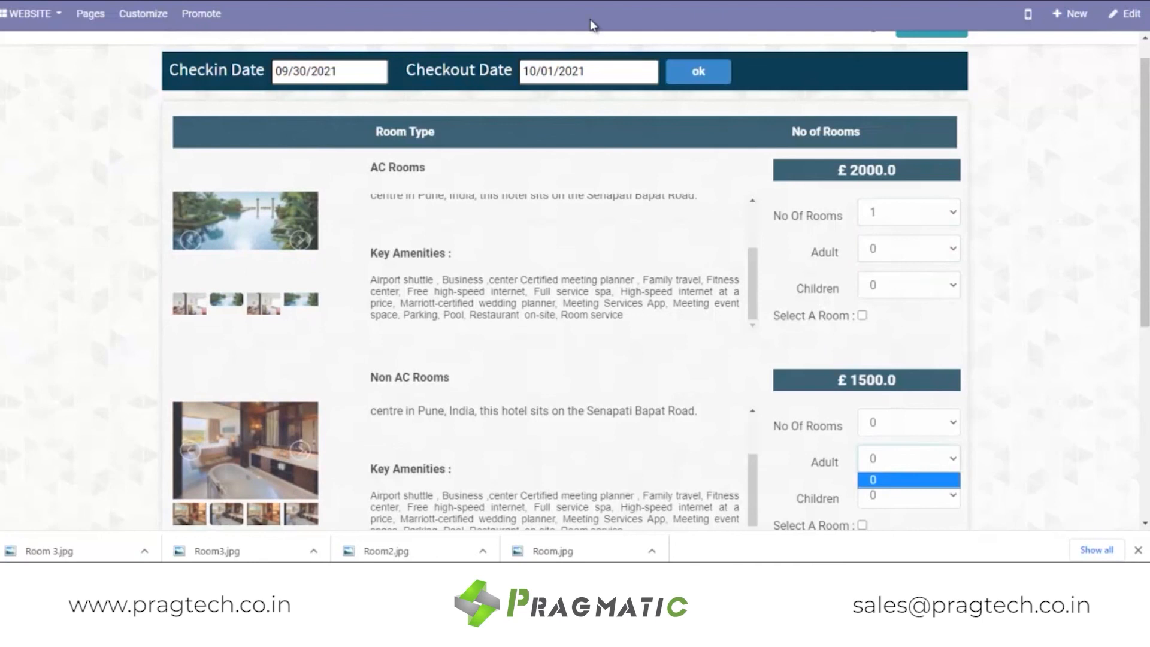
pyautogui.click(908, 480)
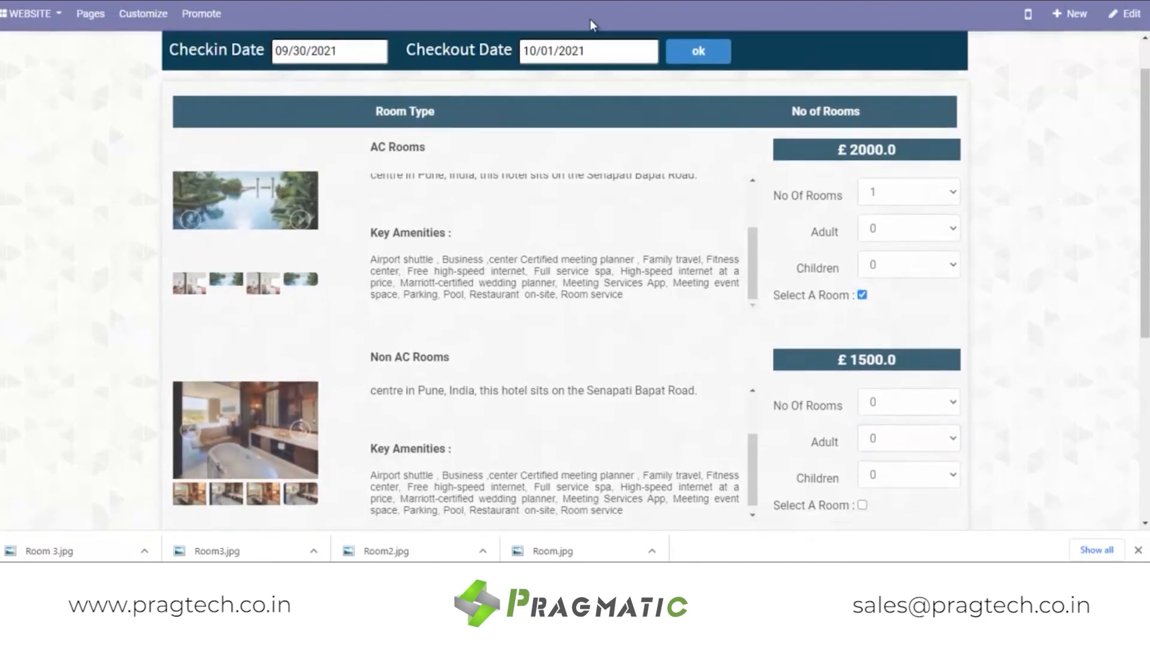
pyautogui.scroll(-10, 590, 24)
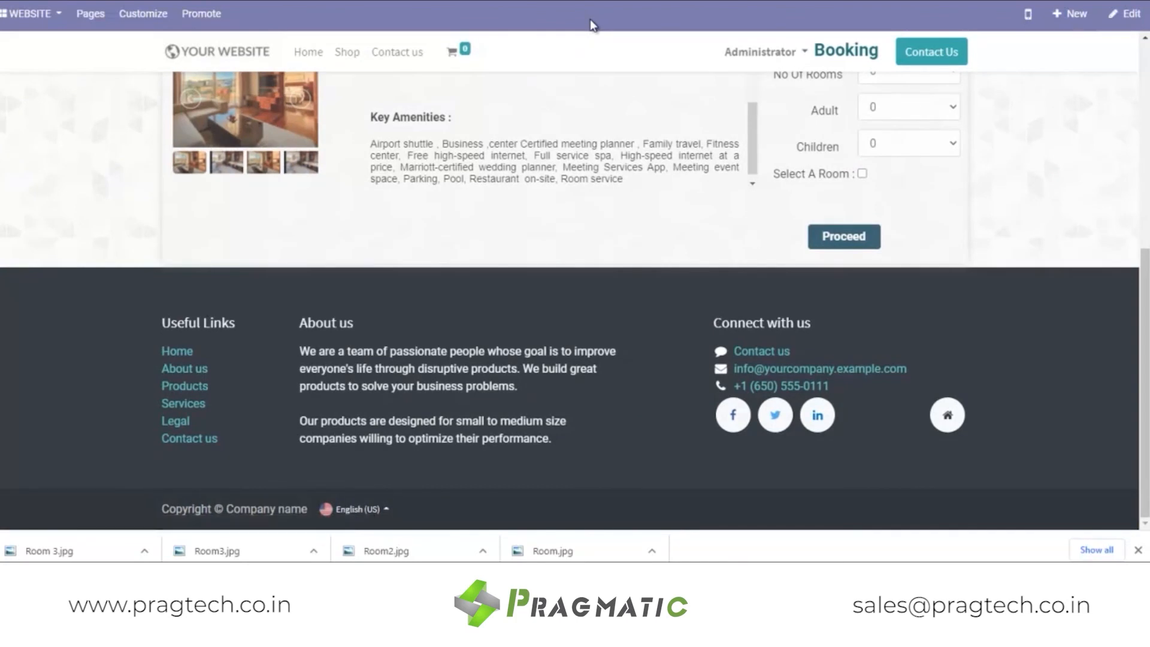
# Step: Proceed to payment from the booking summary, then fill in and confirm the customer's billing name, e-mail, phone and address
pyautogui.scroll(-4, 590, 24)
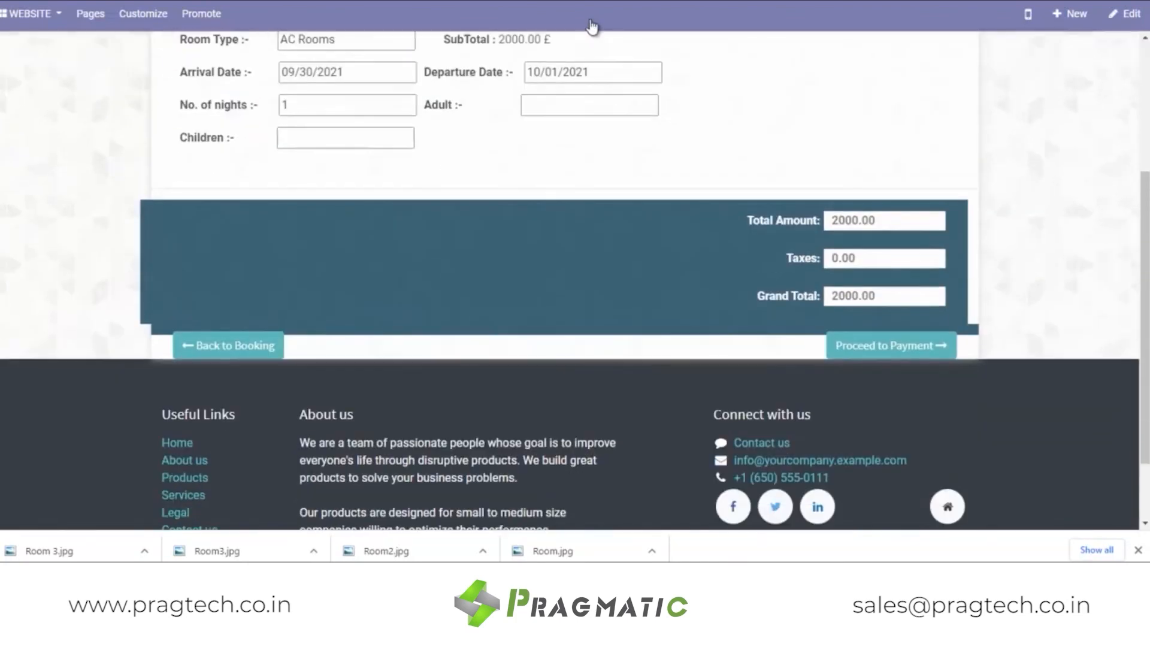
pyautogui.click(891, 346)
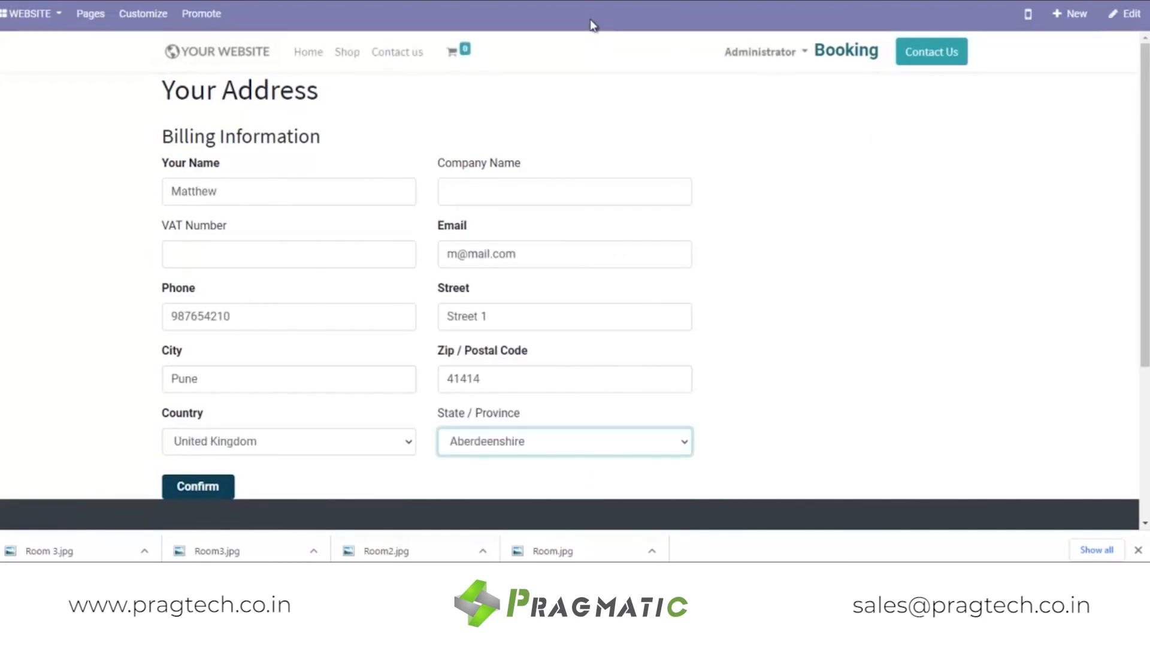
pyautogui.click(199, 487)
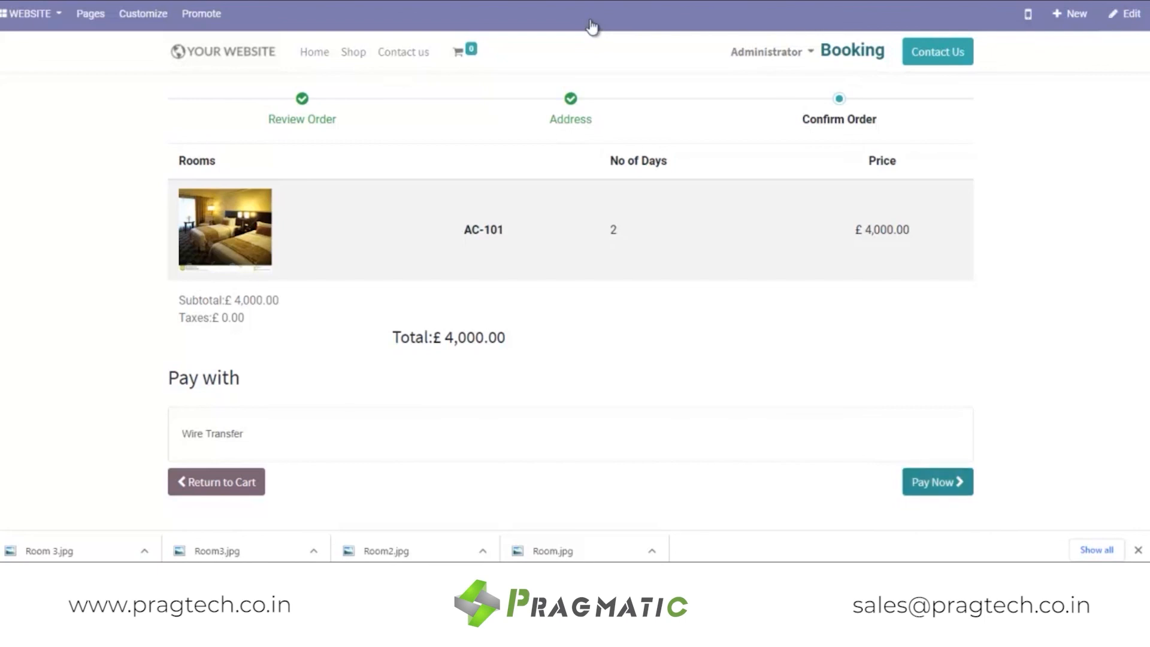
# Step: Submit payment for the two-day AC-101 room booking with Wire Transfer as the payment method
pyautogui.click(938, 482)
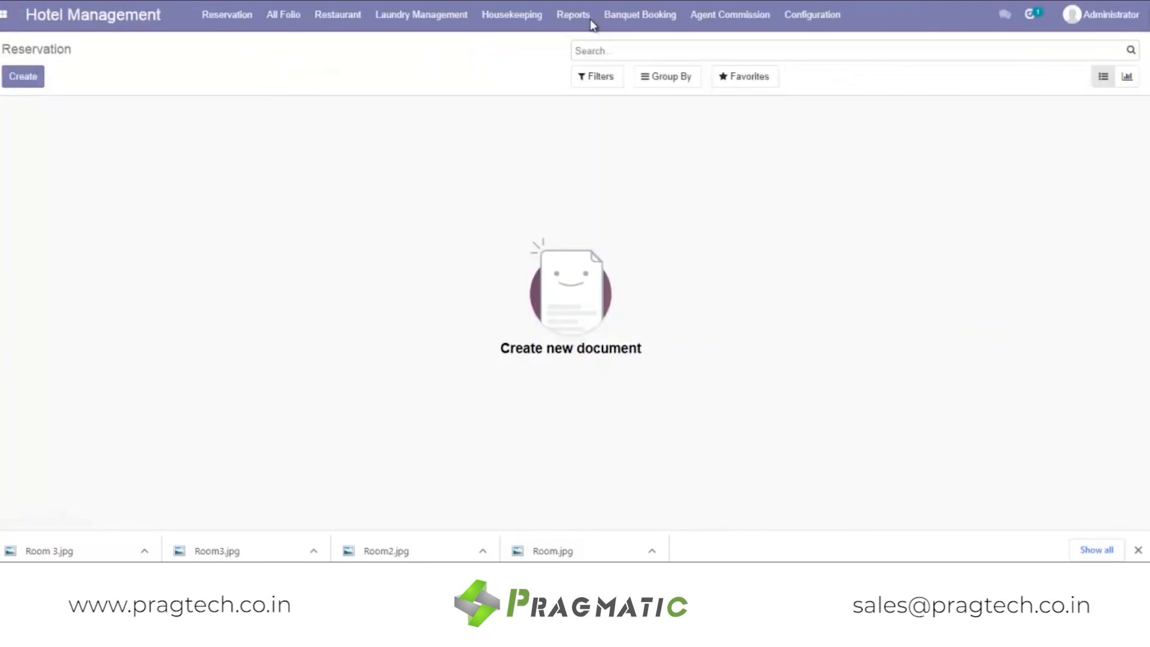
# Step: Open the online booking's confirmed reservation in Hotel Management and examine its source and room booking details
pyautogui.click(227, 15)
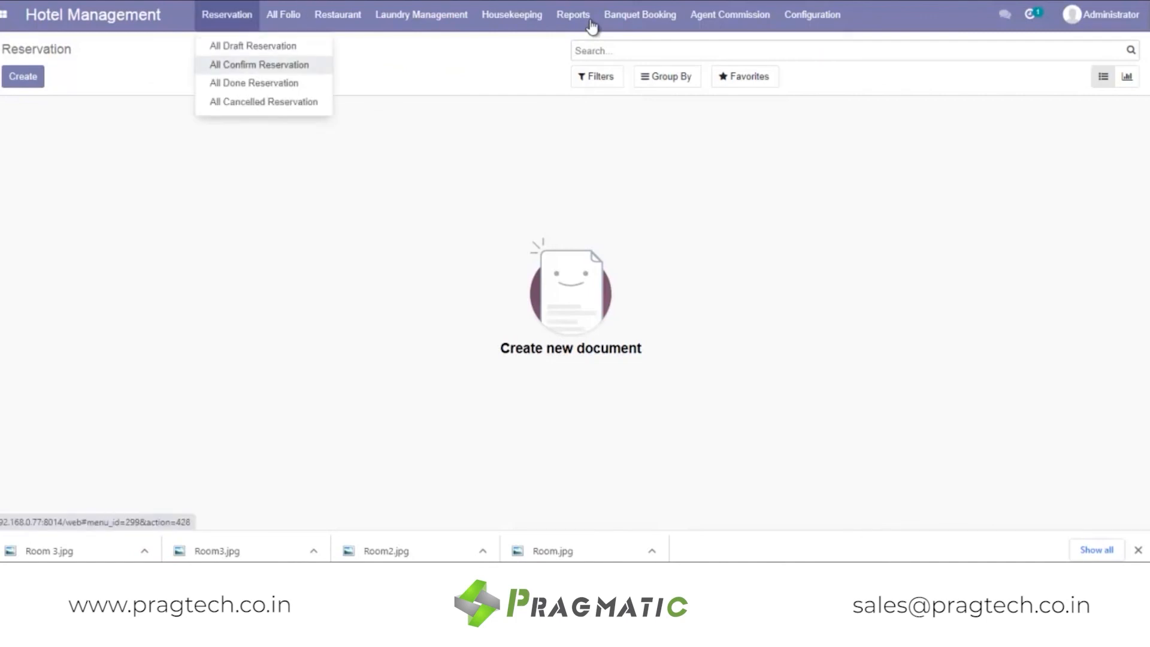
pyautogui.click(259, 65)
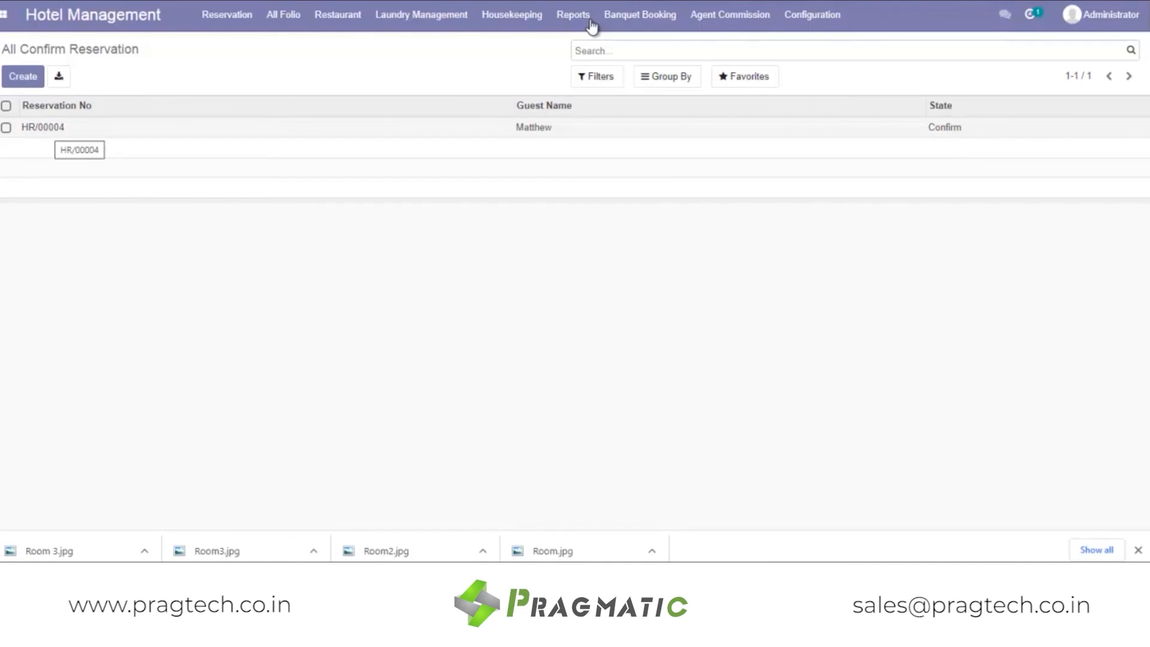
pyautogui.click(54, 128)
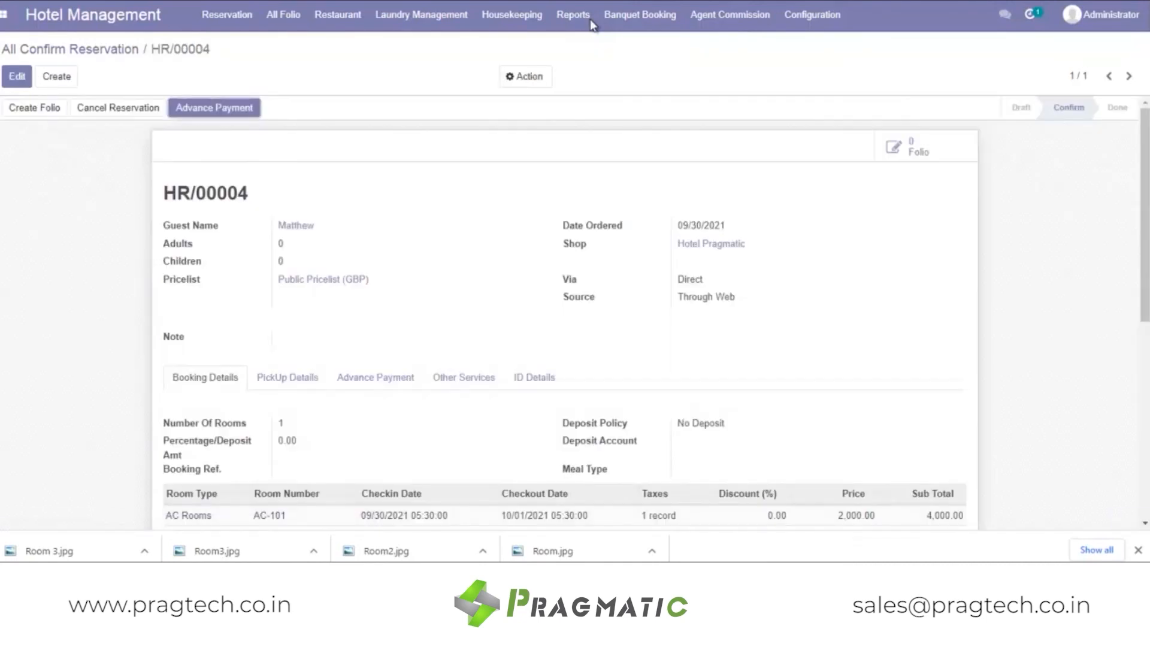
pyautogui.moveTo(735, 297); pyautogui.dragTo(691, 297)
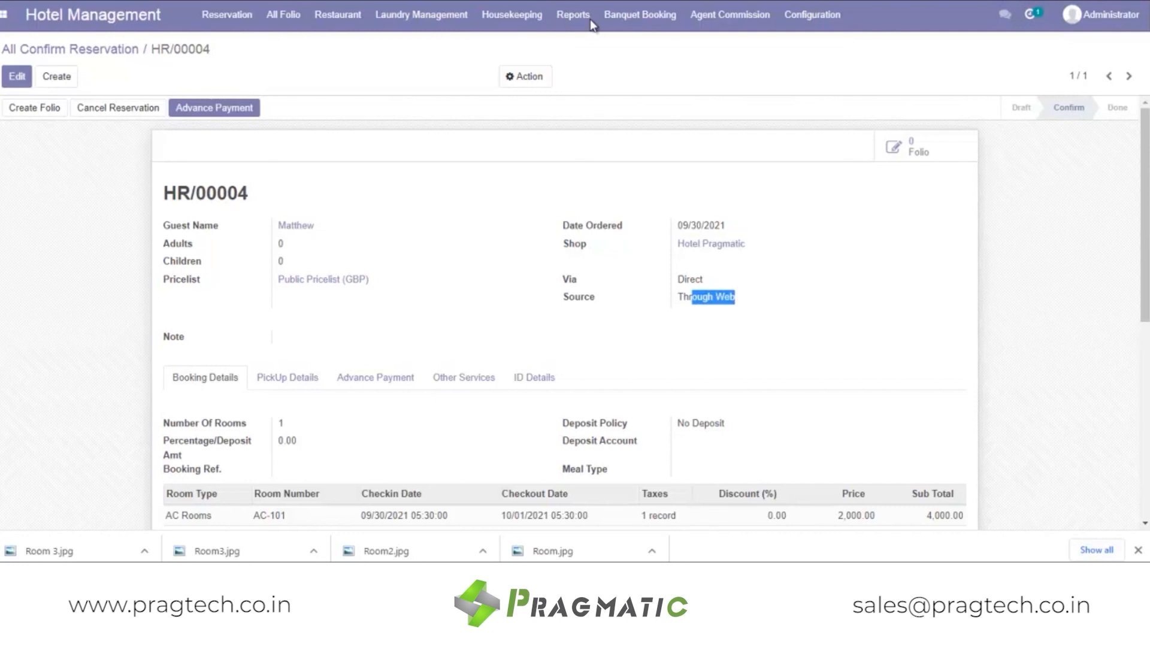
pyautogui.scroll(-1, 591, 24)
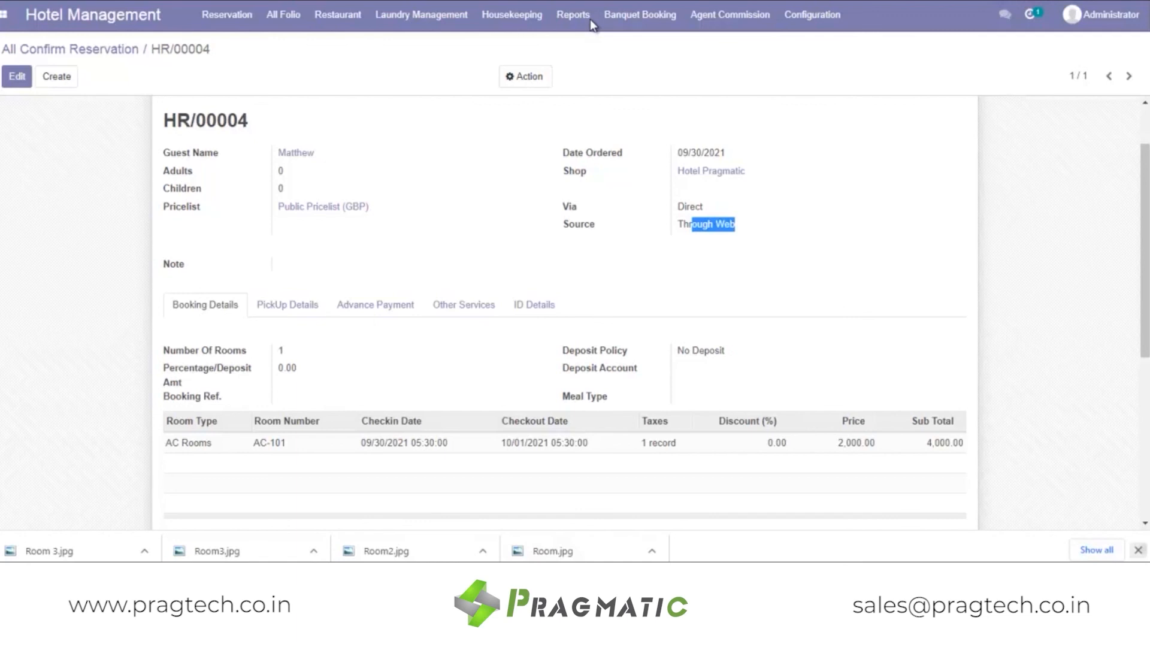
pyautogui.click(1138, 550)
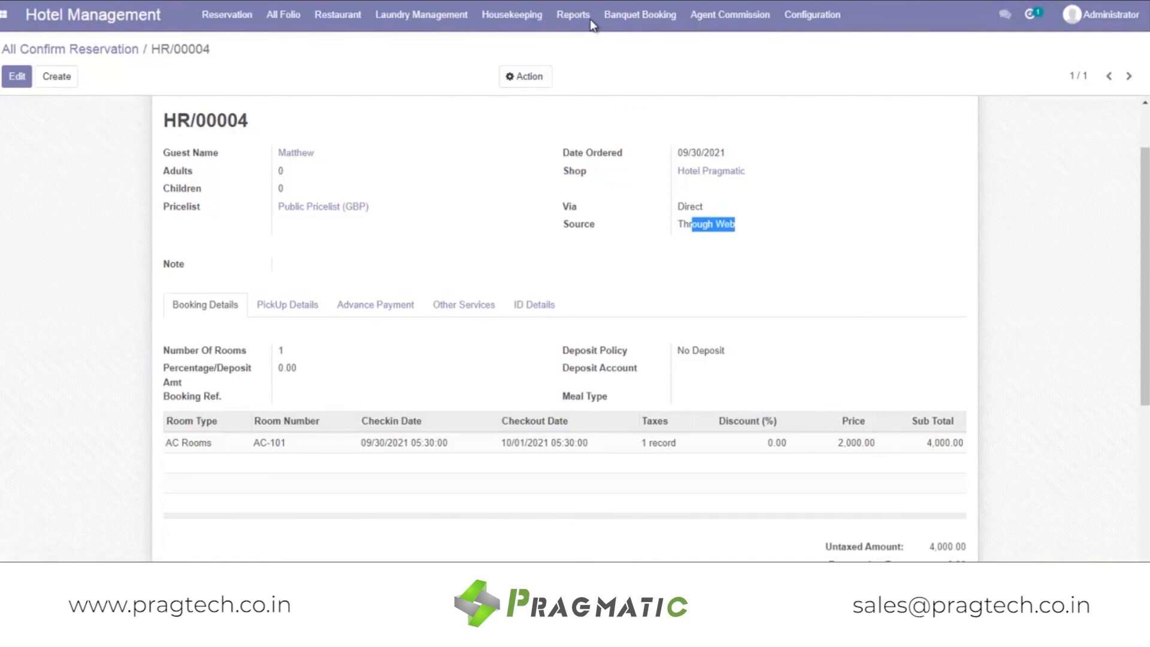